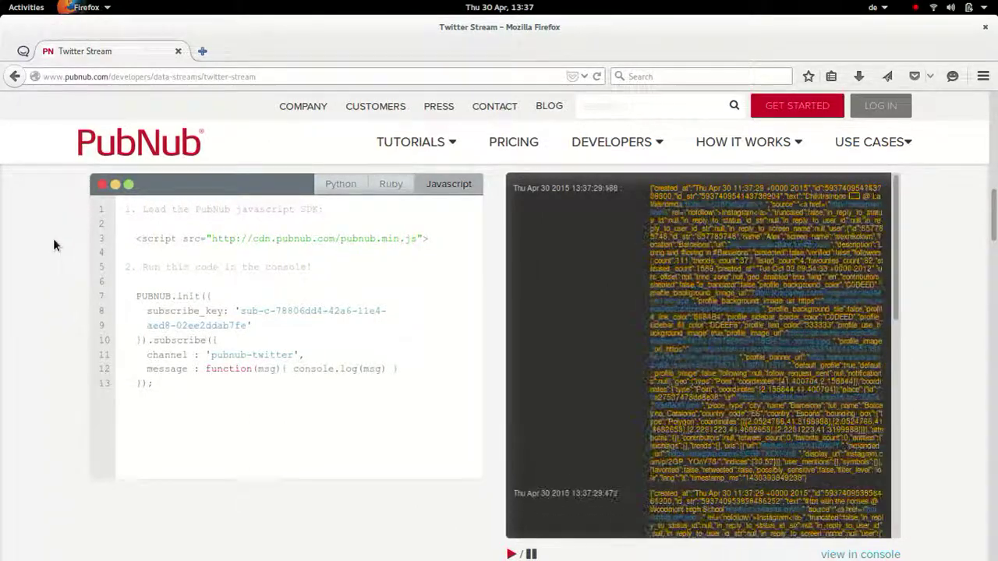
Create a new dashboard named Tweets with the Echarts and PubNub extensions ticked beside Widgets.
scroll(47, 246, up, 10)
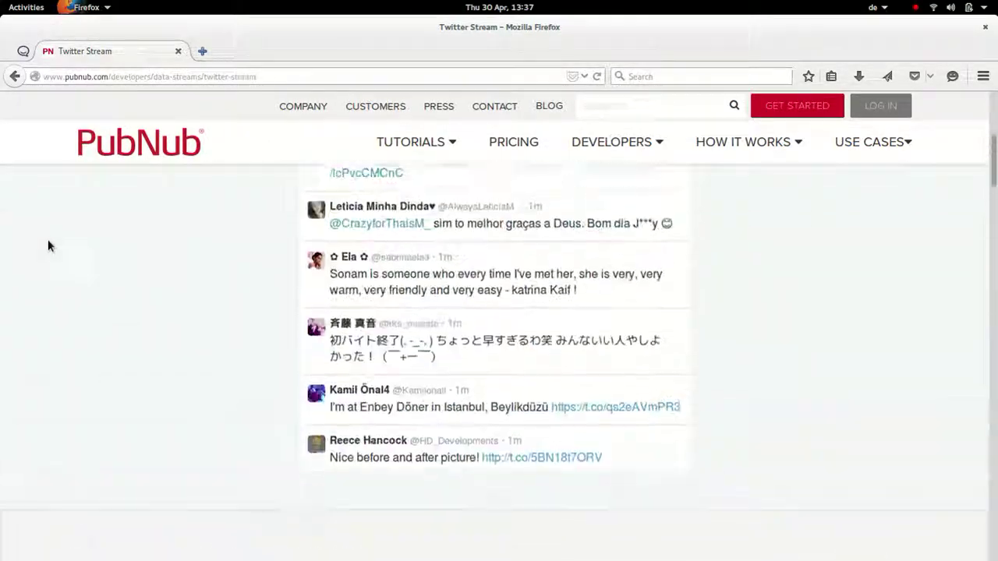
scroll(48, 246, up, 10)
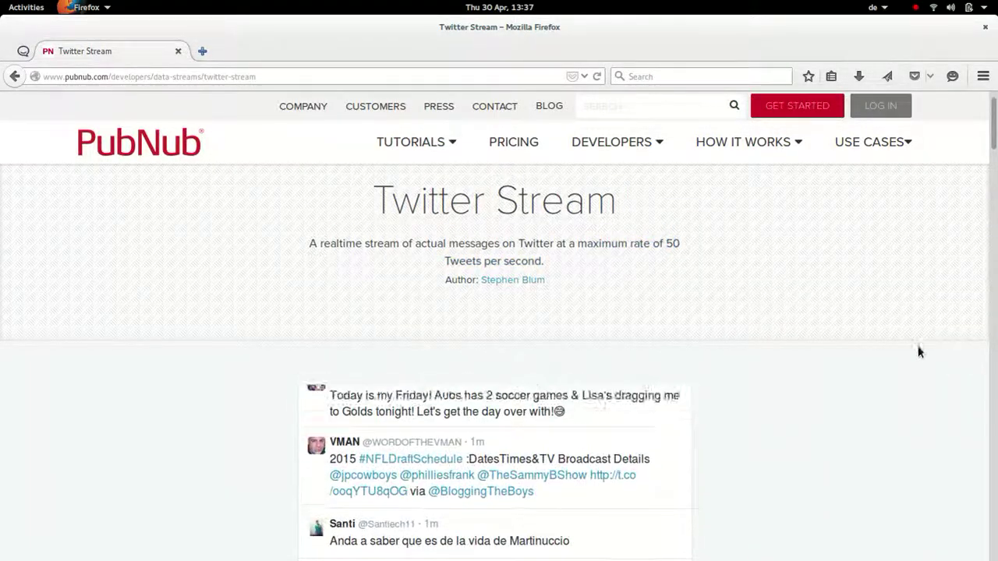
scroll(857, 339, down, 8)
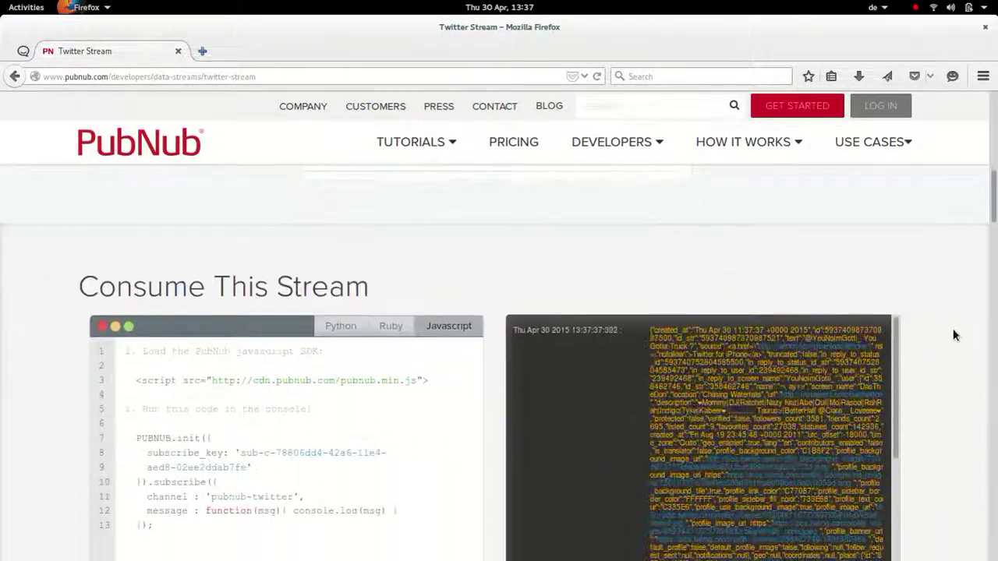
scroll(954, 335, down, 3)
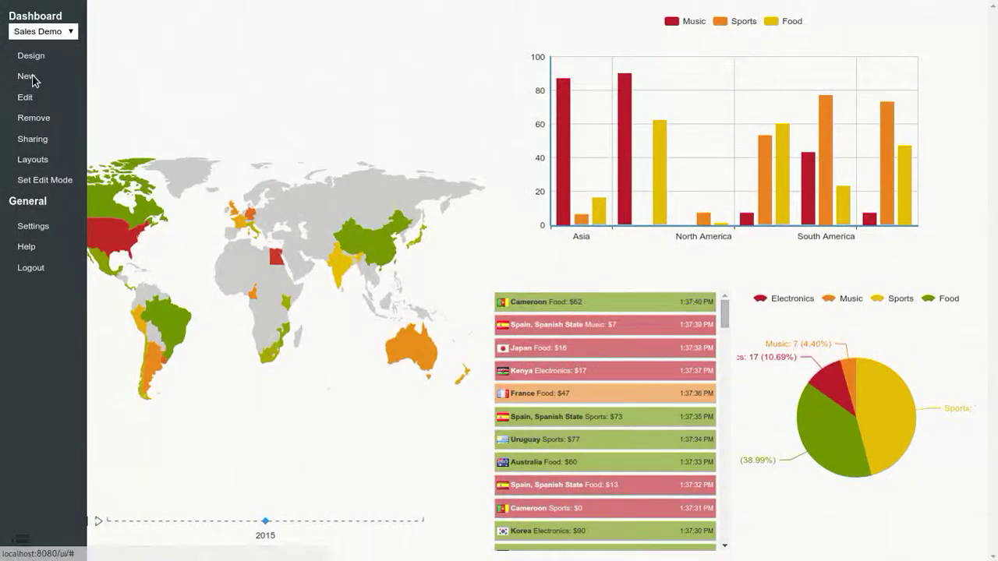
click(31, 79)
drag(597, 234, 465, 220)
key(Left)
text(Twe)
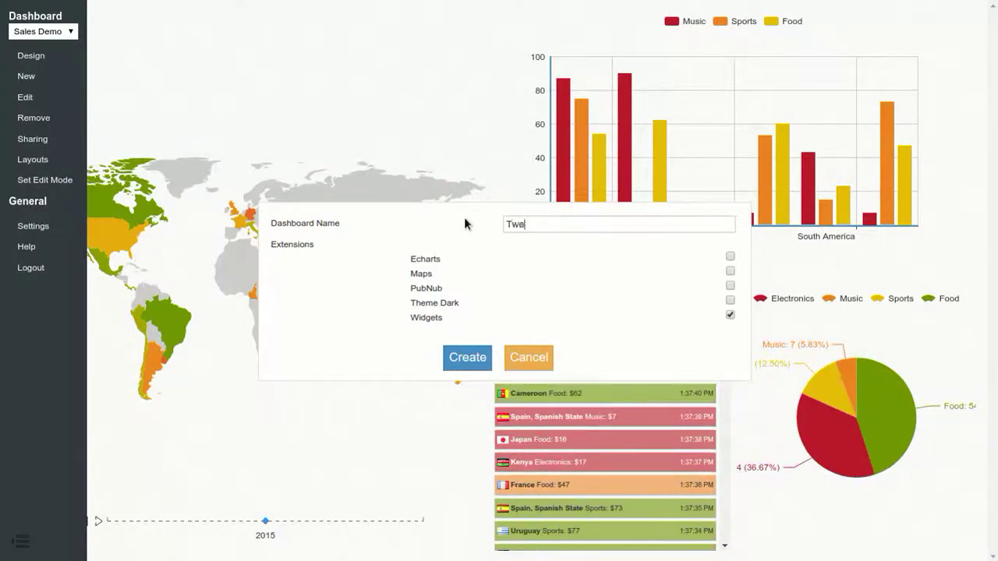
text(ets)
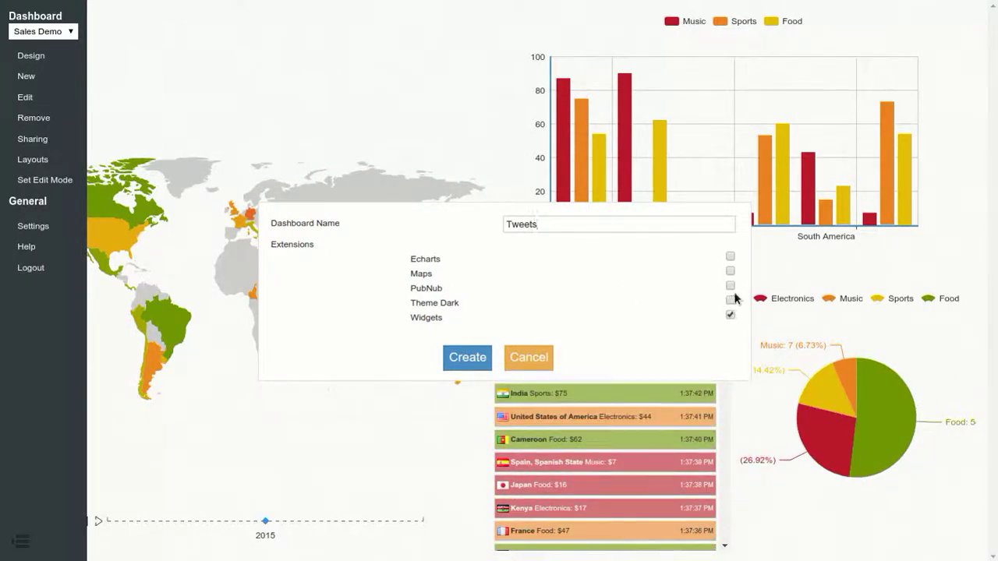
click(729, 286)
click(730, 256)
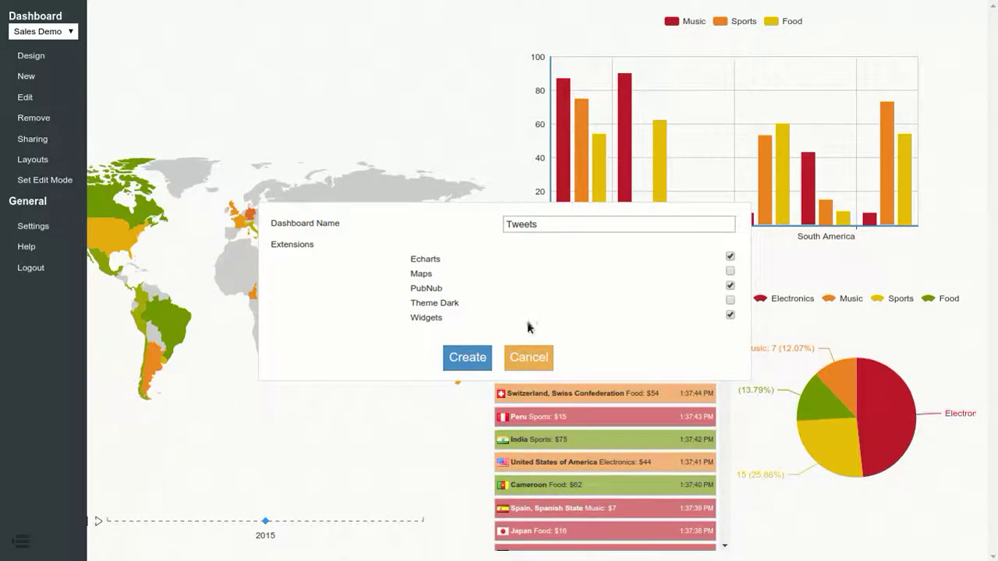
click(468, 358)
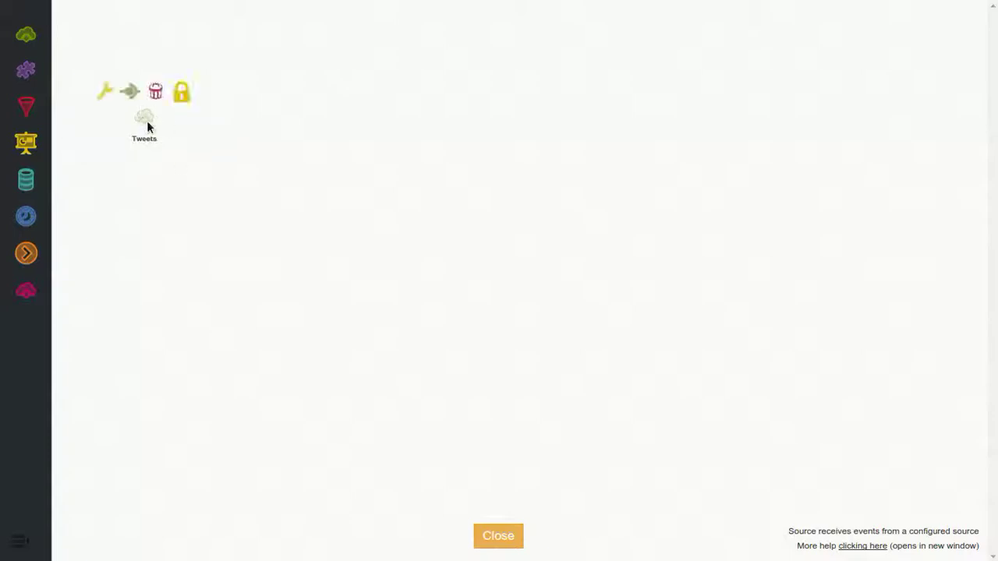
Set the Tweets source type to PubNub, then switch to the PubNub Twitter Stream page.
click(106, 95)
click(541, 272)
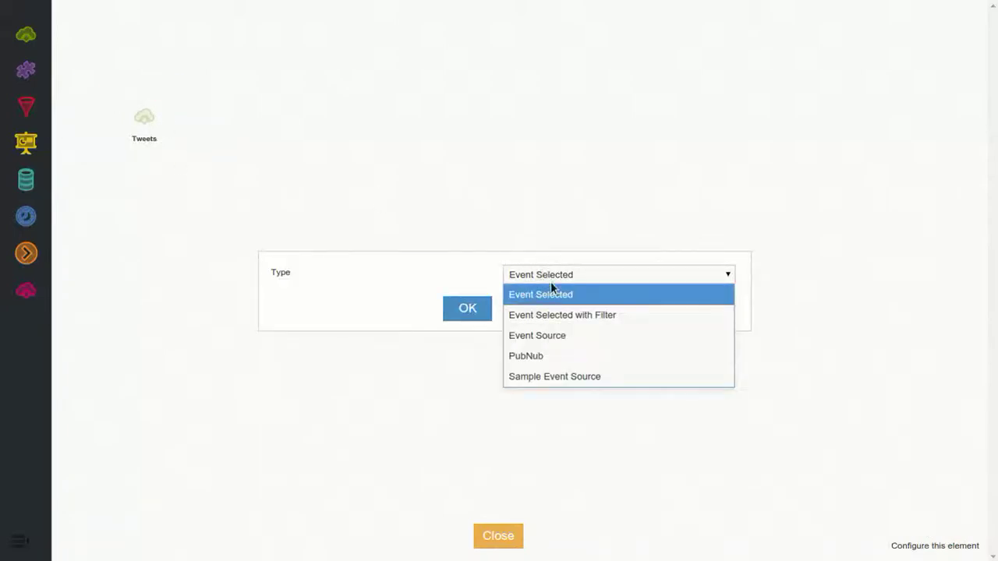
click(535, 362)
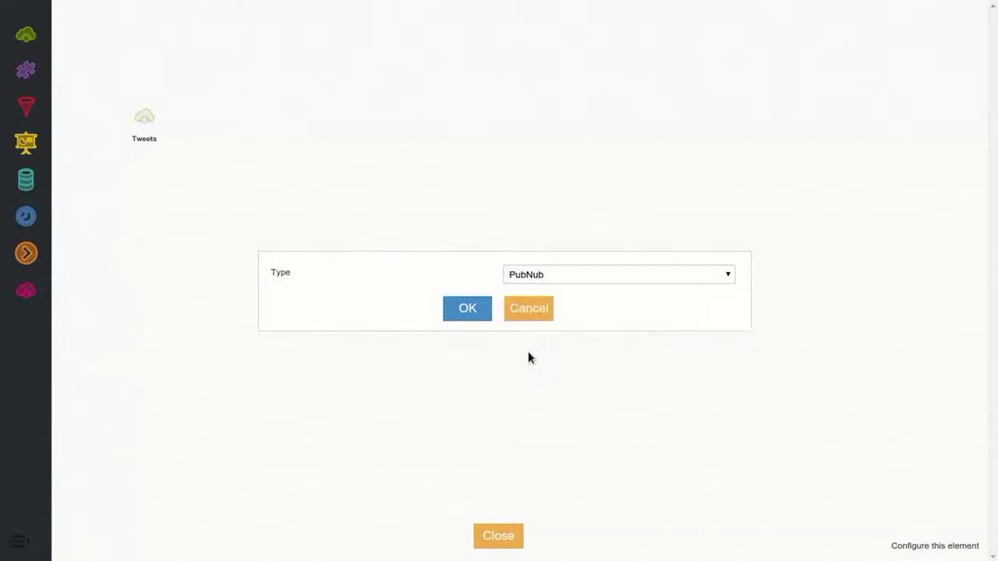
click(470, 309)
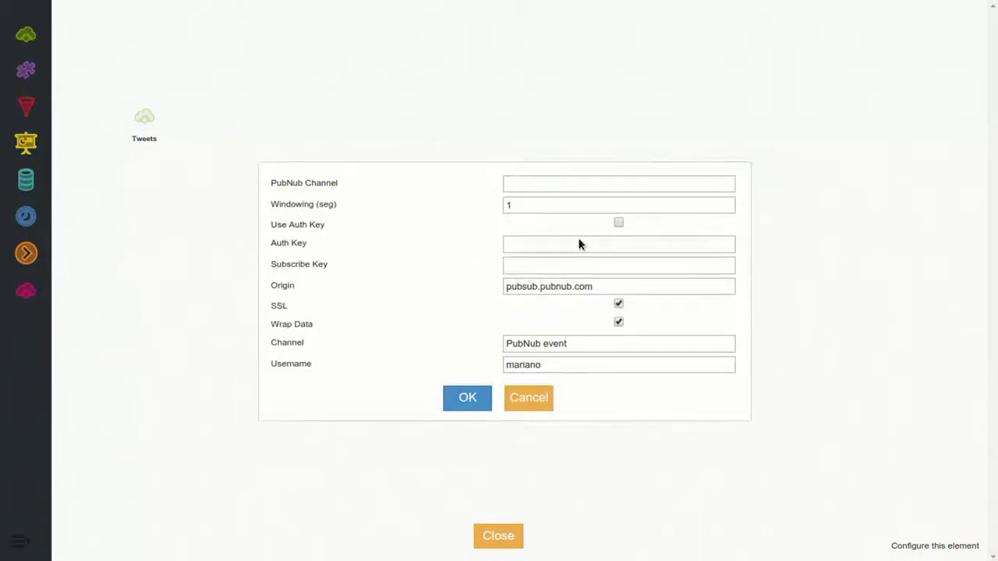
key(ctrl+alt+Up)
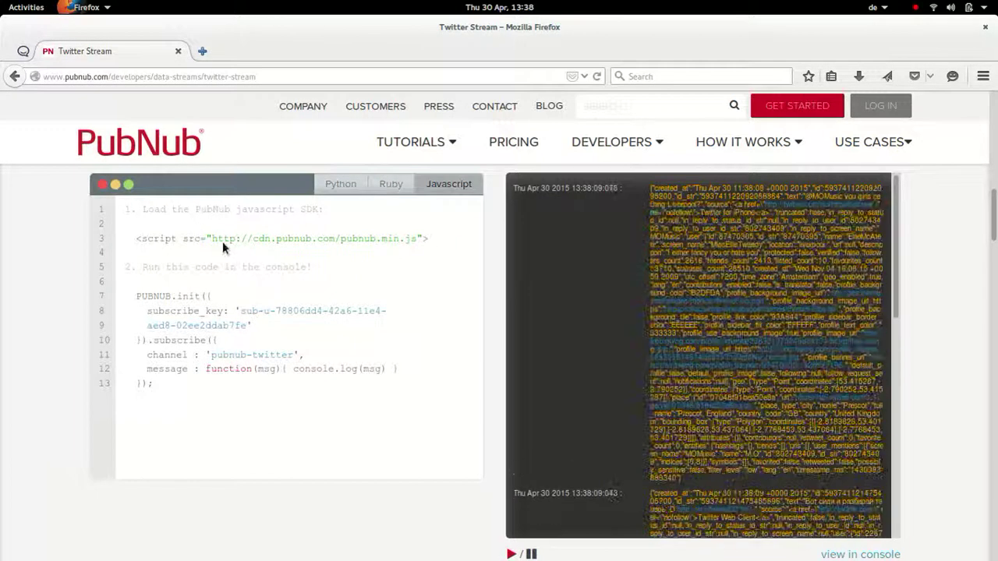
Paste PubNub's sample subscribe_key into the Tweets source's Subscribe Key field, then return to Firefox.
scroll(261, 311, up, 5)
scroll(300, 307, down, 4)
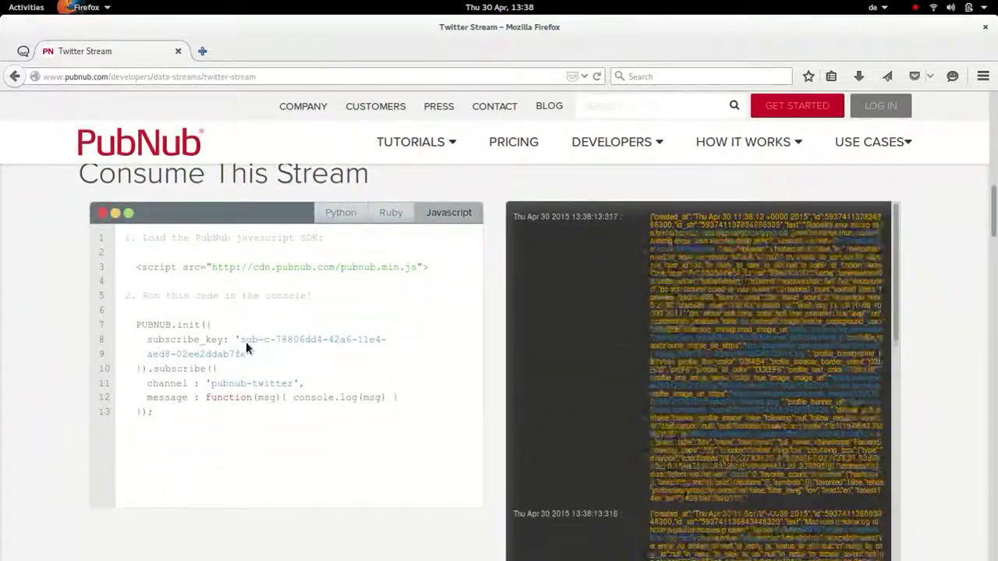
drag(241, 340, 250, 356)
key(ctrl+c)
key(ctrl+alt+Down)
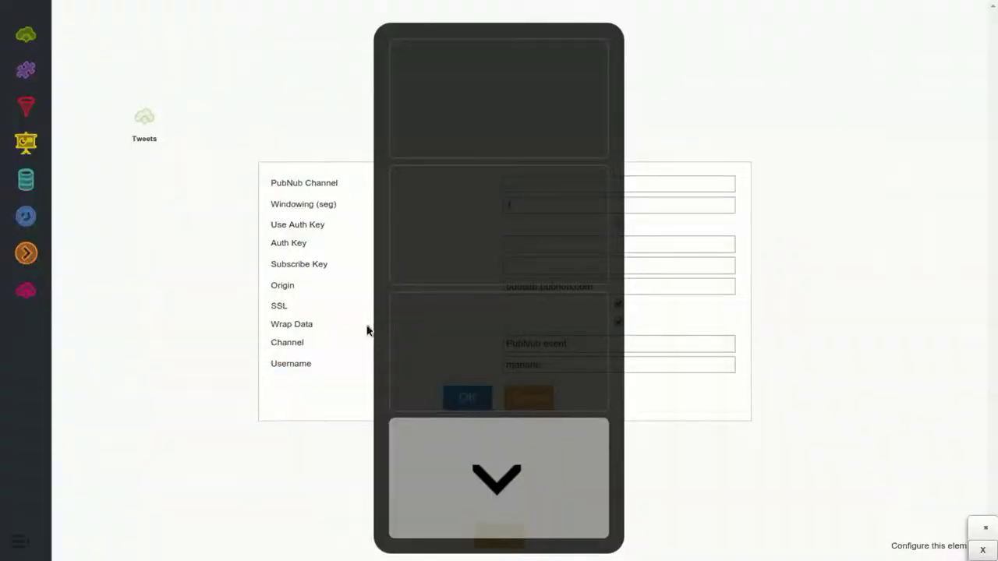
click(561, 266)
key(ctrl+v)
key(ctrl+alt+Up)
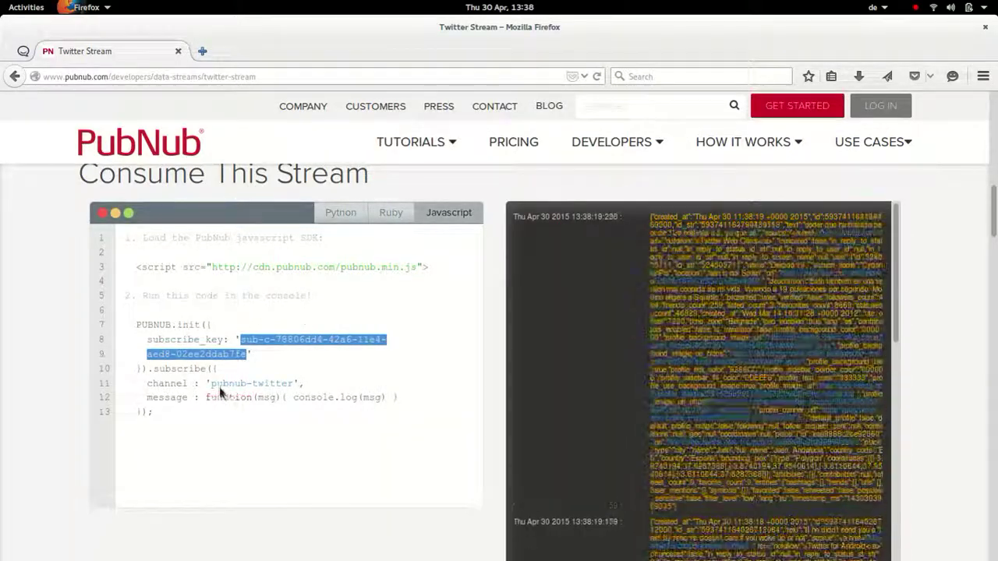
Set the Tweets source's PubNub Channel to pubnub-twitter and its Channel to tweets.
click(217, 389)
drag(210, 385, 290, 387)
key(ctrl+c)
key(ctrl+alt+Down)
click(530, 185)
key(ctrl+v)
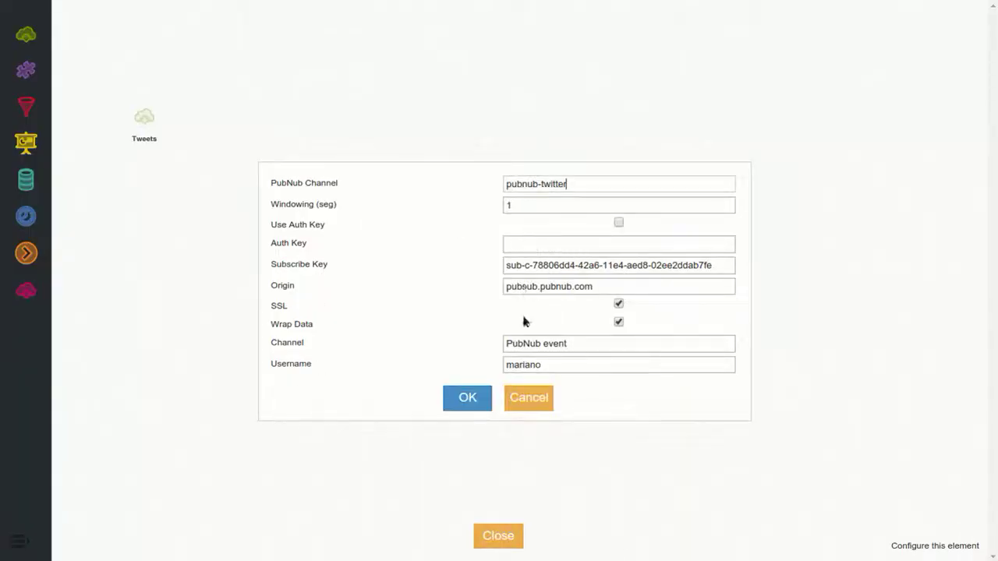
click(589, 349)
drag(589, 353, 488, 348)
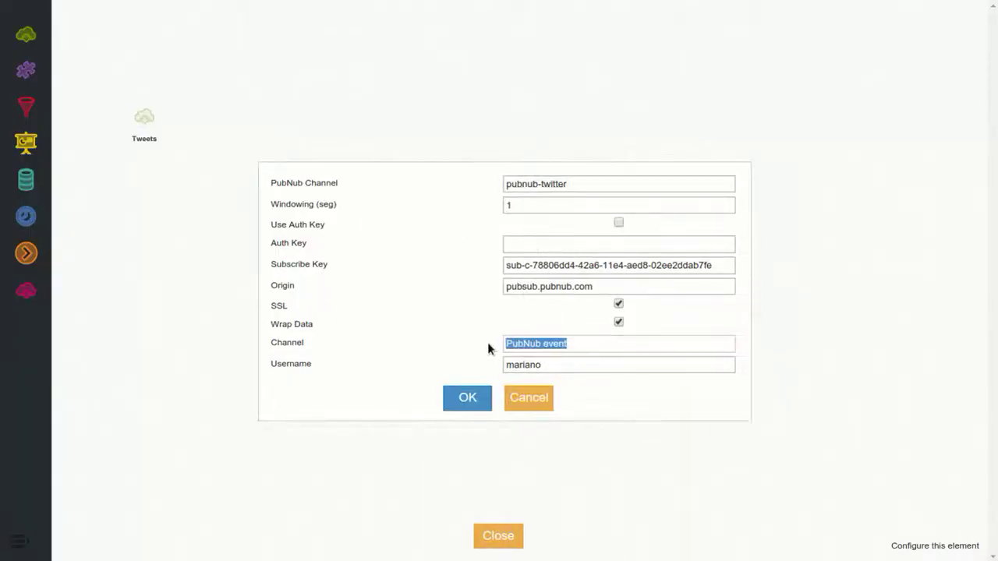
text(tweets)
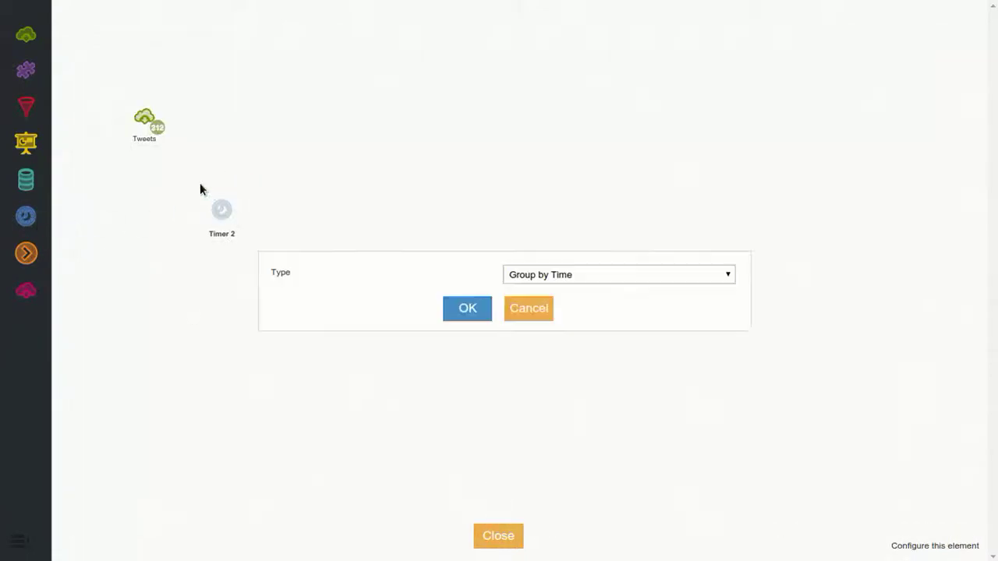
Make Timer 2 a Throttle timer and select its Emit One Every value of 1.
click(545, 275)
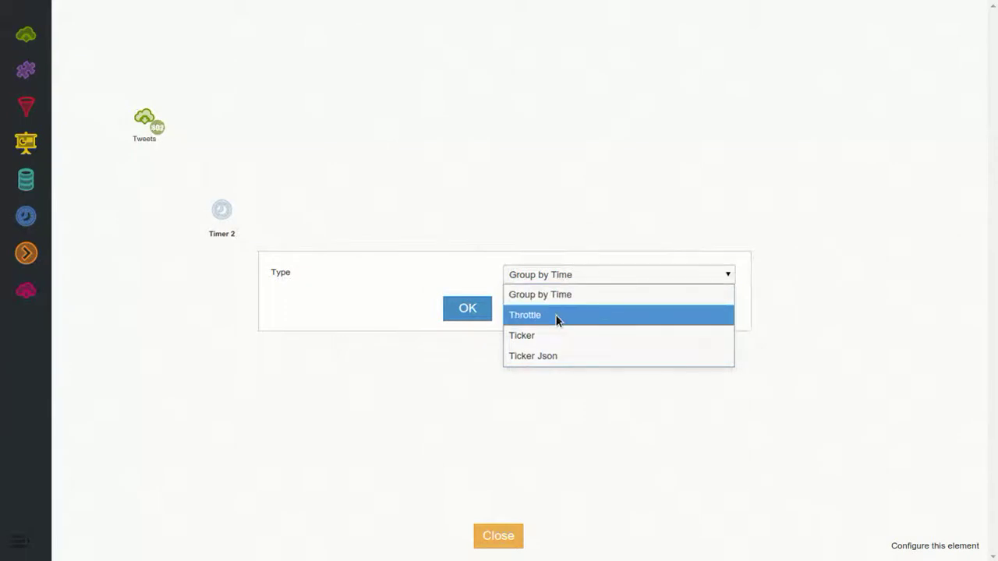
click(555, 314)
click(485, 312)
click(521, 265)
drag(520, 268, 491, 265)
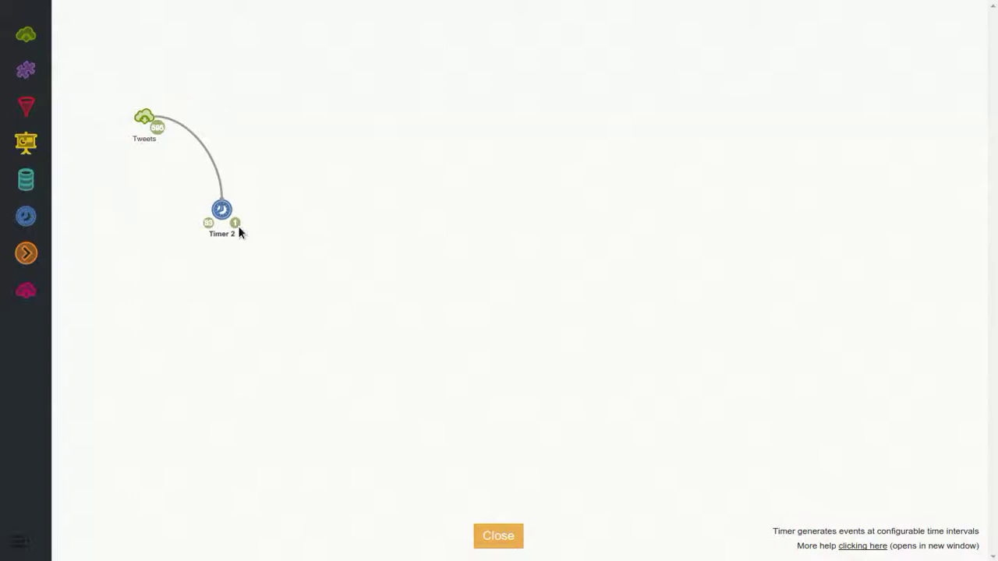
Scroll through Timer 2's output table, reviewing each tweet's user, place and entities fields.
click(236, 225)
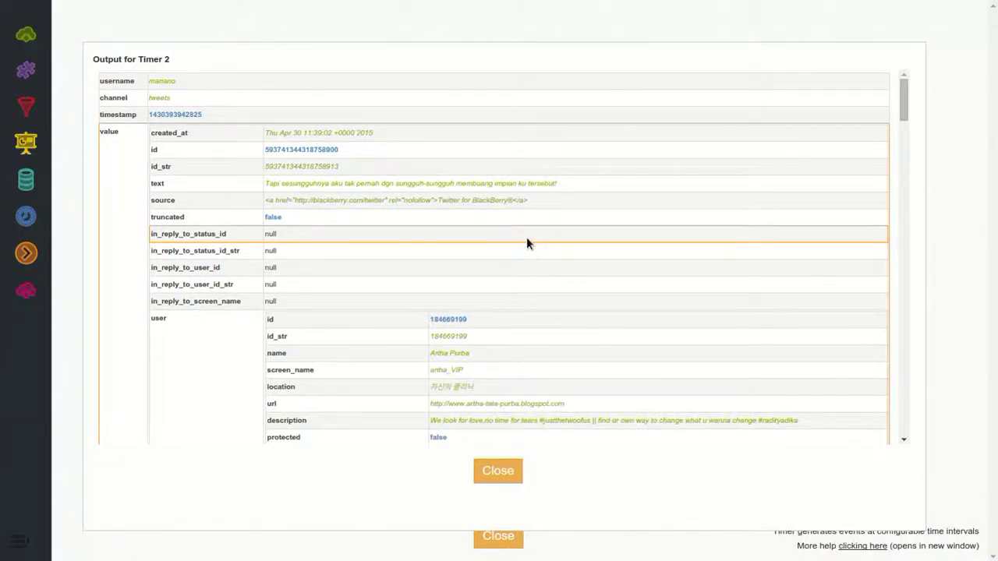
scroll(605, 235, down, 3)
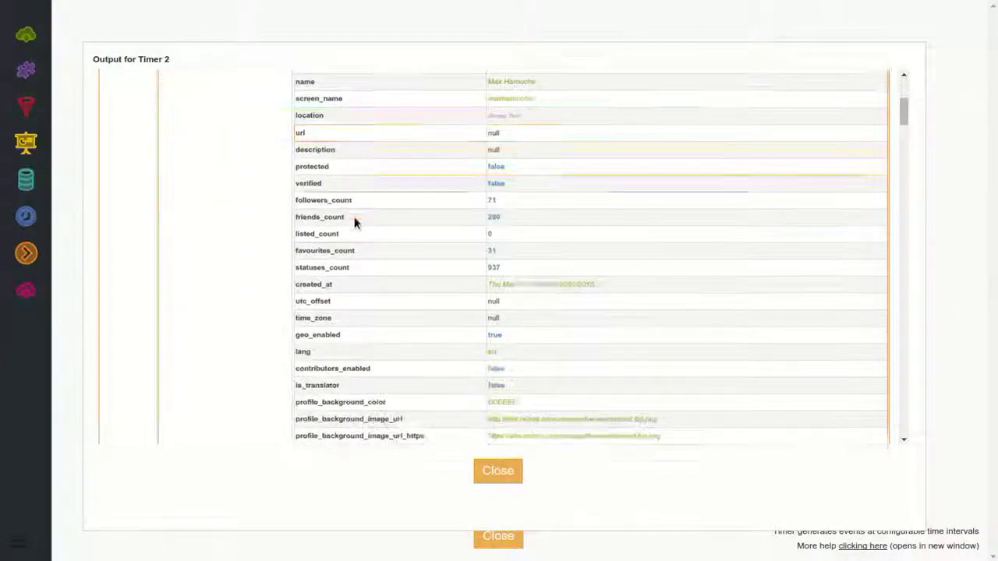
scroll(558, 282, down, 1)
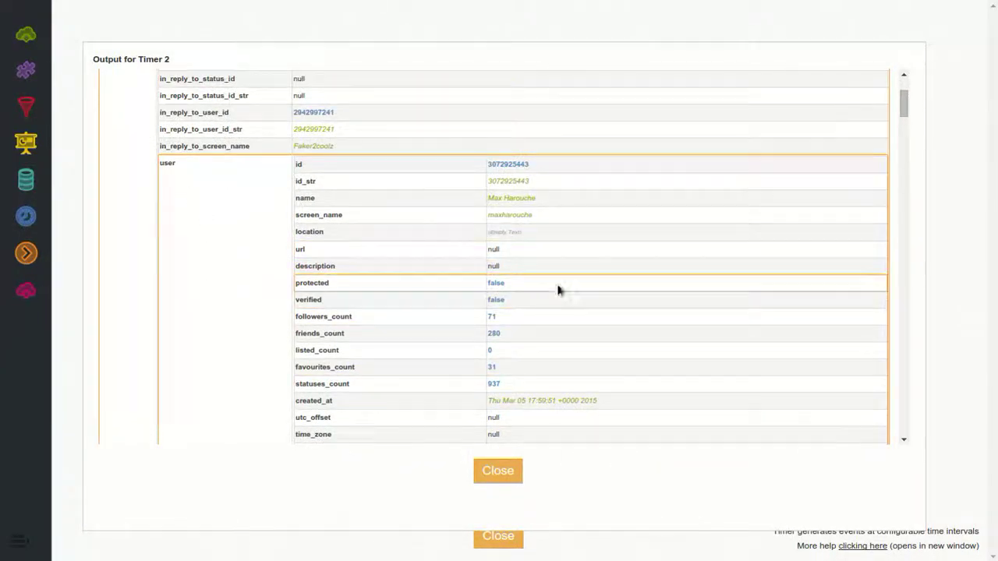
scroll(558, 291, down, 1)
scroll(558, 291, down, 1)
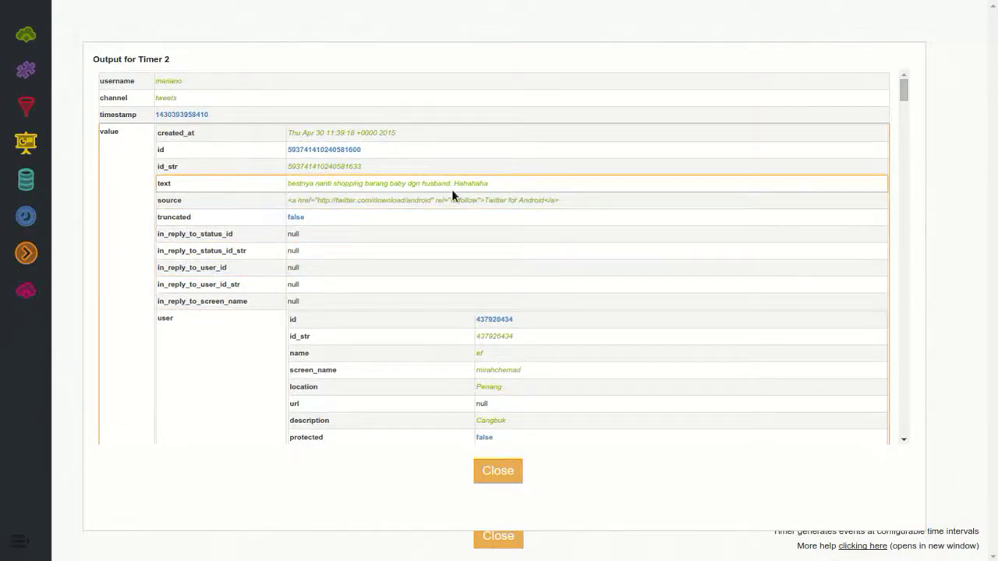
scroll(545, 241, down, 3)
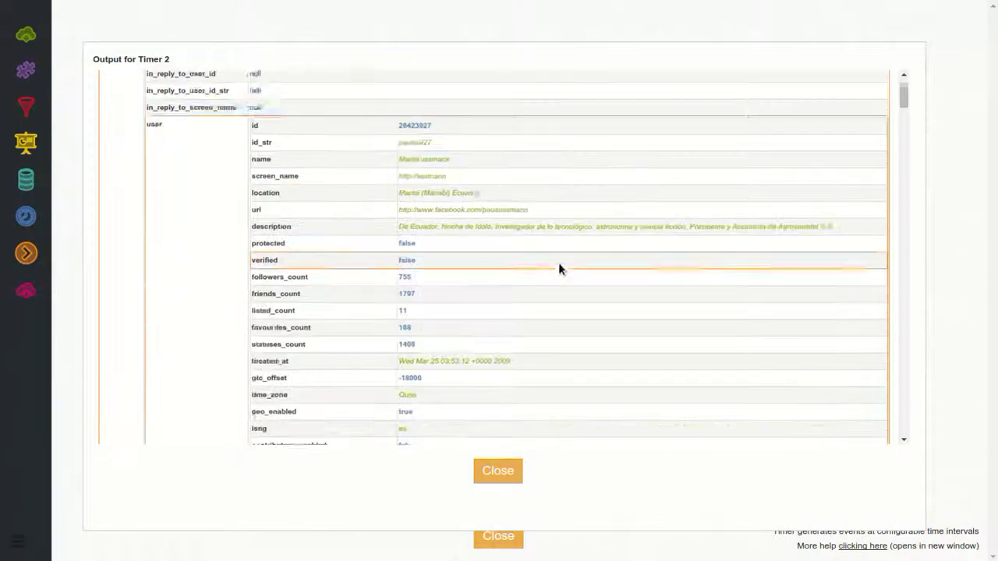
scroll(558, 269, down, 10)
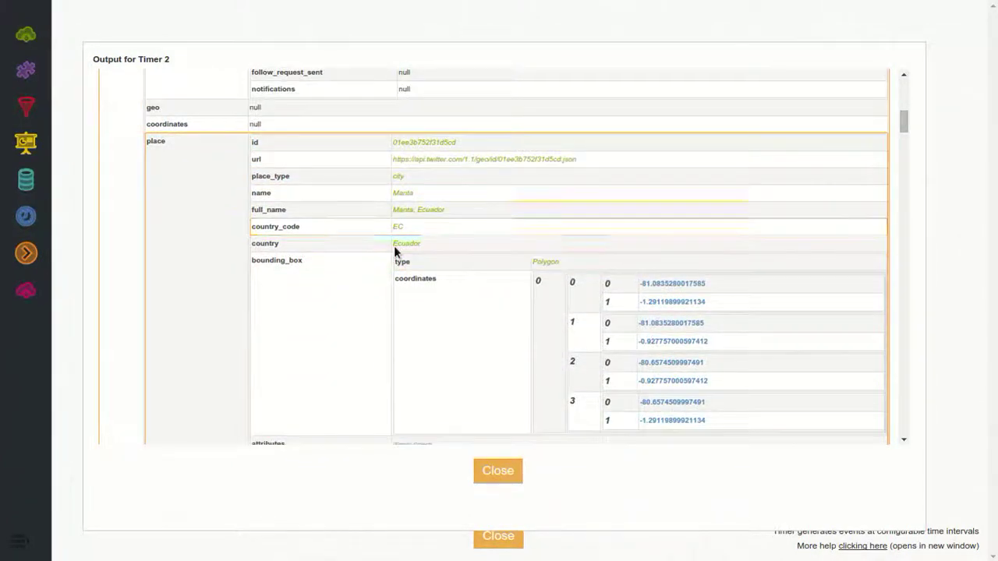
scroll(250, 191, down, 1)
scroll(265, 156, down, 1)
scroll(220, 191, down, 1)
scroll(211, 175, up, 2)
scroll(224, 243, down, 2)
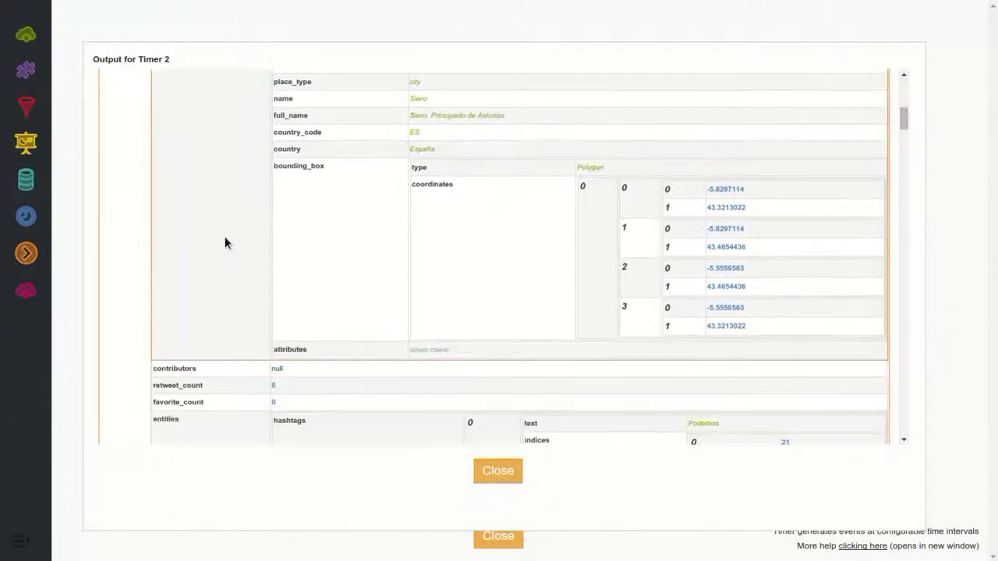
scroll(246, 219, down, 5)
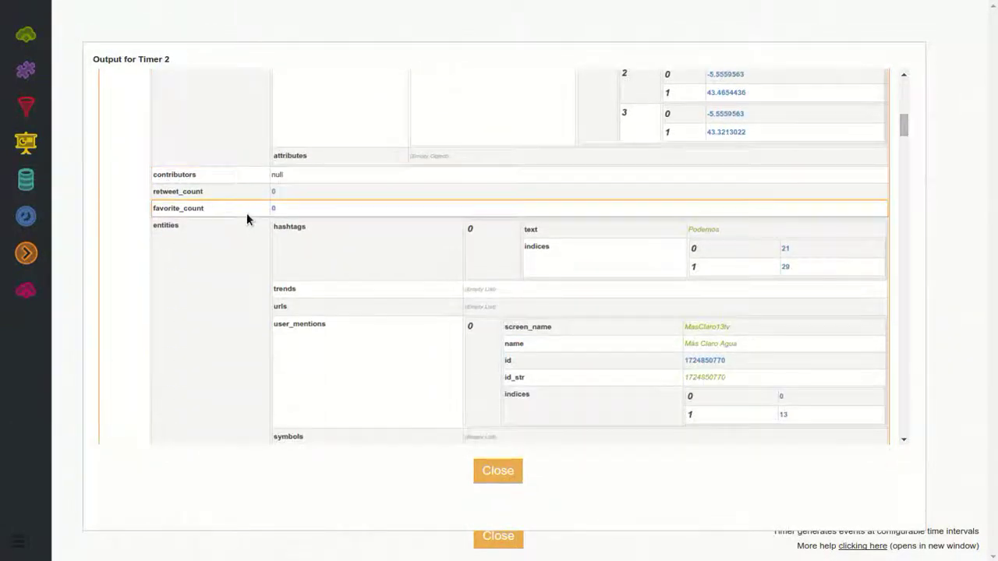
scroll(226, 254, down, 1)
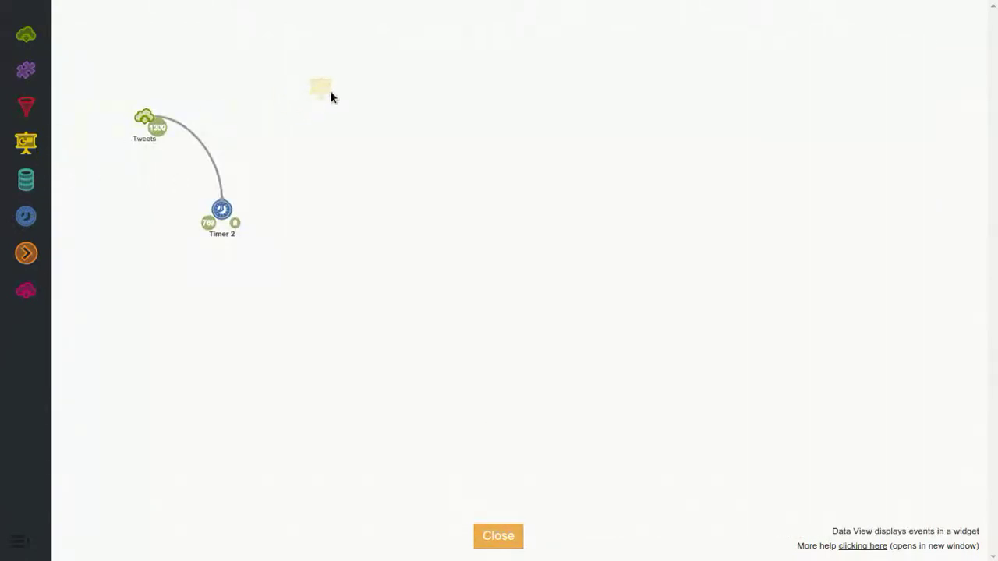
Set the new data view's widget type to News Ticker and accept its global settings.
click(296, 59)
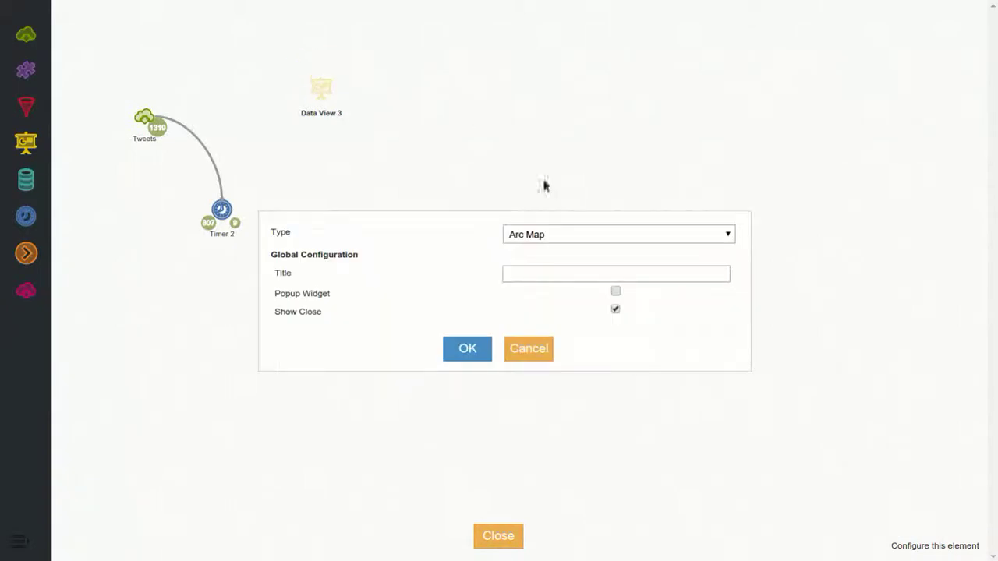
click(559, 236)
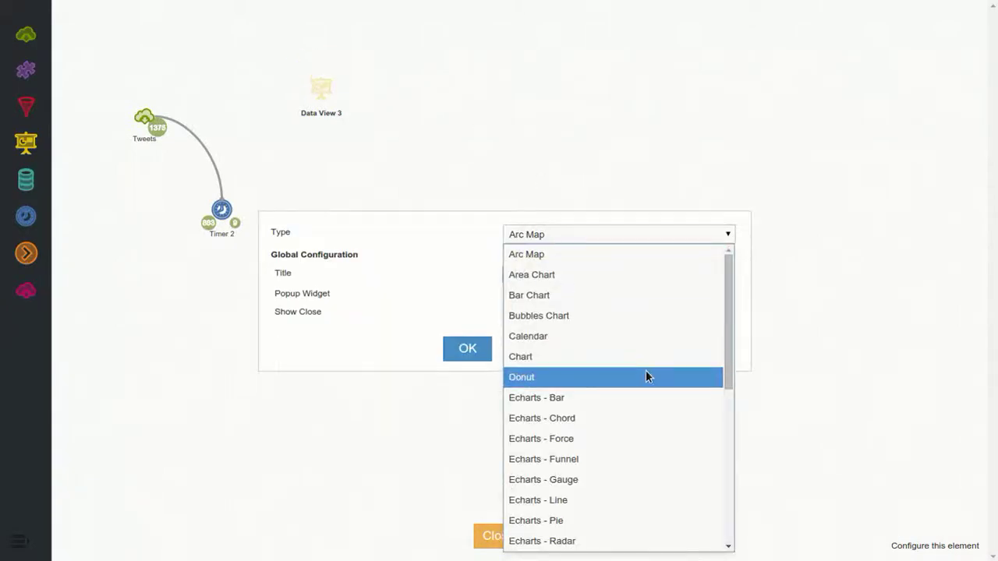
scroll(645, 374, down, 1)
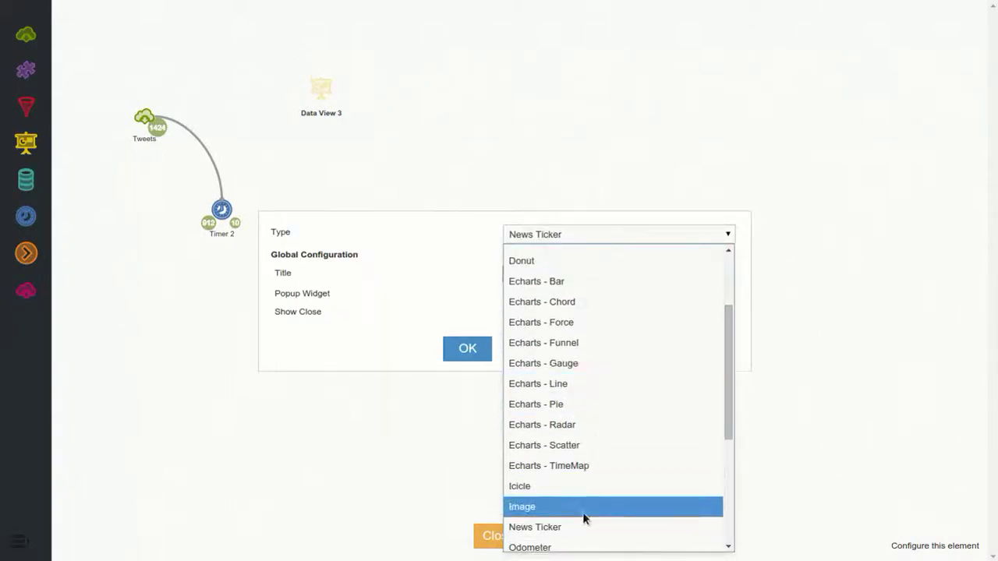
click(580, 528)
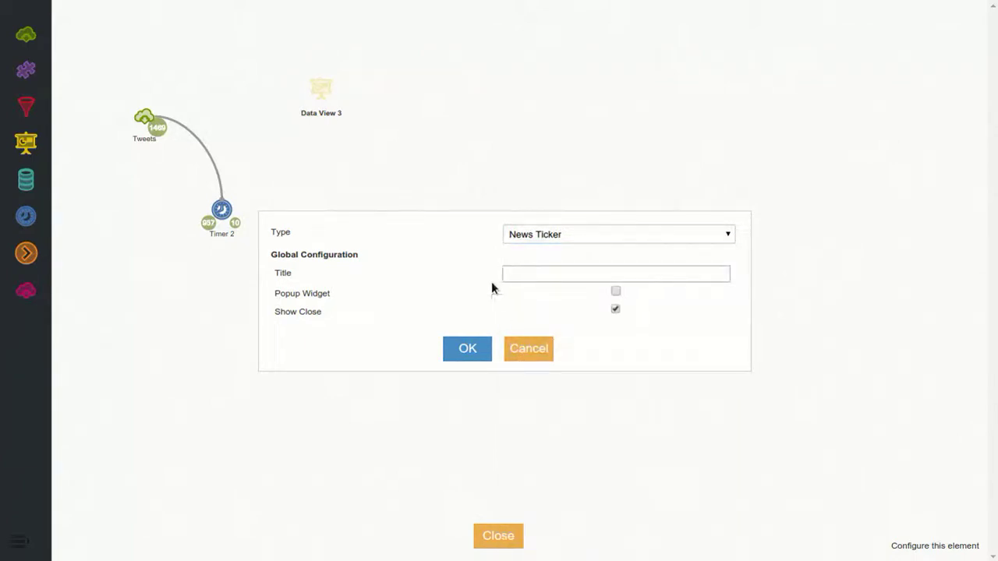
click(464, 351)
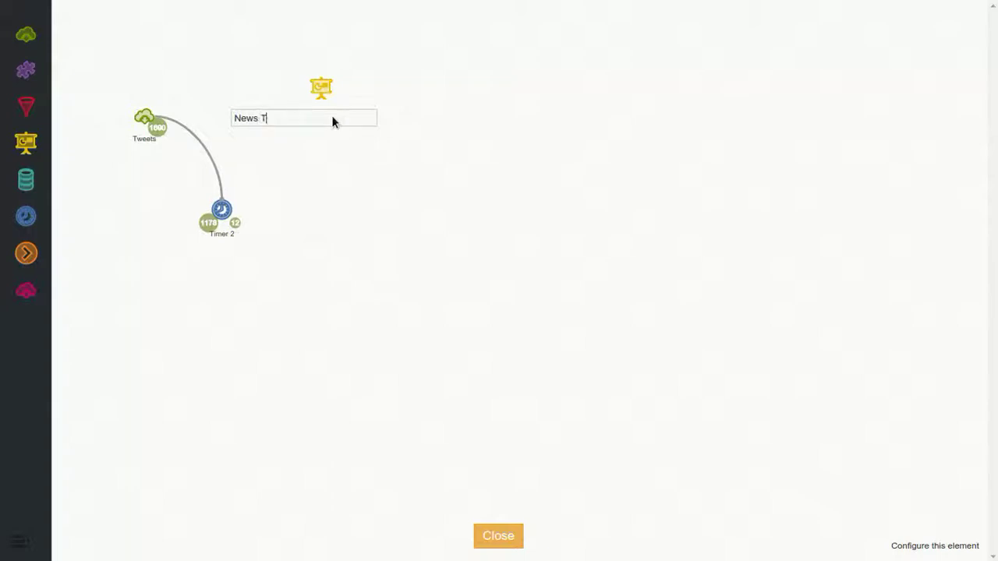
Name the node News Ticker, add Adapter 4 beside it, and connect Tweets to Adapter 4.
text(r)
key(Return)
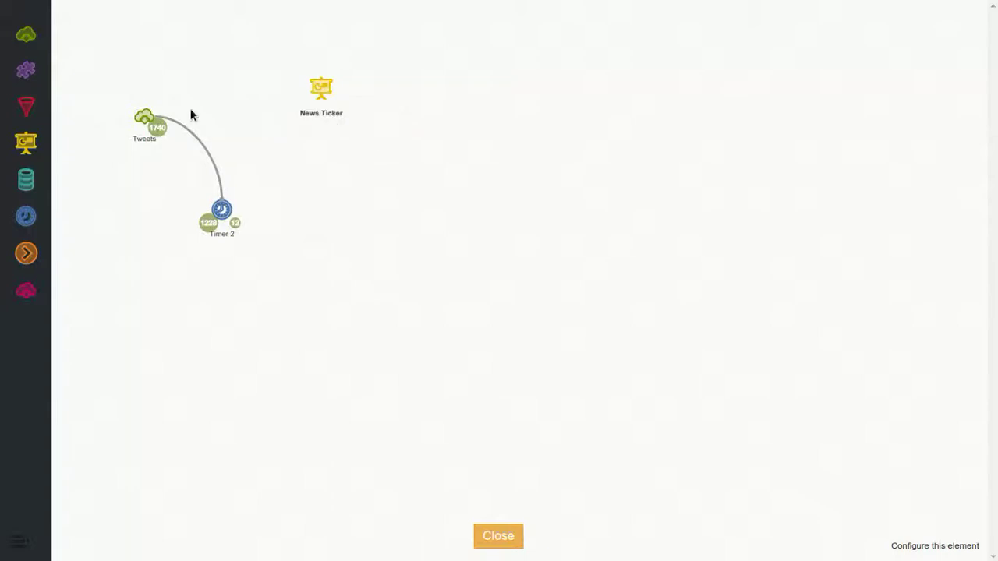
drag(220, 93, 242, 93)
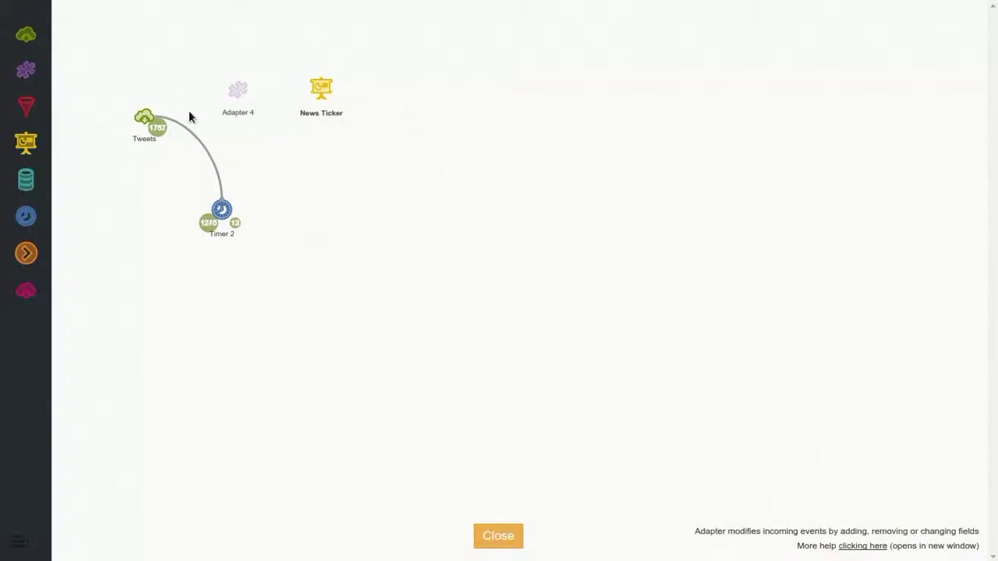
mouse_move(147, 117)
drag(142, 99, 330, 94)
mouse_move(239, 95)
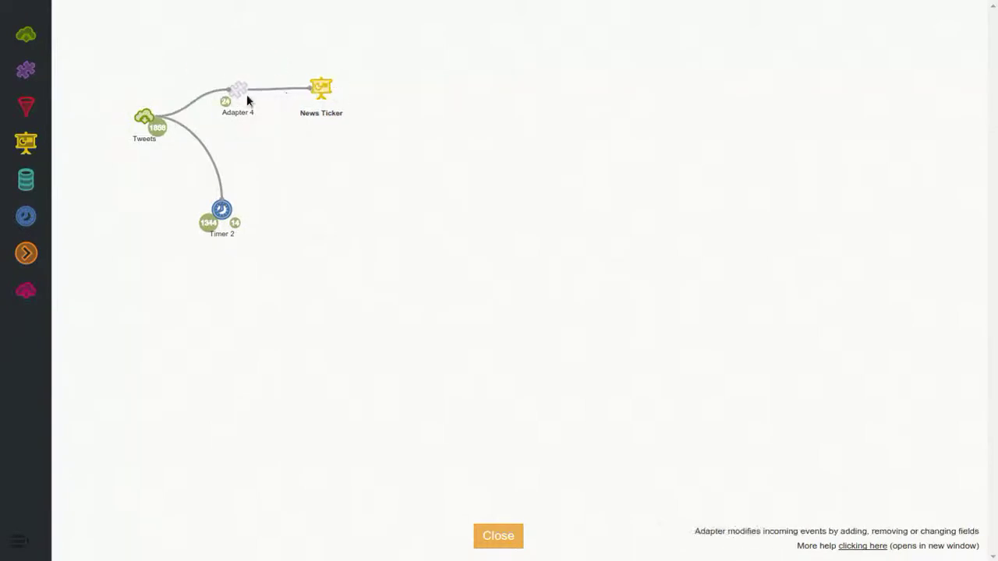
In Adapter 4's blocks, place the News Ticker set field val block and delete the get value block.
click(201, 67)
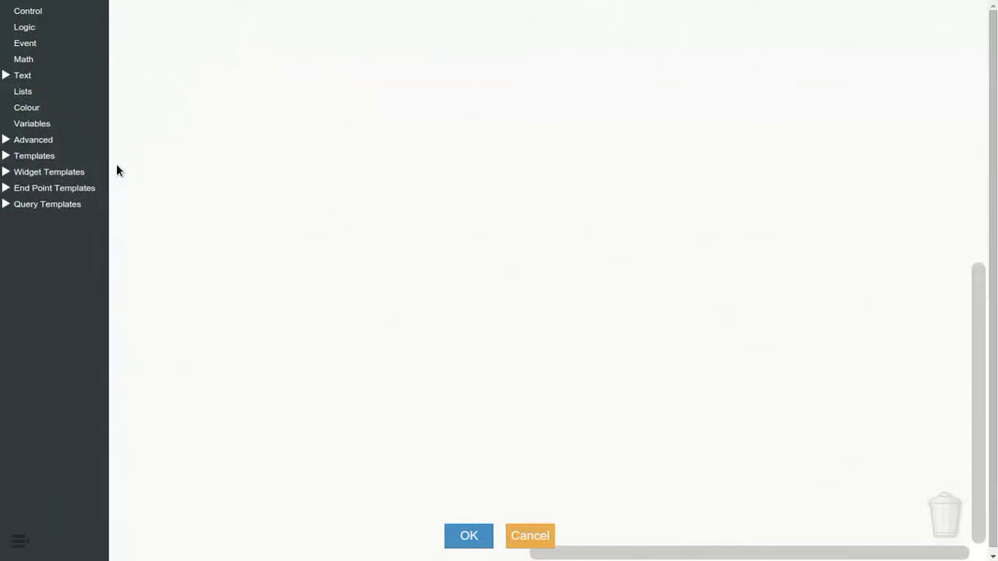
click(47, 173)
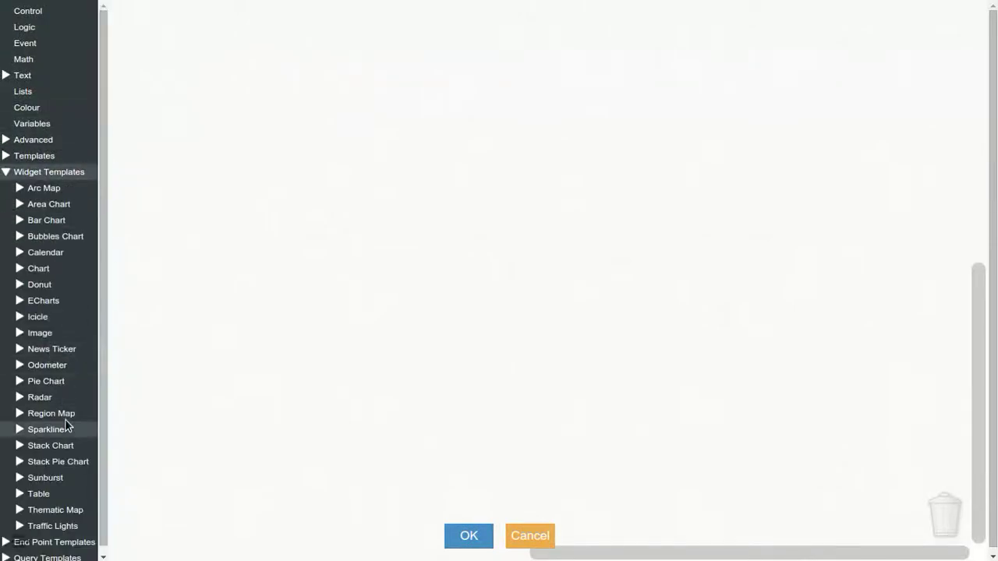
click(72, 349)
click(67, 366)
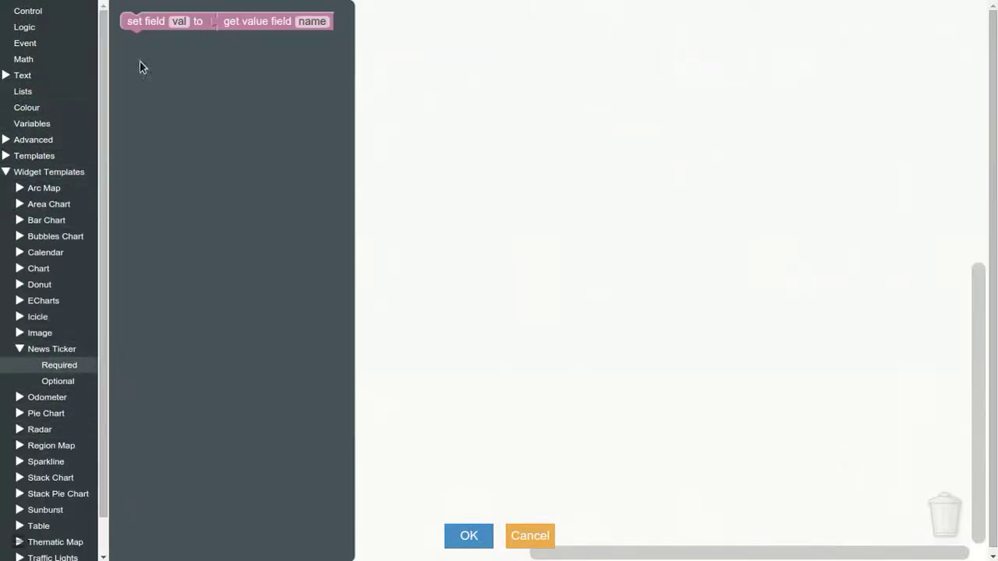
drag(146, 21, 152, 29)
key(Delete)
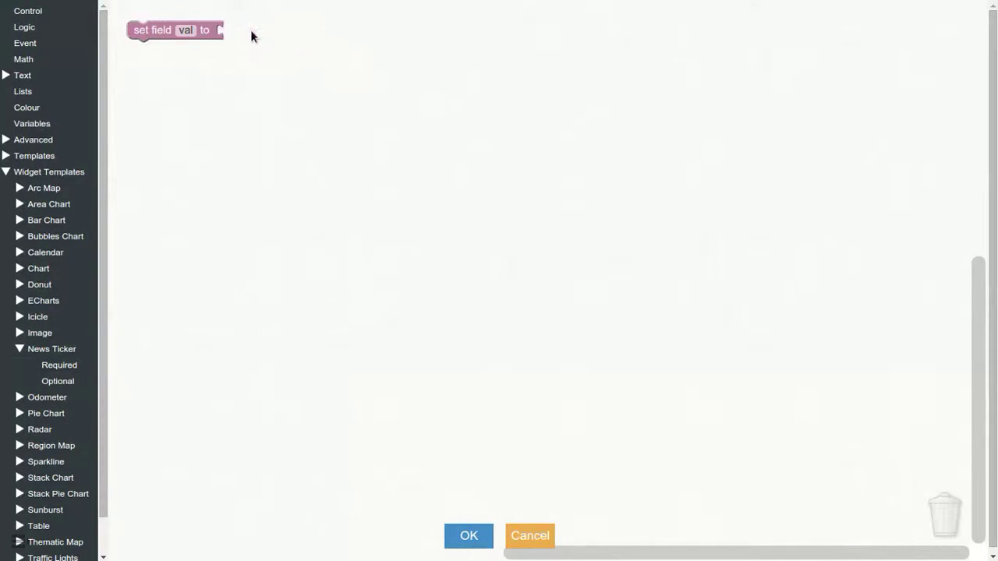
Feed val a three-input create text with block whose first part reads field user.username.
click(45, 76)
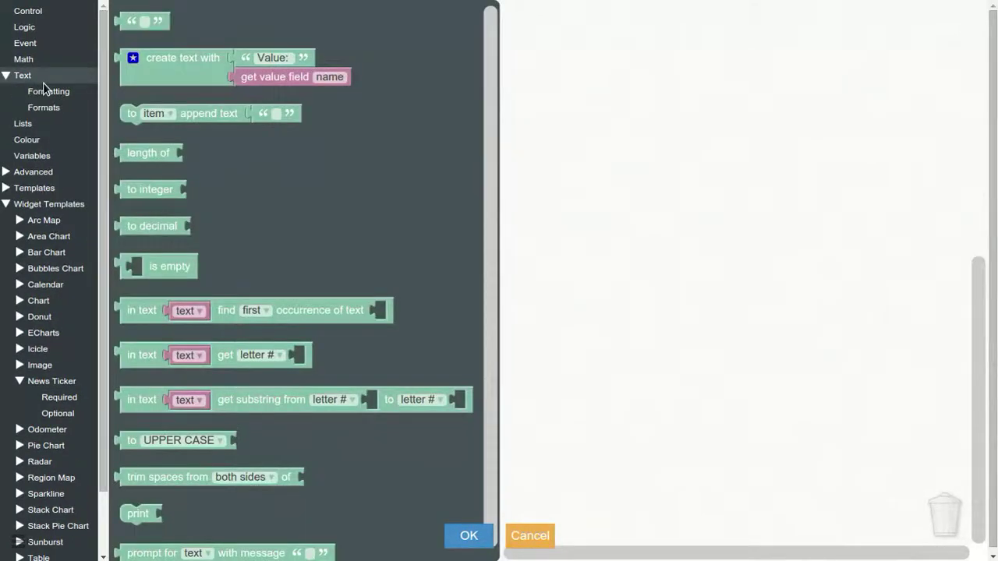
drag(127, 75, 279, 39)
click(248, 30)
drag(252, 96, 331, 163)
drag(371, 48, 393, 41)
click(455, 33)
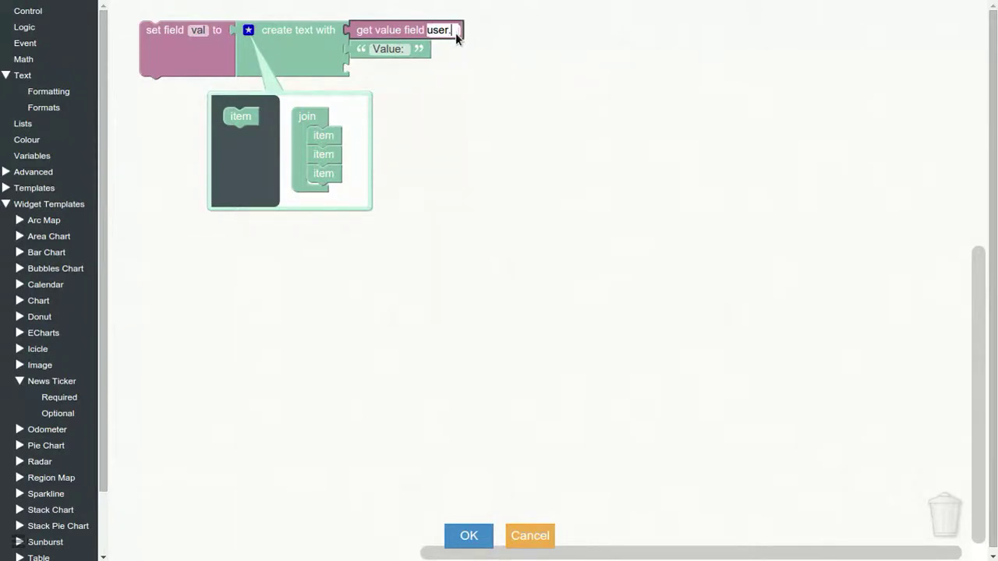
text(user.username)
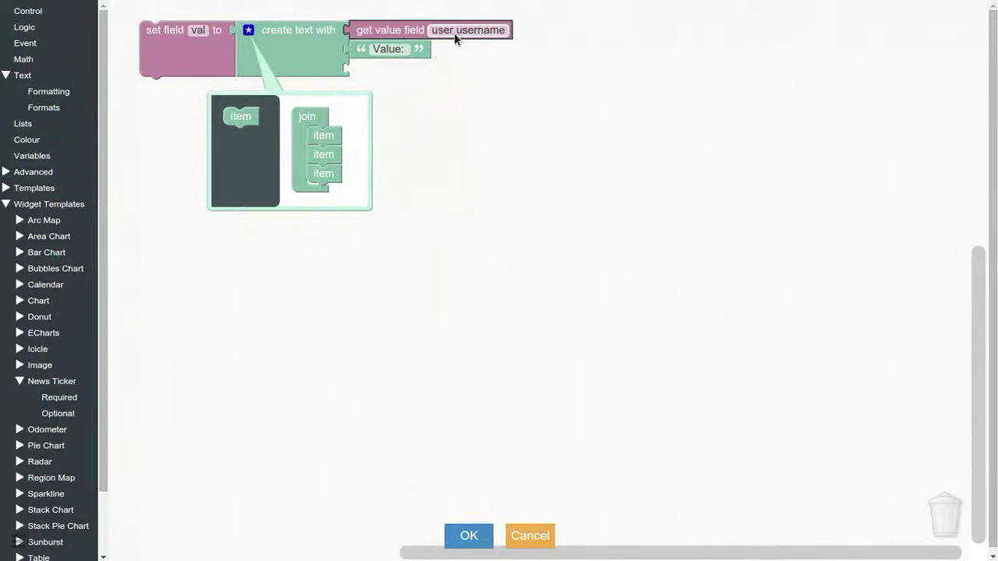
key(Return)
Make the user.username part bold and set the middle text piece to ':'.
click(56, 101)
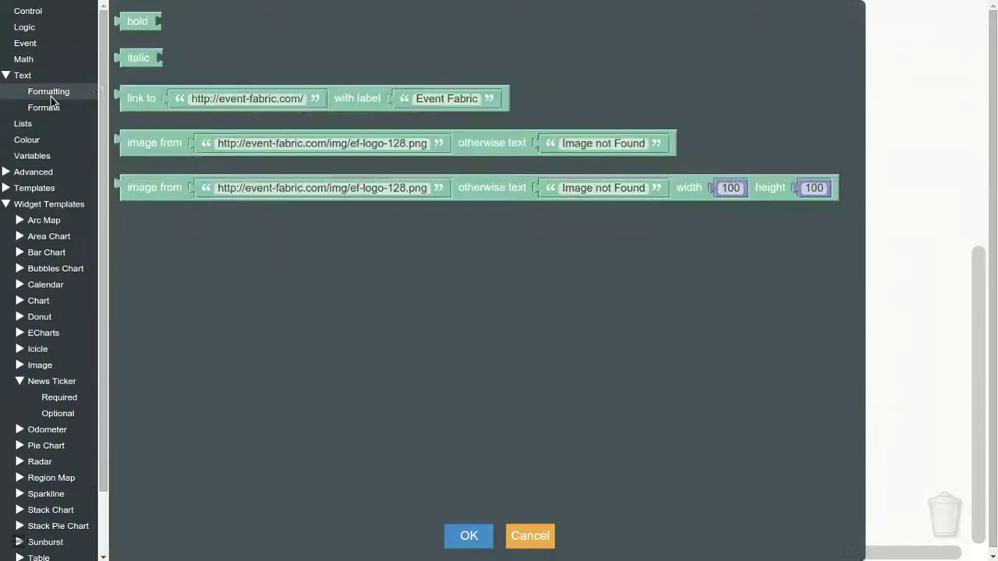
drag(156, 59, 373, 40)
click(397, 61)
text(:)
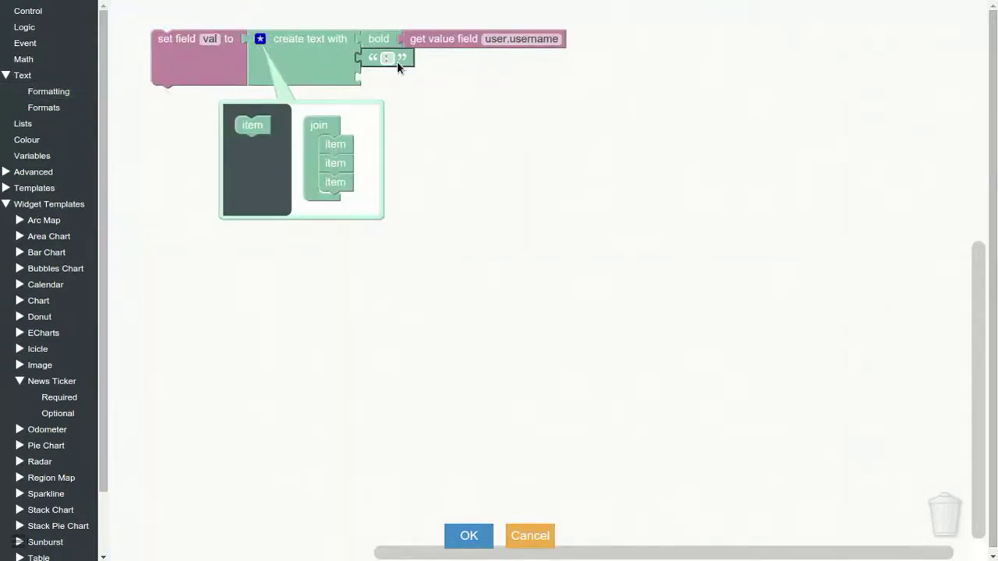
click(273, 40)
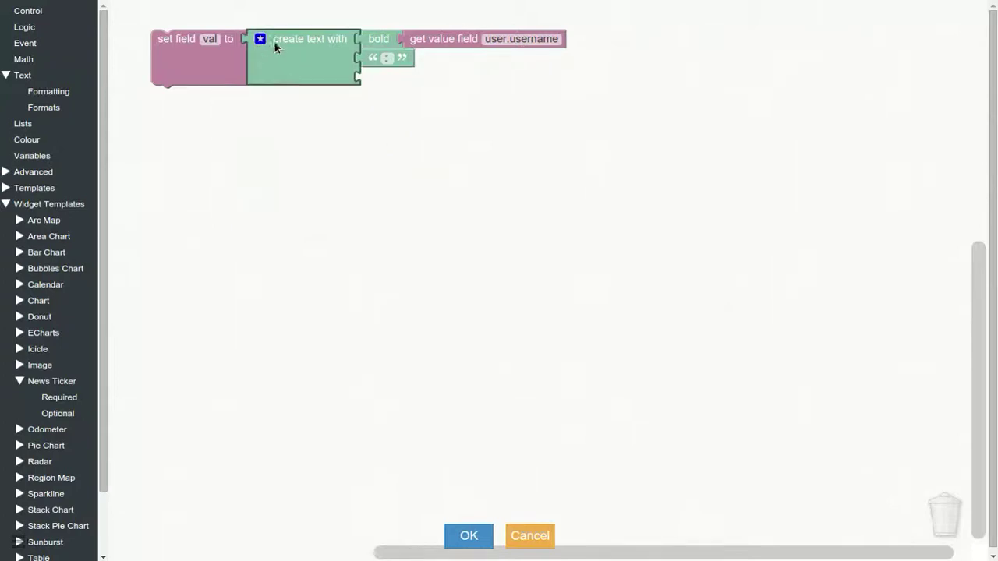
Copy the field block into the third input and rename it to read the tweet's text field.
click(417, 42)
key(ctrl+c)
key(ctrl+v)
drag(448, 72, 402, 74)
click(463, 77)
text(te)
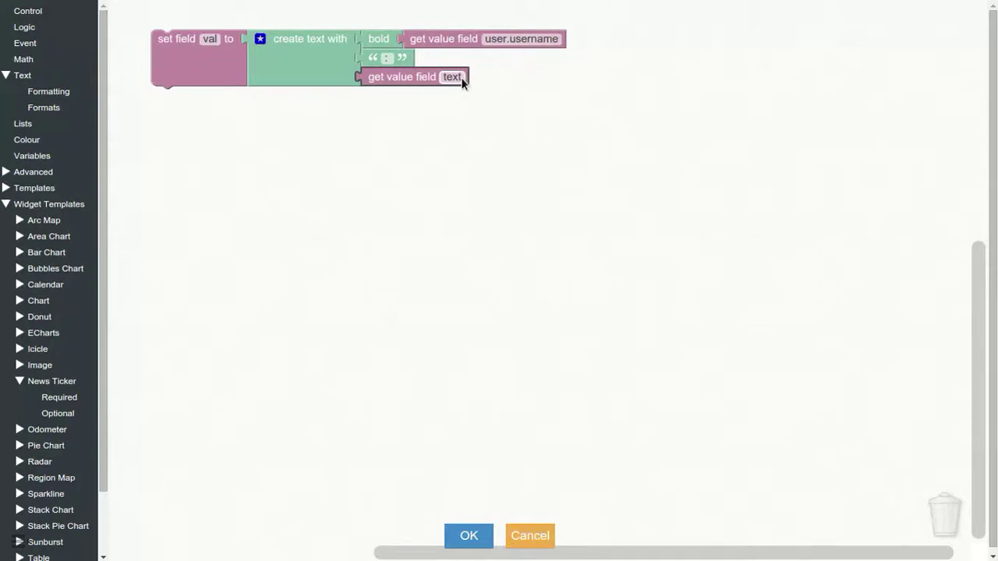
Save the adapter, preview the tweet ticker, then recheck Timer 2's output in Design.
click(470, 536)
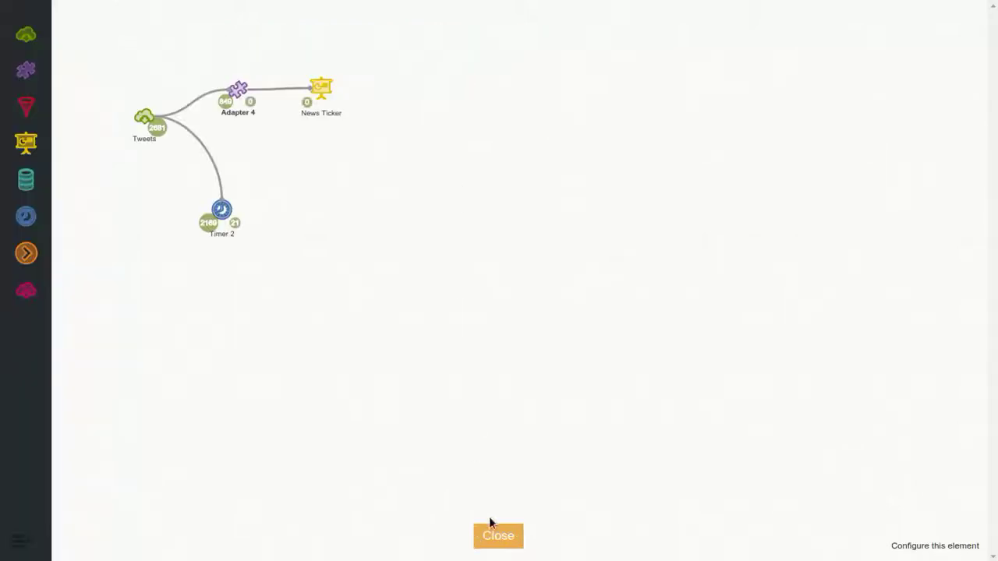
click(503, 533)
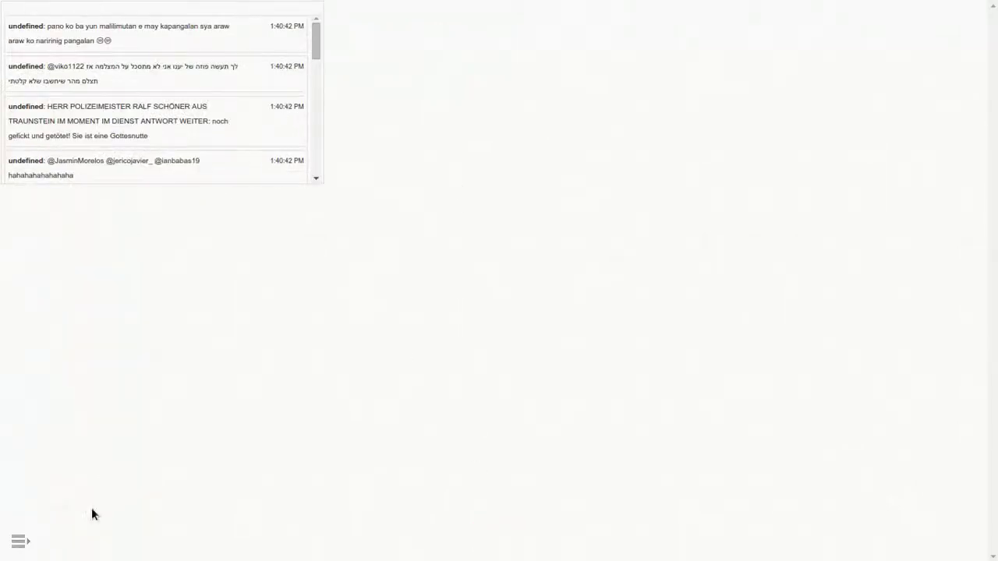
click(24, 542)
click(39, 58)
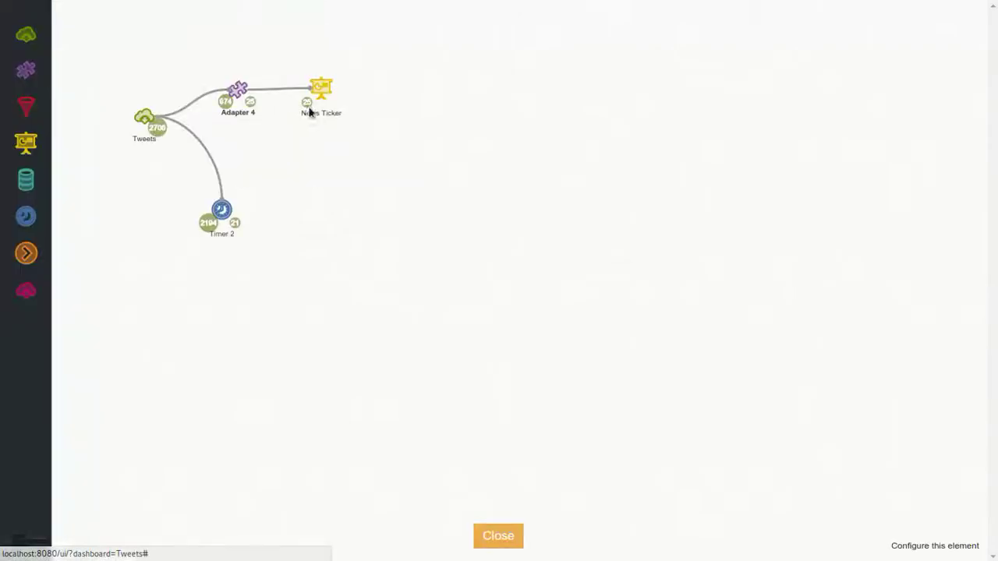
click(241, 225)
scroll(405, 273, down, 3)
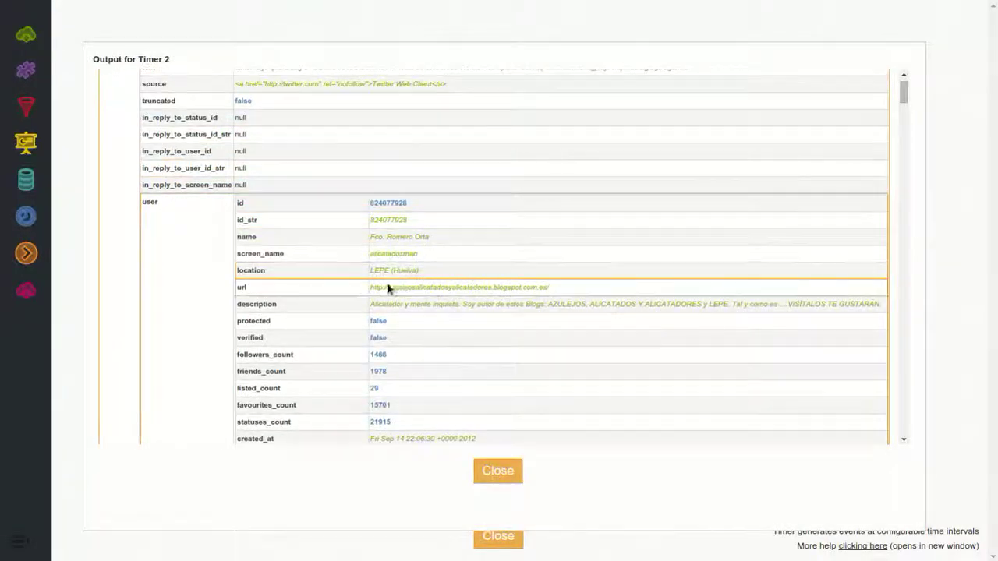
click(507, 469)
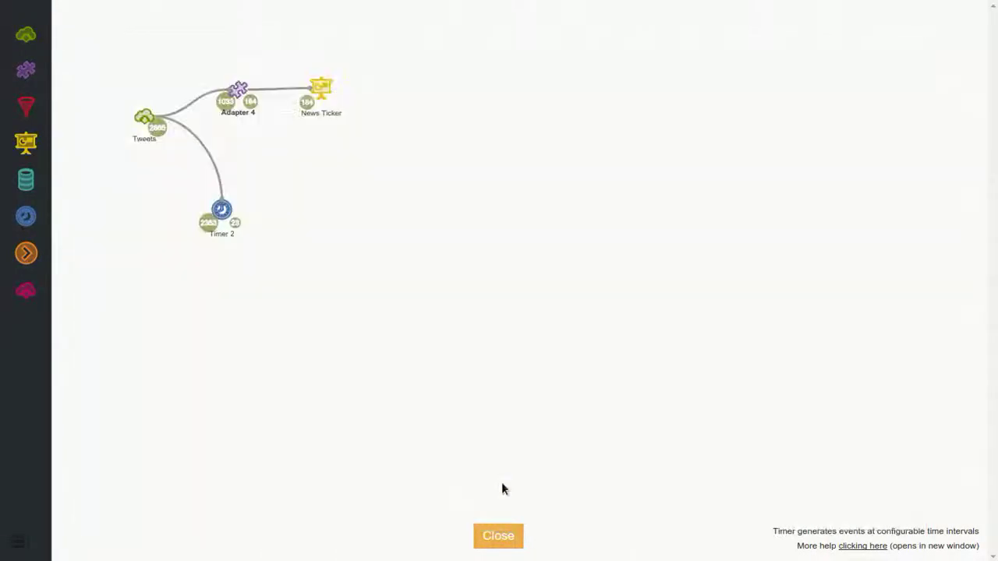
Change Adapter 4's bold field from user.username to user.screen_name and save.
click(242, 93)
click(202, 66)
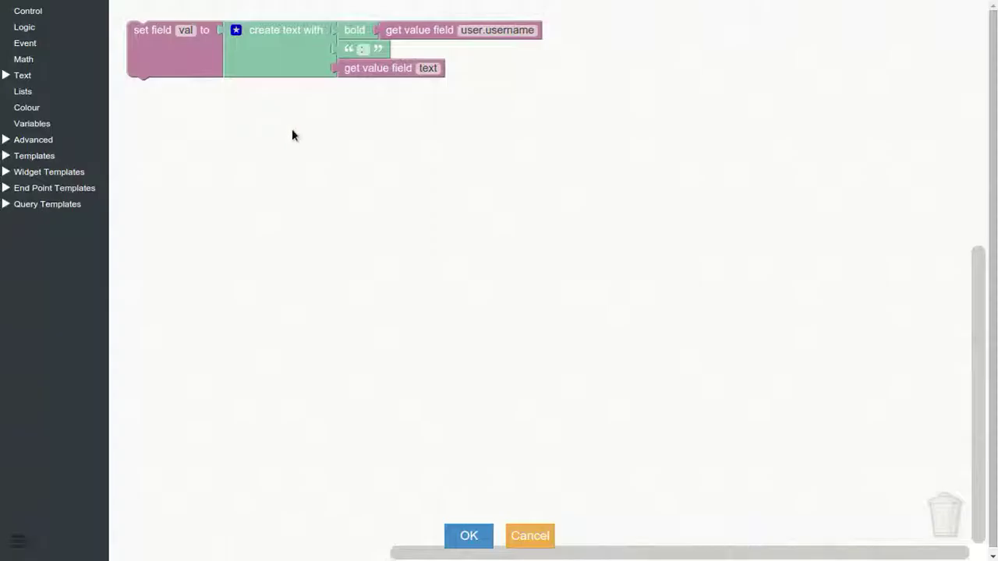
click(461, 33)
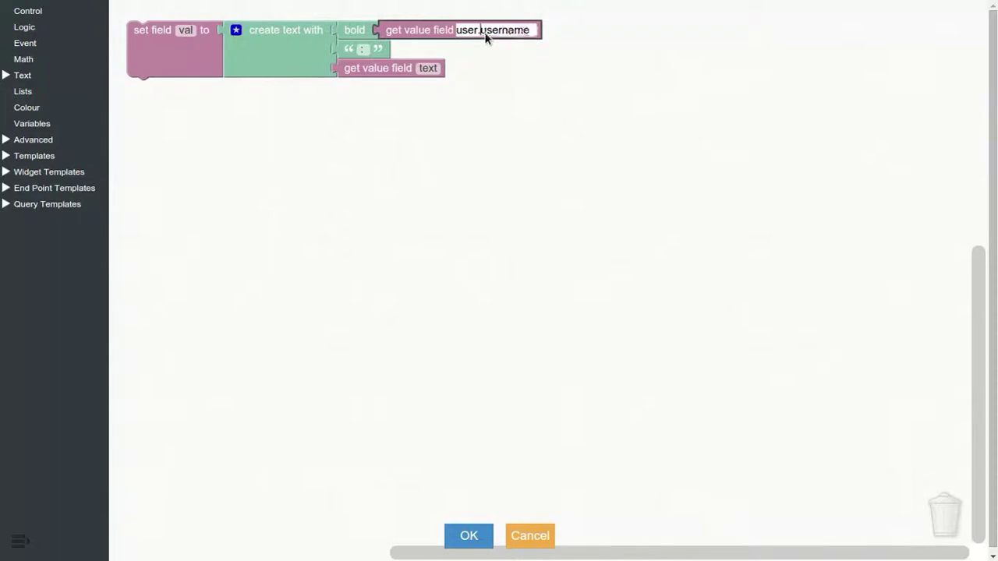
drag(482, 35, 540, 31)
text(screen)
text(name)
key(BackSpace)
key(BackSpace)
key(BackSpace)
text(name)
key(Return)
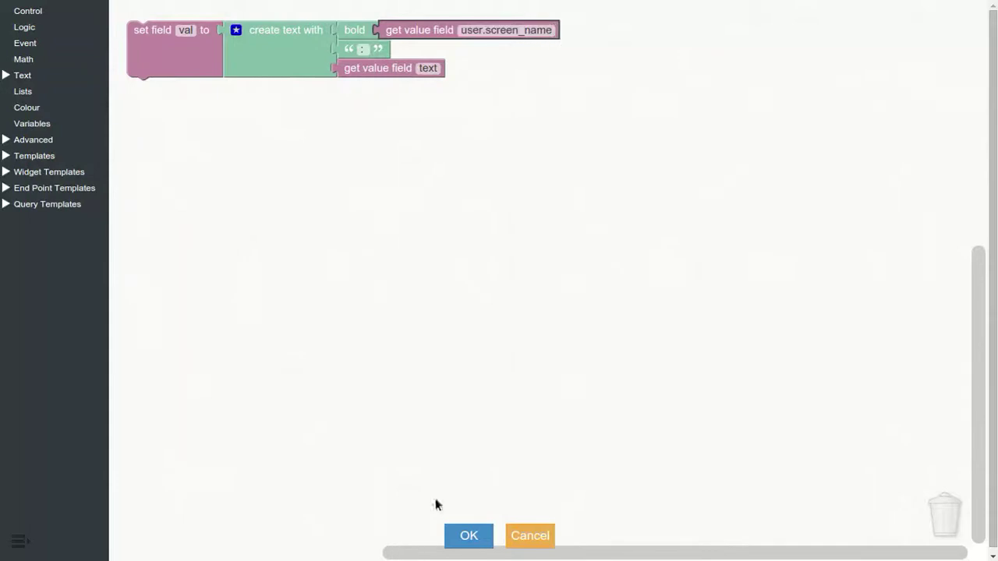
click(472, 538)
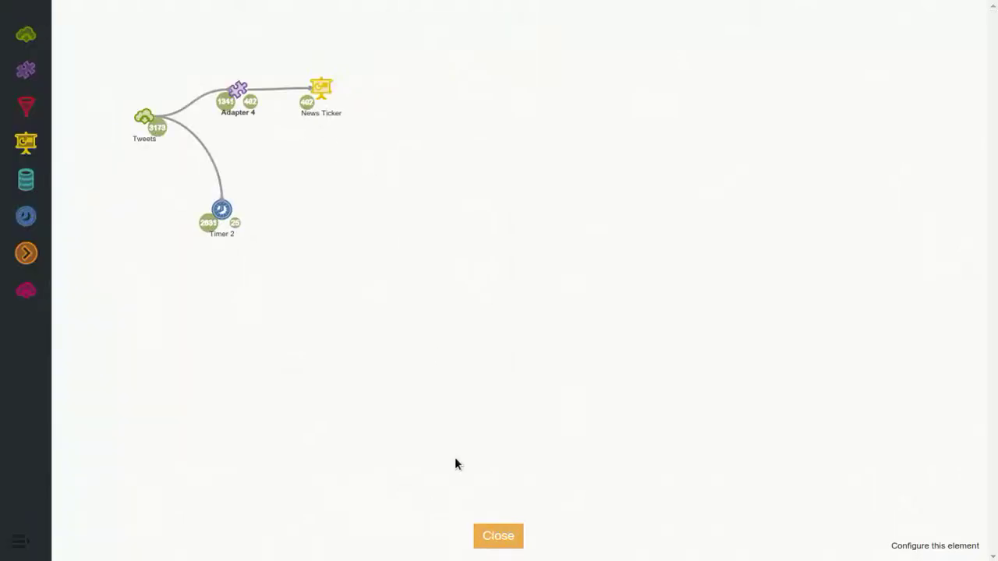
Return from the ticker to Design and review the user profile fields in Timer 2's output.
click(495, 536)
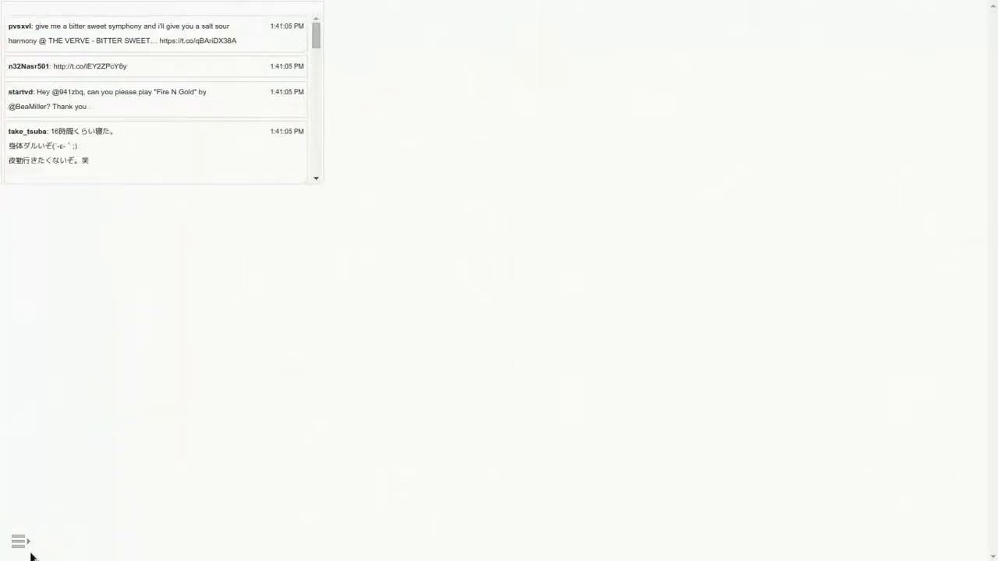
click(19, 541)
click(36, 59)
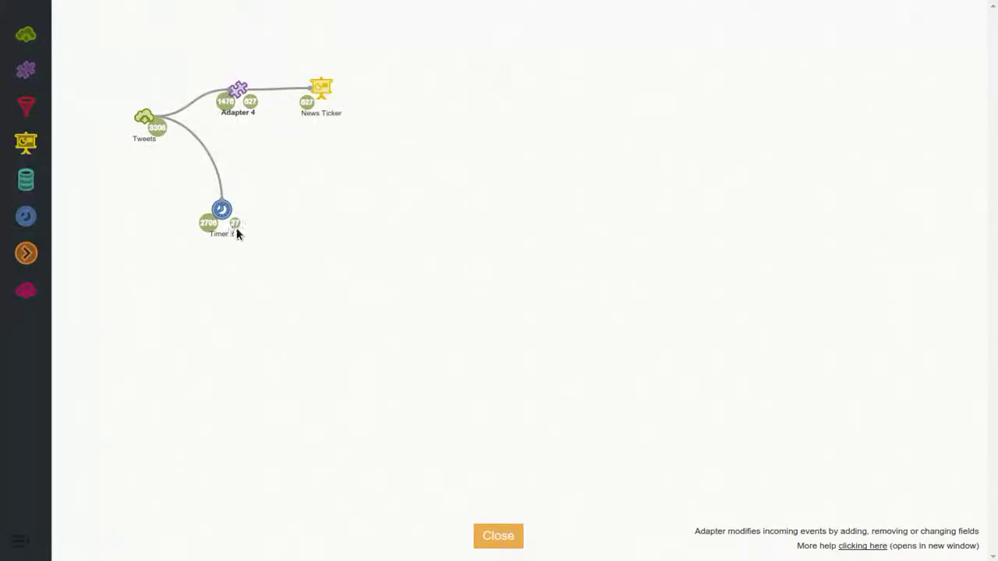
click(237, 229)
scroll(475, 261, down, 5)
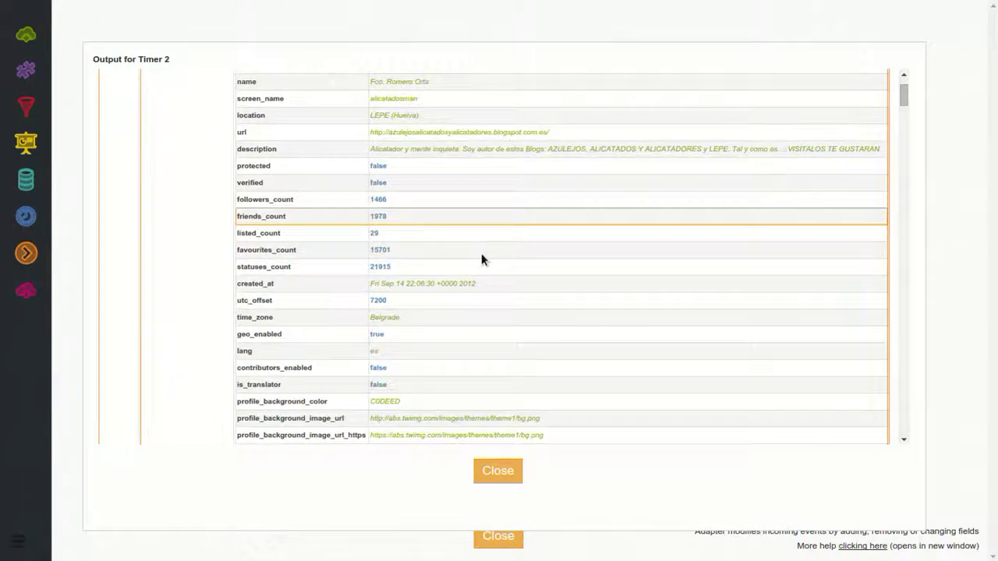
scroll(481, 254, down, 5)
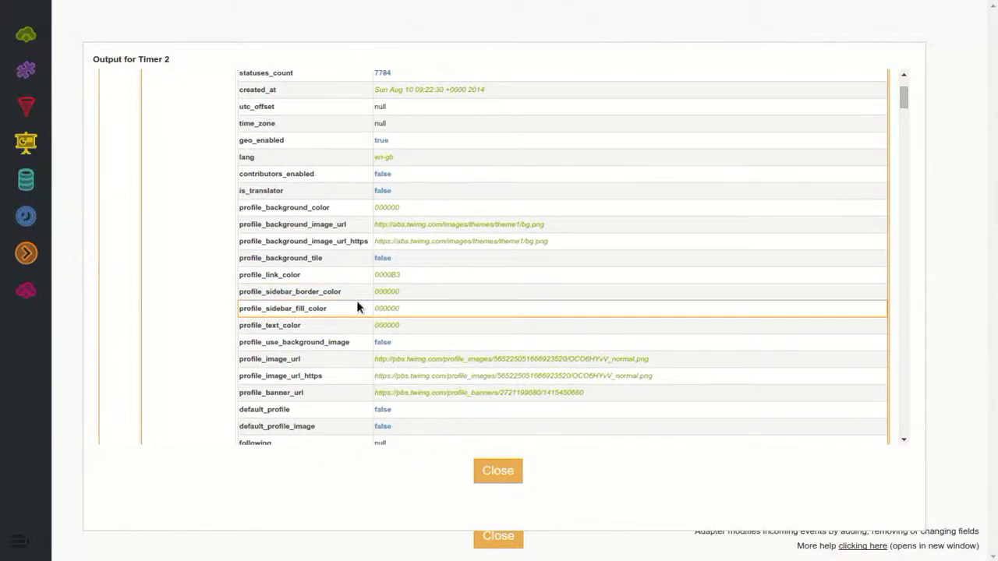
click(513, 475)
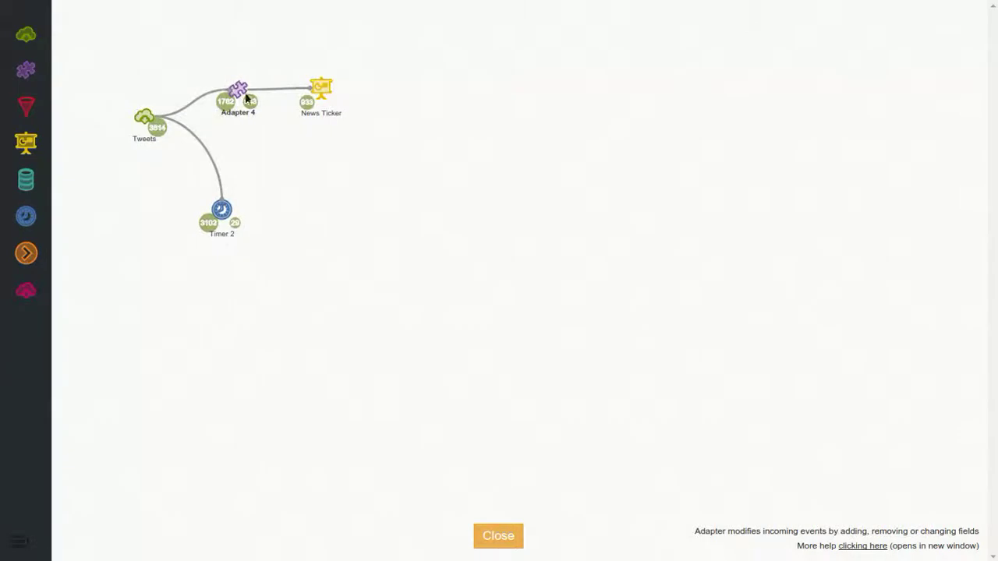
Add set color and set labelColor blocks to Adapter 4 and clear their placeholder values.
mouse_move(248, 98)
click(203, 65)
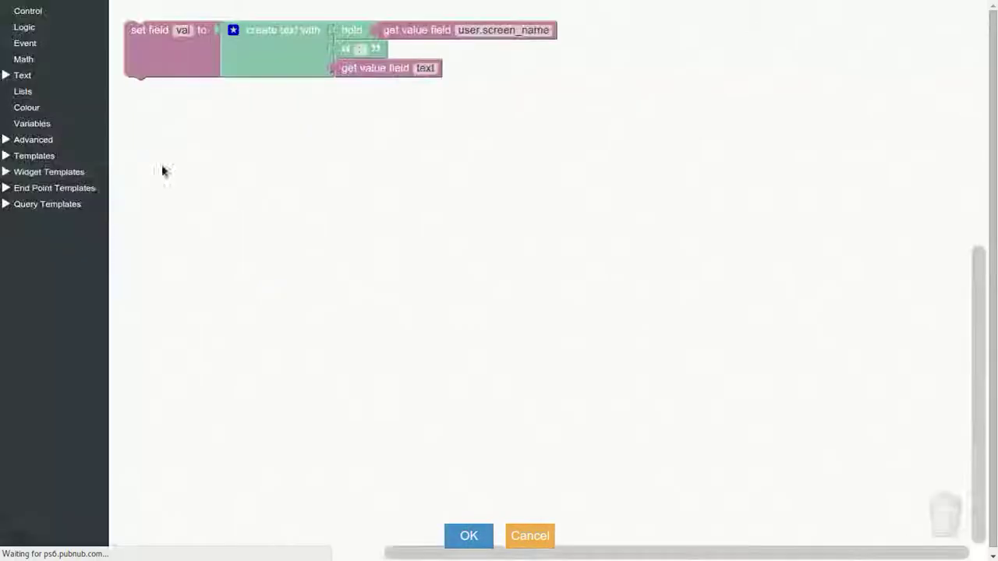
click(44, 155)
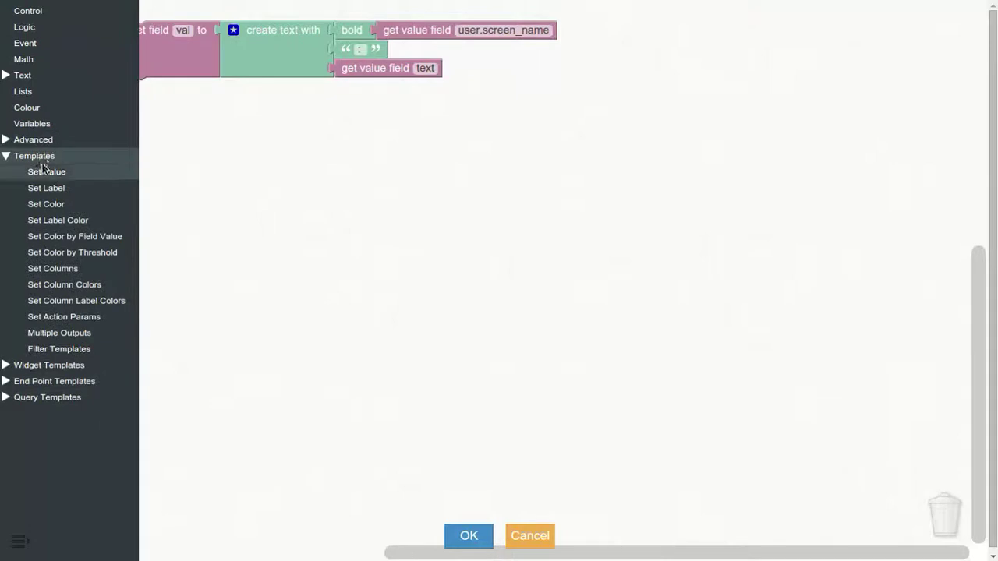
click(66, 205)
drag(175, 63, 198, 92)
click(70, 220)
drag(167, 63, 173, 109)
click(266, 86)
key(Delete)
click(296, 109)
key(Delete)
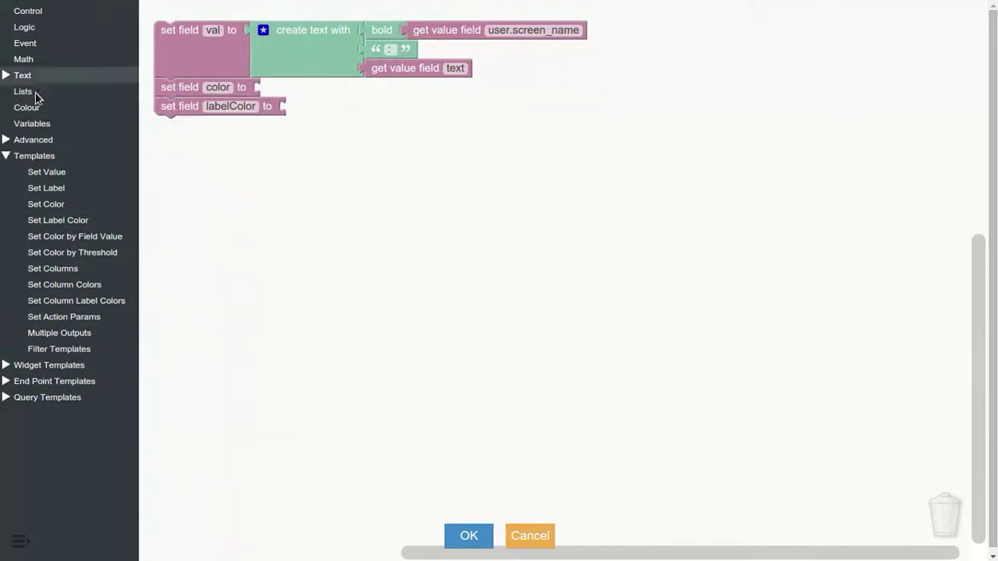
Set color to a text join of '#' and the user.profile_background_color field.
click(31, 107)
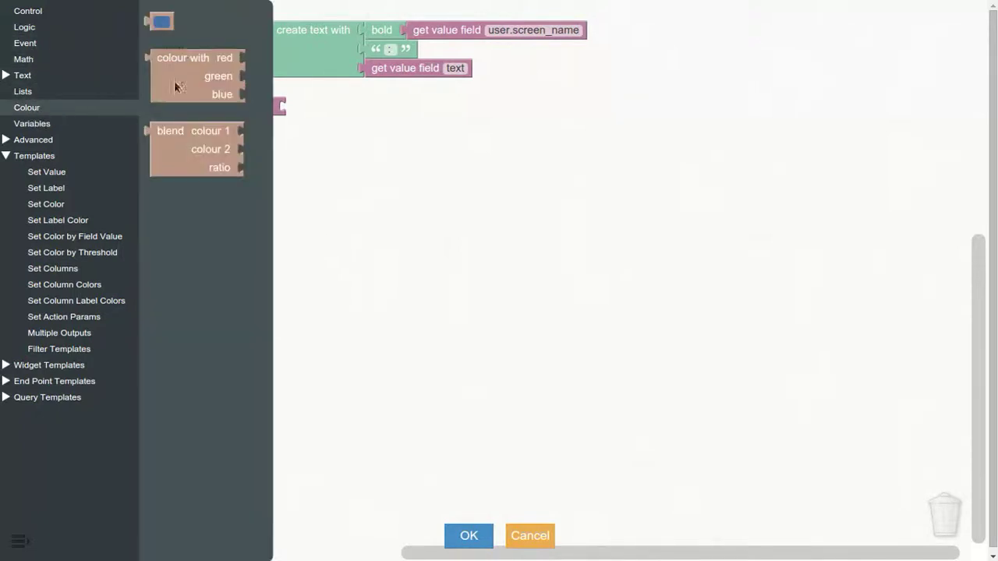
click(35, 79)
drag(177, 53, 306, 96)
click(407, 88)
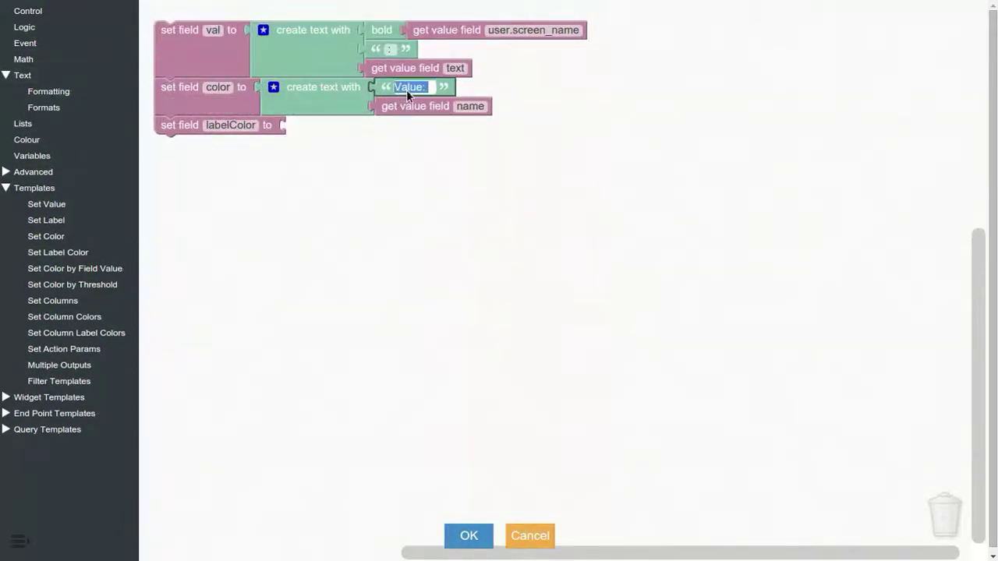
text(#)
click(481, 110)
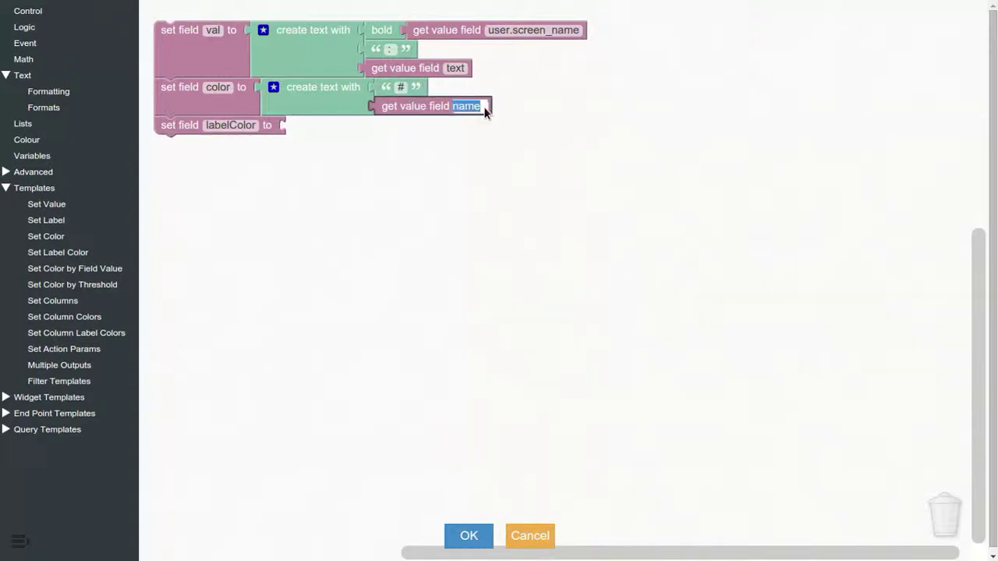
text(user.profile_background_)
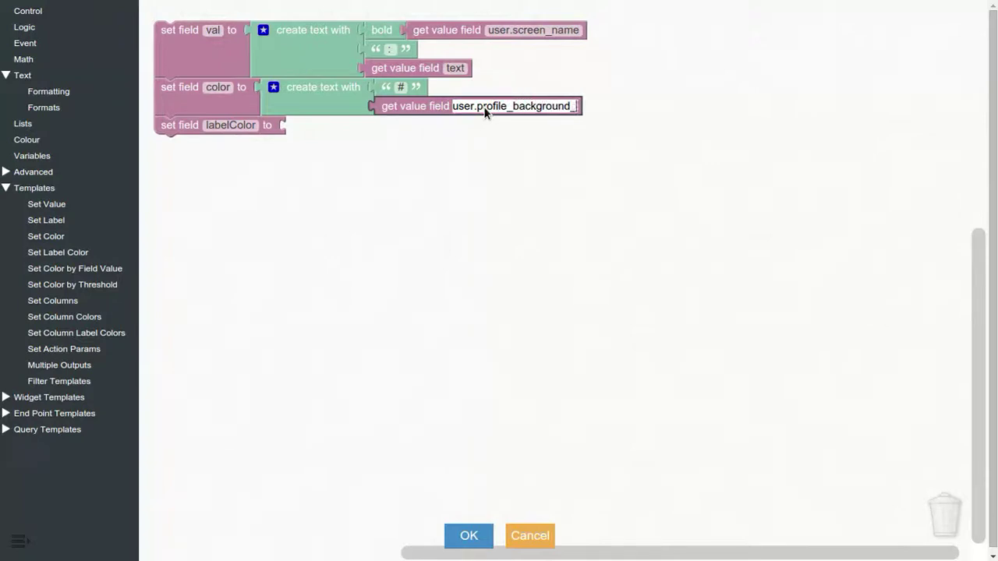
text(color)
Duplicate that text join into labelColor, reading user.profile_text_color instead.
click(338, 86)
key(ctrl+c)
key(ctrl+v)
drag(343, 119, 366, 145)
click(562, 152)
click(559, 148)
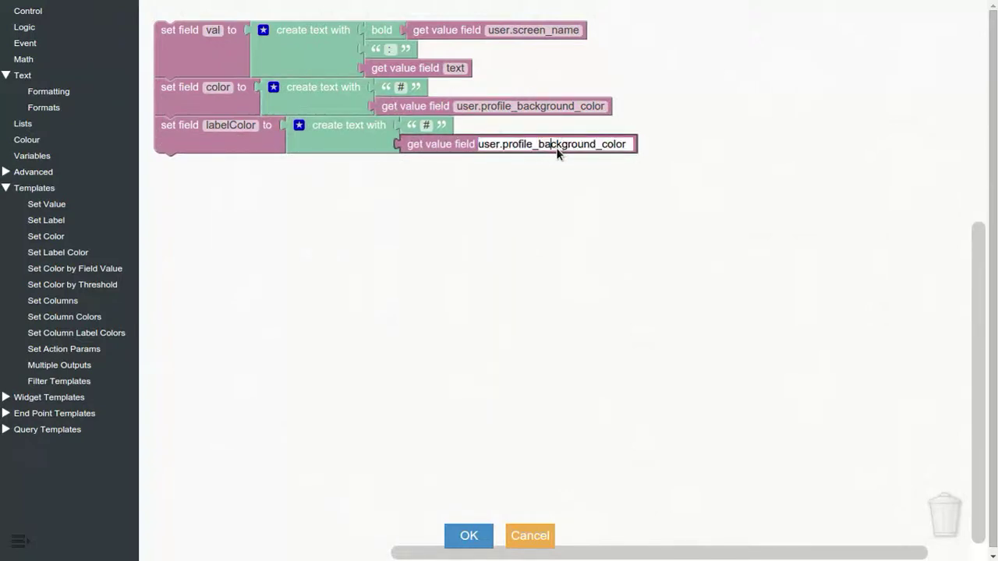
text(text)
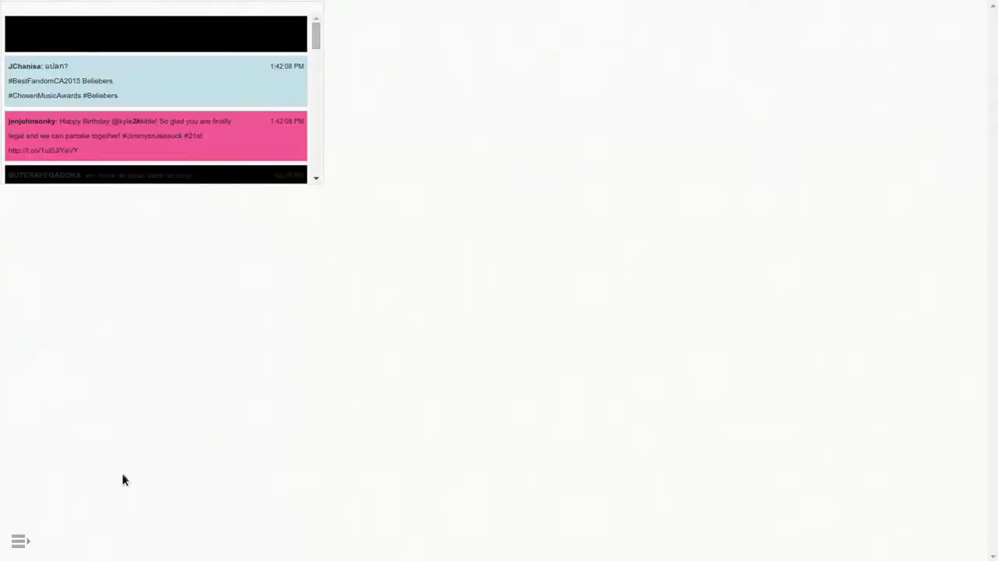
click(28, 544)
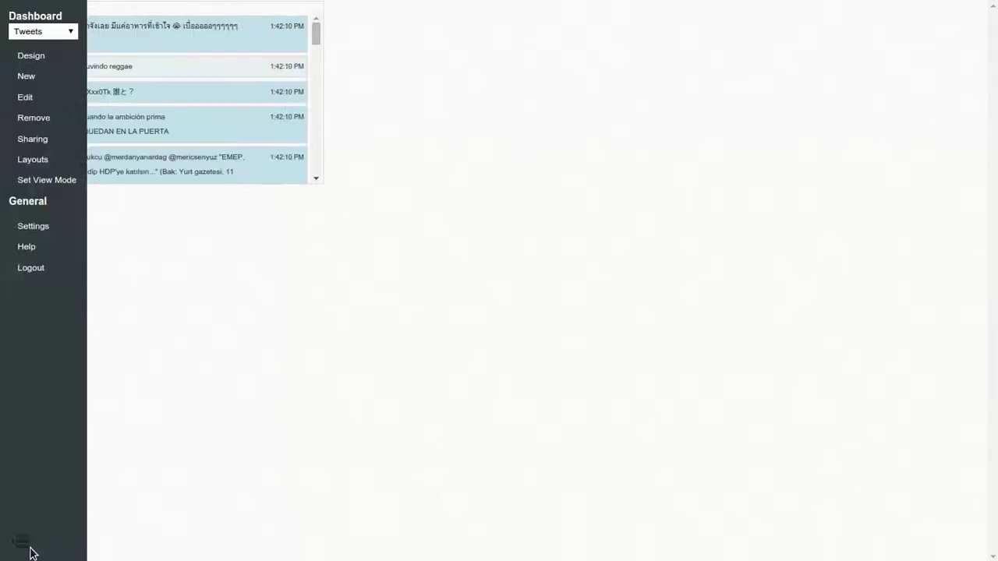
click(36, 62)
click(243, 224)
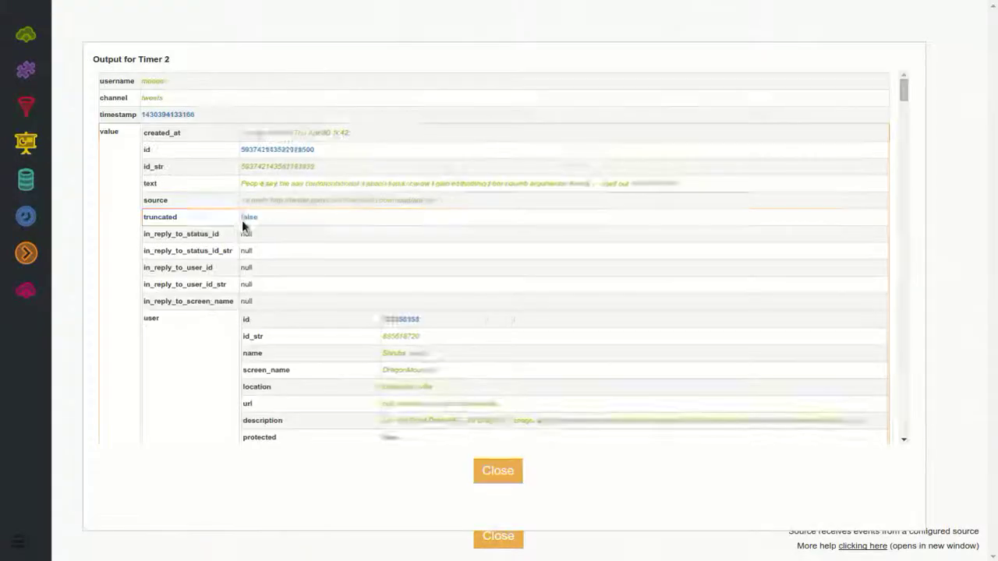
scroll(454, 369, down, 10)
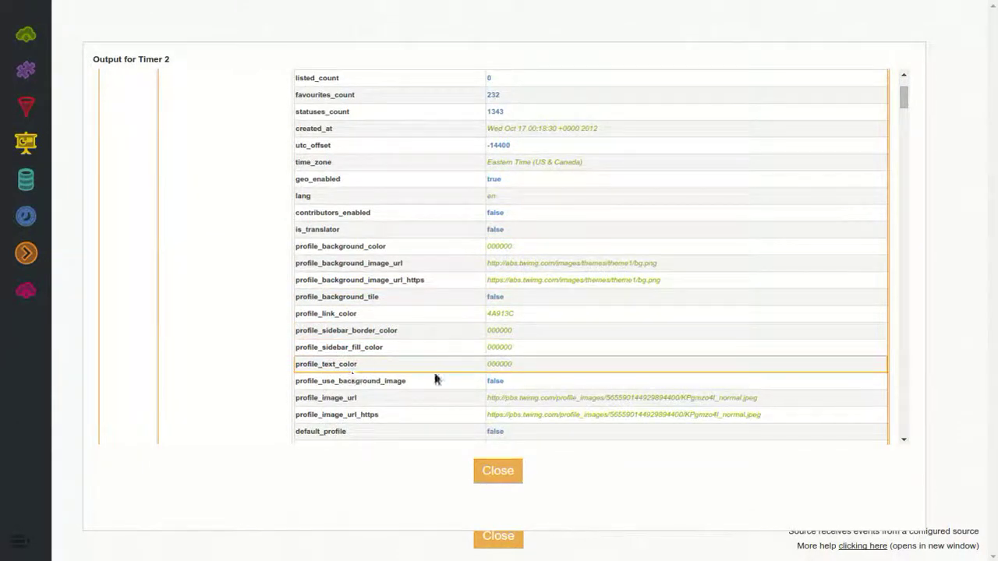
click(503, 471)
click(308, 102)
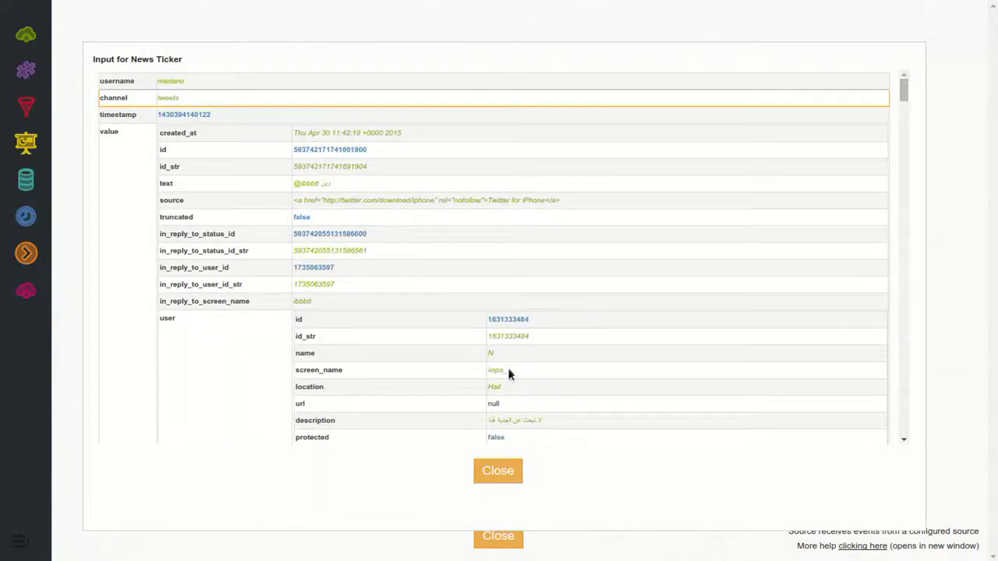
click(498, 471)
click(317, 110)
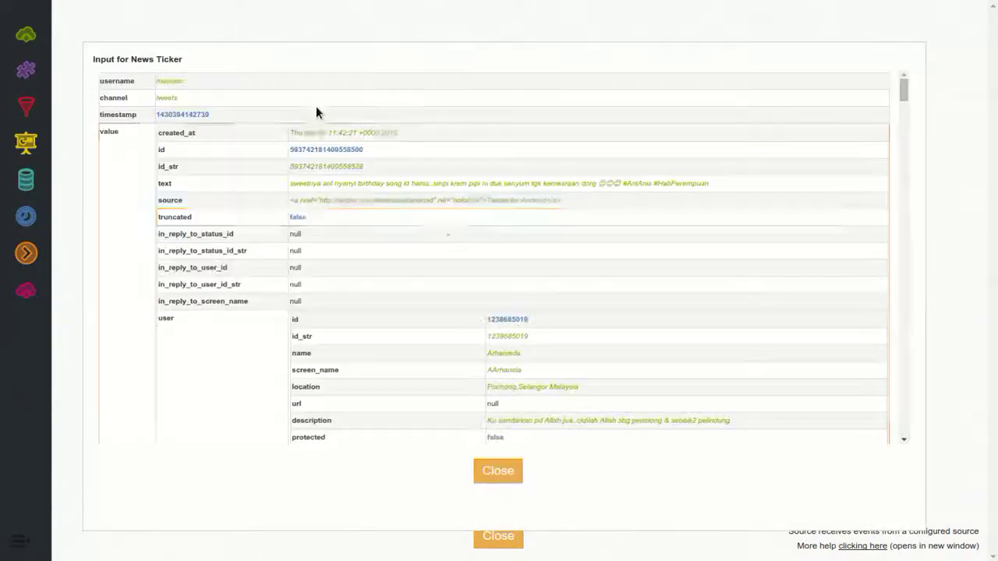
scroll(443, 234, down, 10)
scroll(442, 262, down, 5)
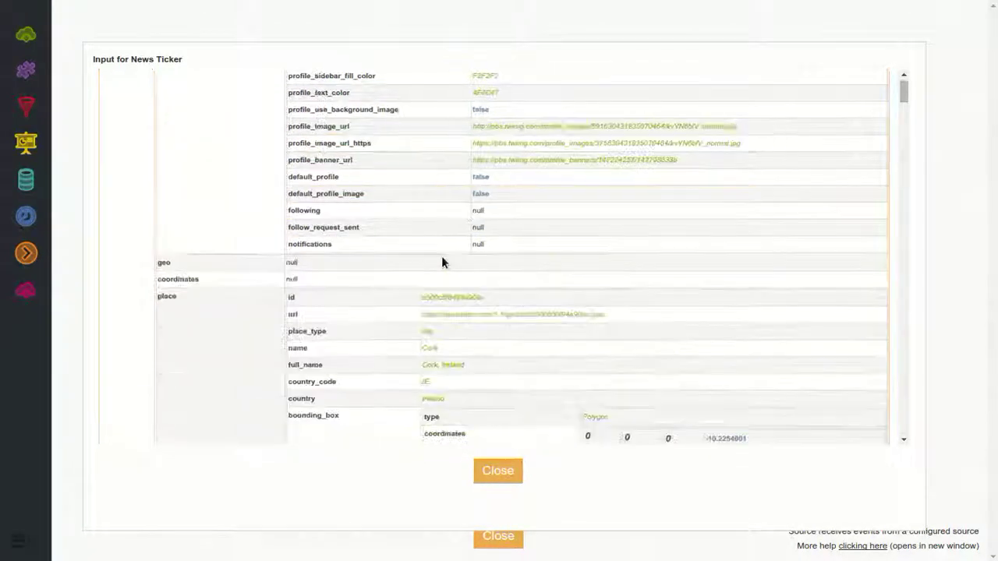
click(516, 472)
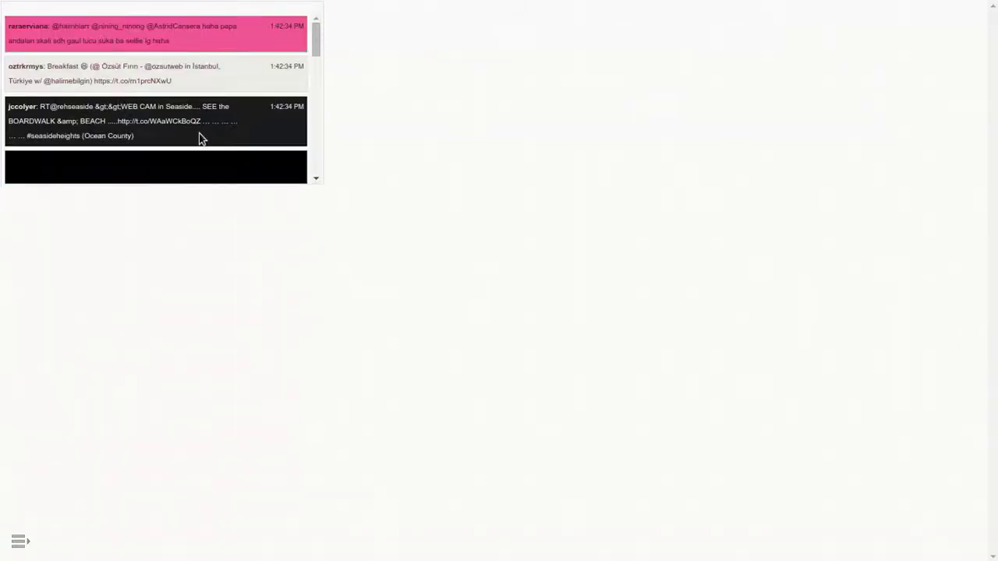
click(21, 544)
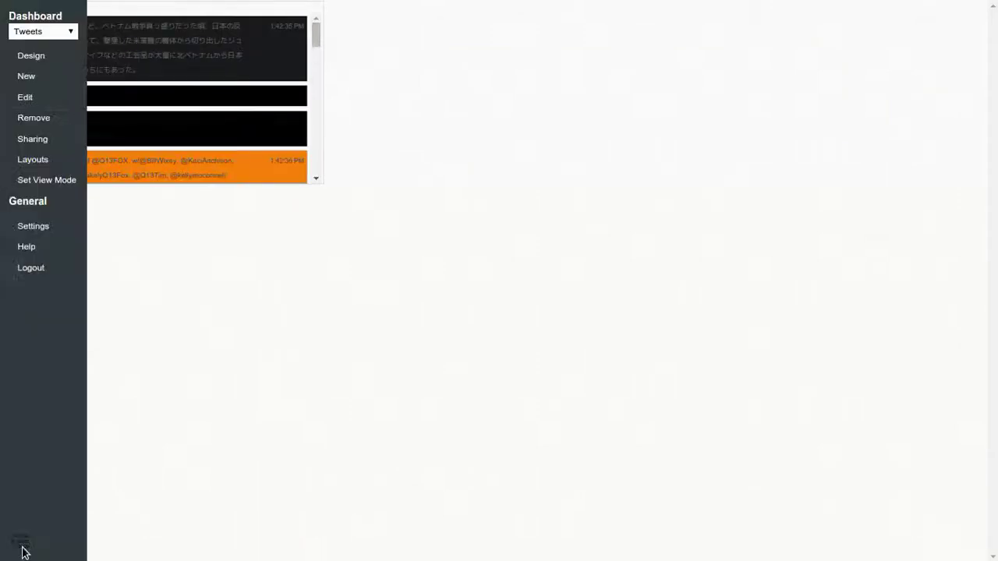
Switch to the flow designer and review Timer 2's output event fields, then close them.
click(37, 61)
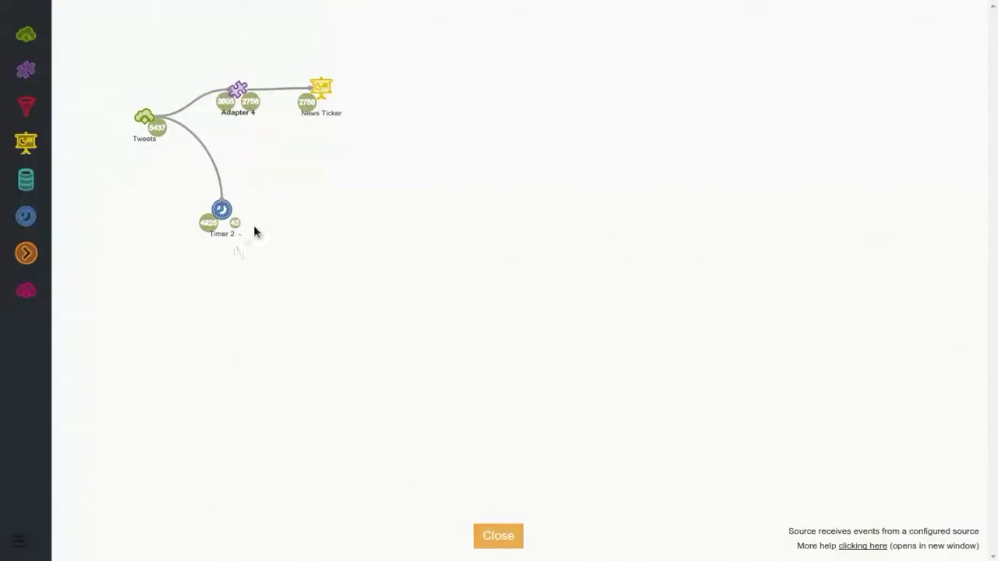
click(244, 228)
scroll(402, 276, down, 8)
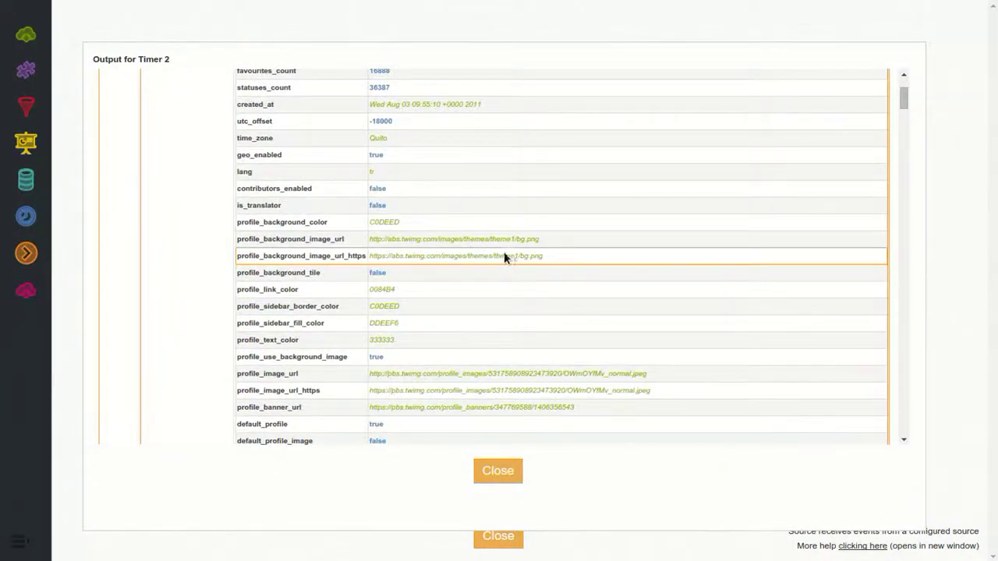
click(516, 471)
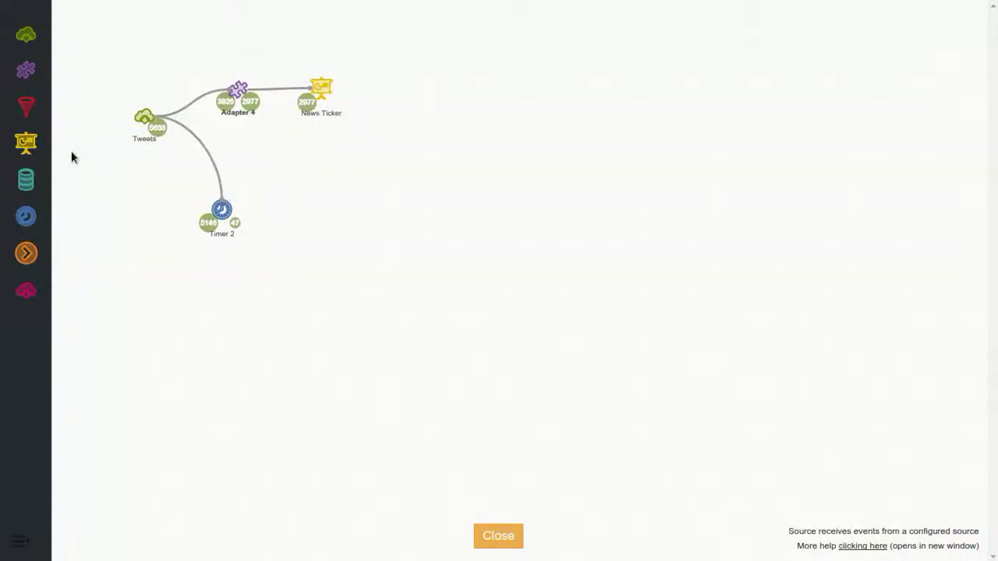
Add a new Data View 5 node to the flow canvas.
drag(27, 145, 331, 191)
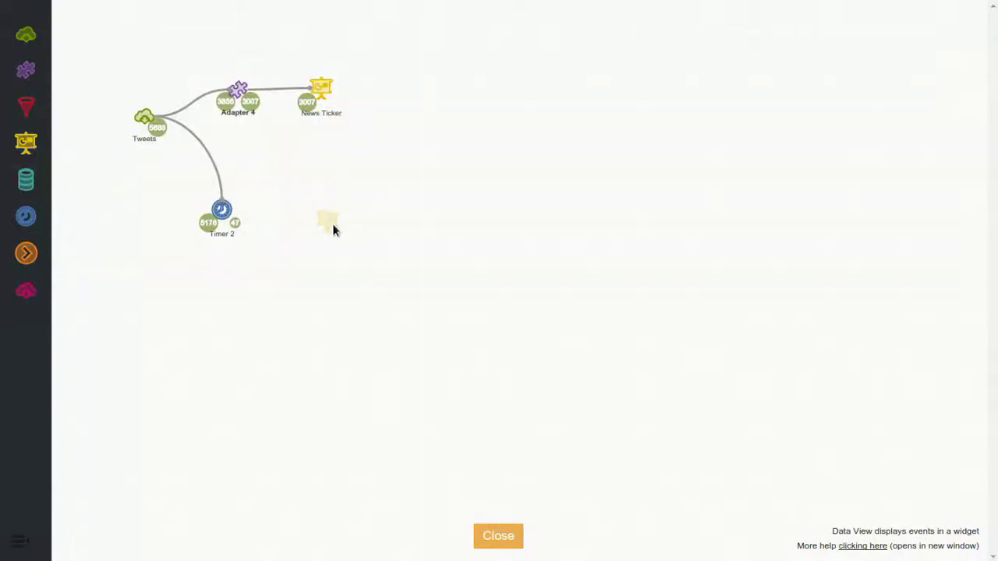
drag(333, 225, 335, 222)
mouse_move(334, 221)
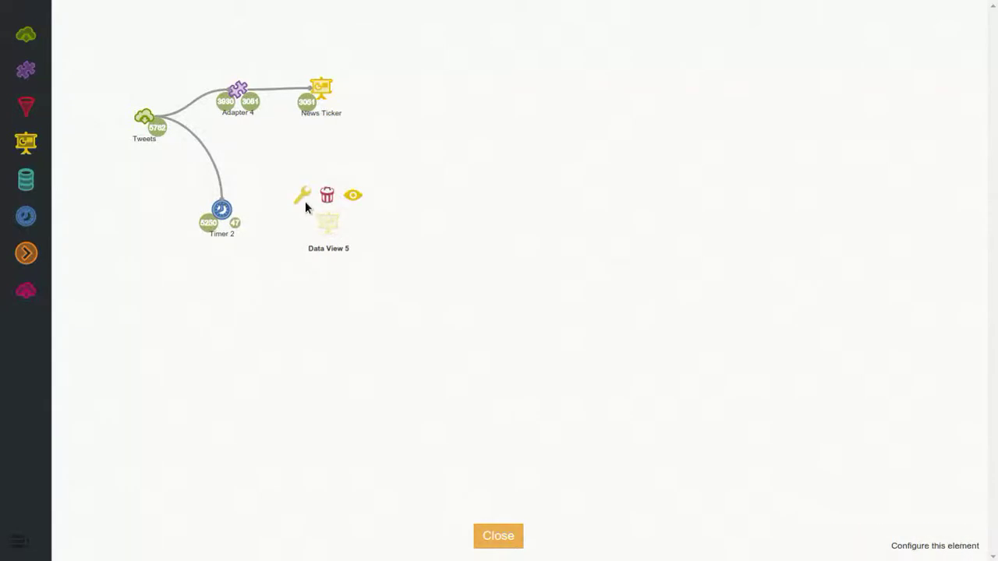
Make Data View 5 an Echarts - Pie chart with defaults, placed right of Timer 2.
click(303, 199)
click(576, 238)
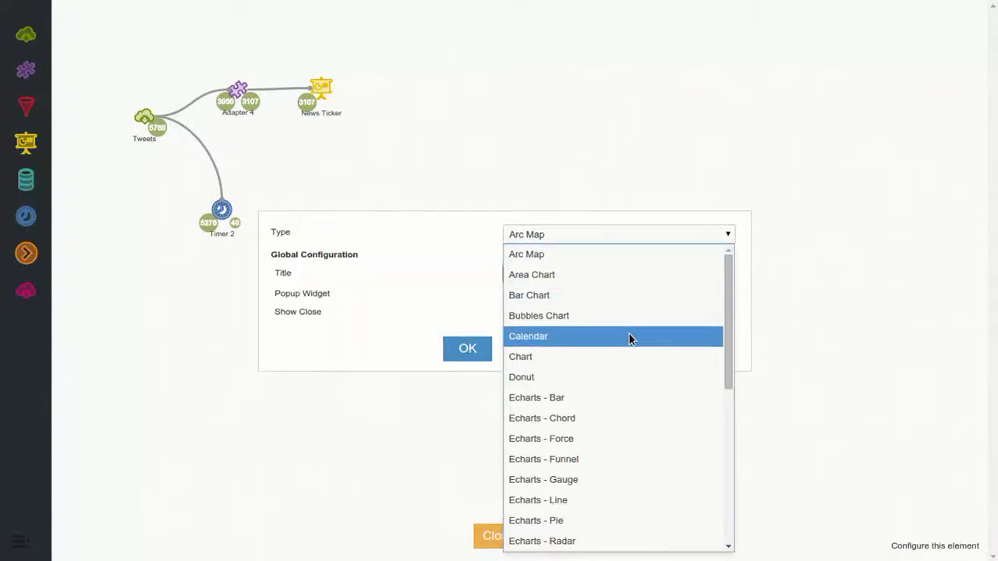
scroll(631, 345, down, 2)
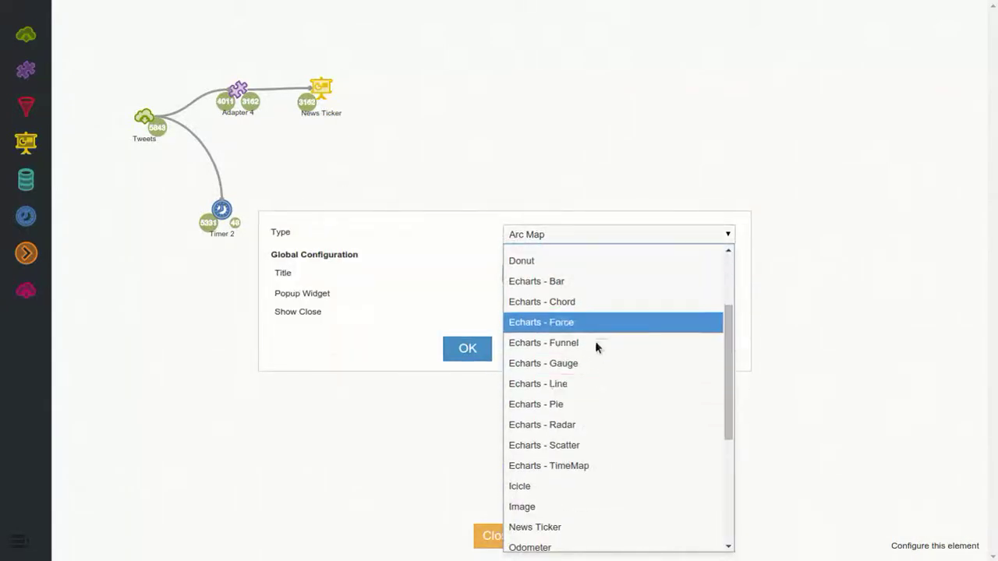
click(600, 404)
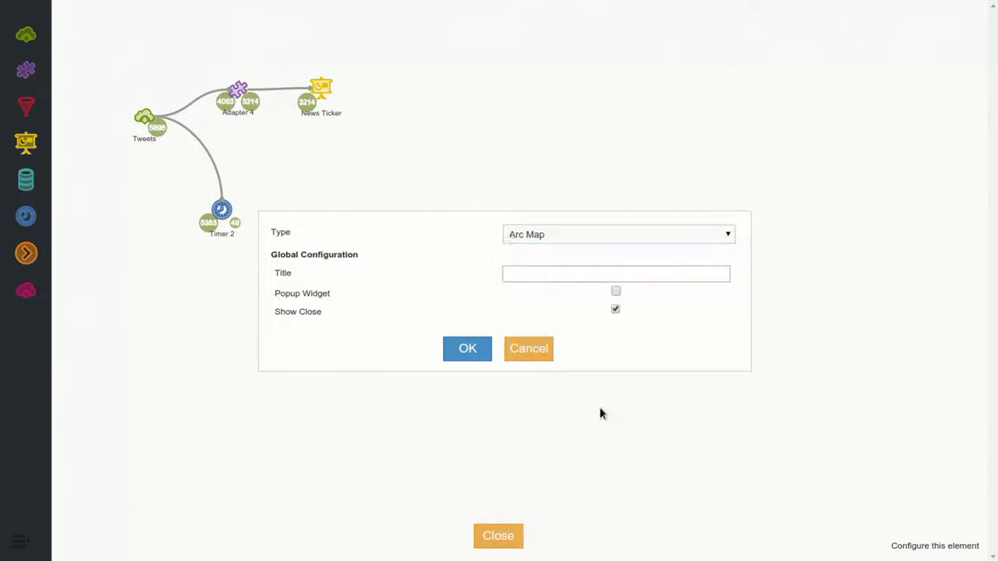
click(481, 350)
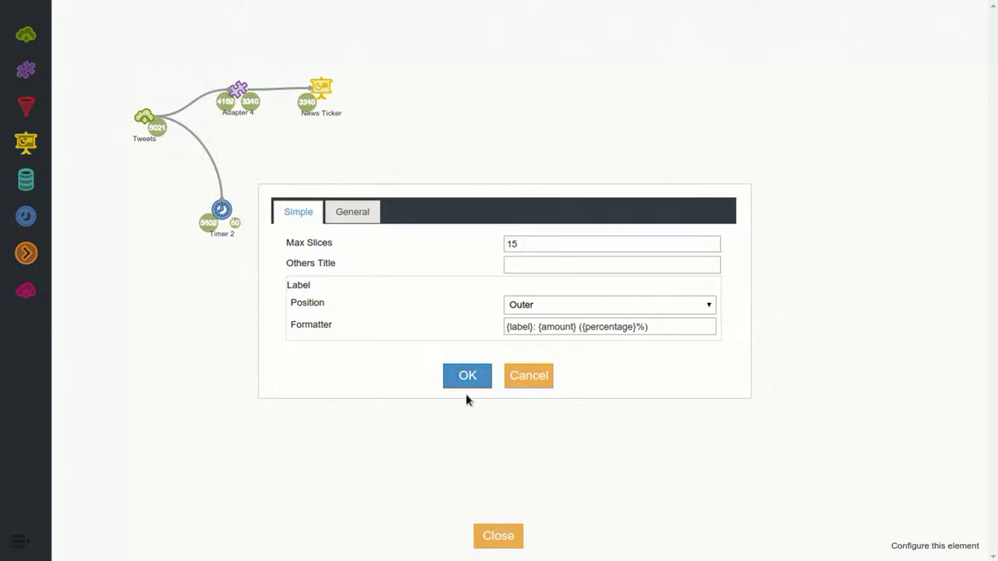
click(467, 380)
drag(341, 232, 355, 216)
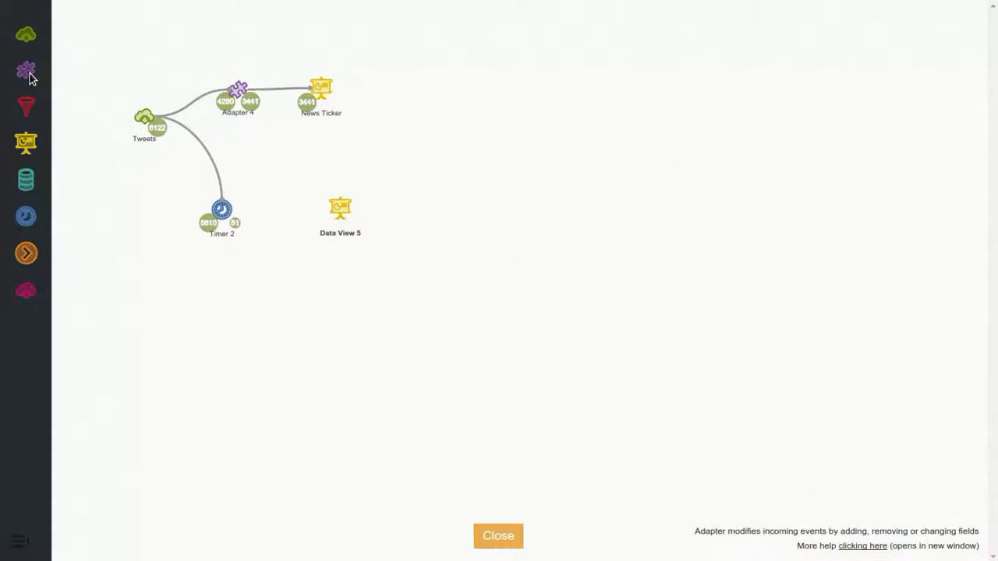
Add an adapter node and rename Data View 5 to 'Languages'.
drag(26, 70, 339, 212)
double_click(345, 239)
text(Langua)
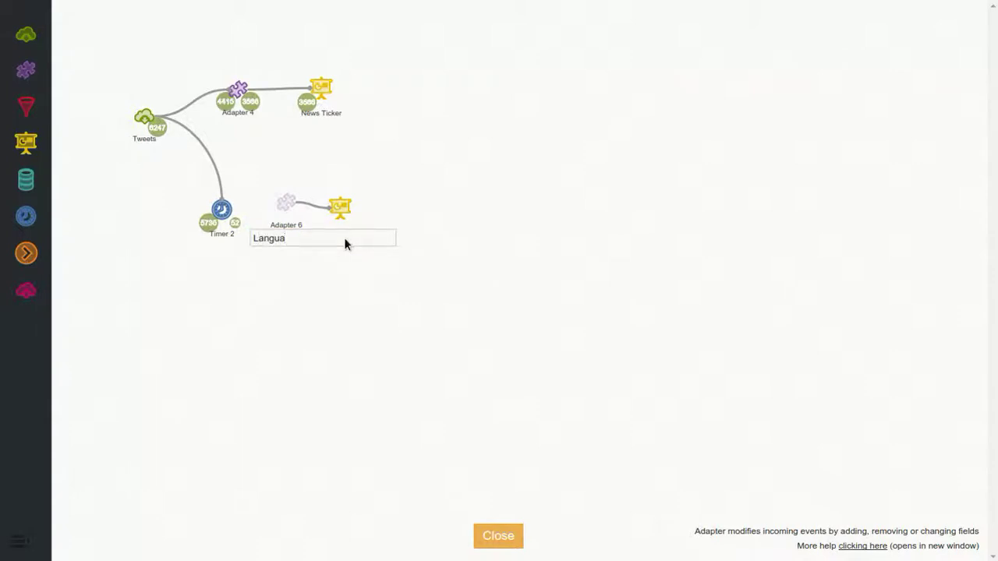
text(ges)
key(Return)
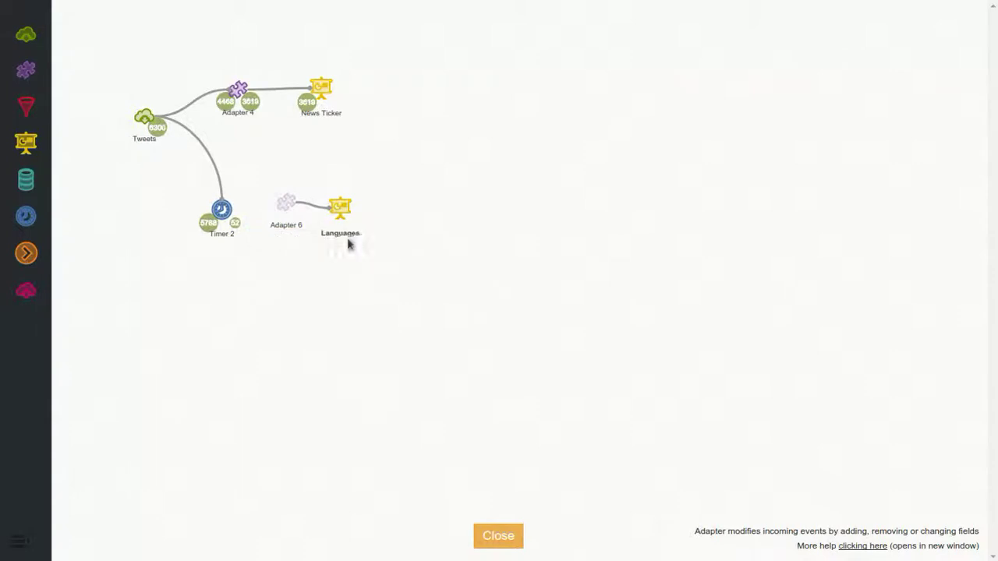
Link Tweets into Adapter 6 and open Adapter 6's configuration.
click(149, 120)
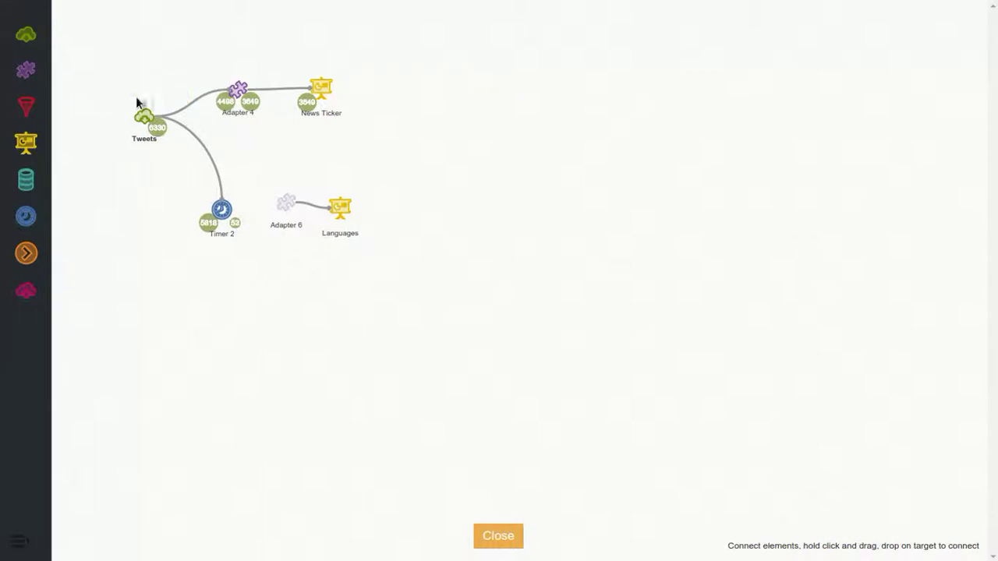
drag(164, 112, 288, 203)
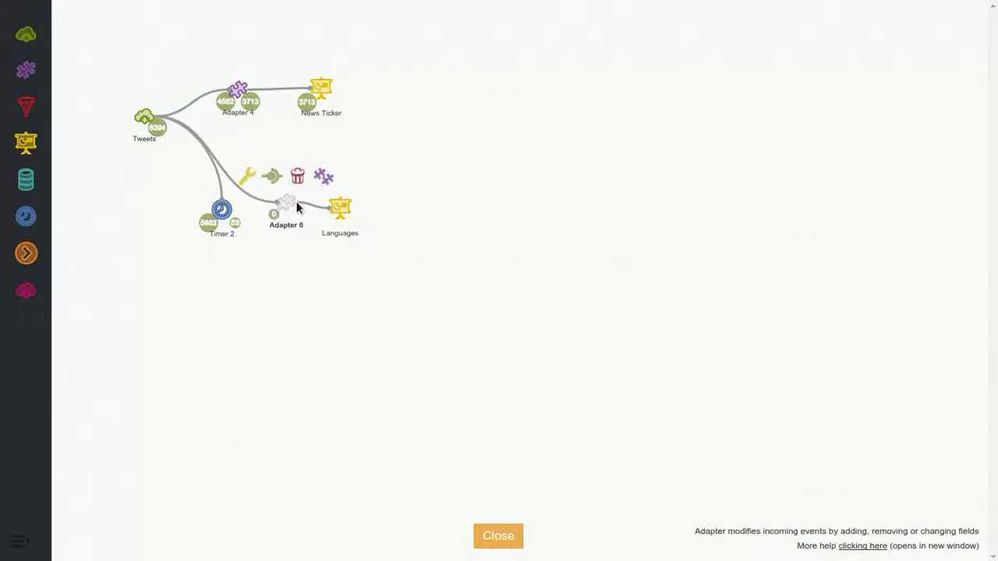
click(250, 179)
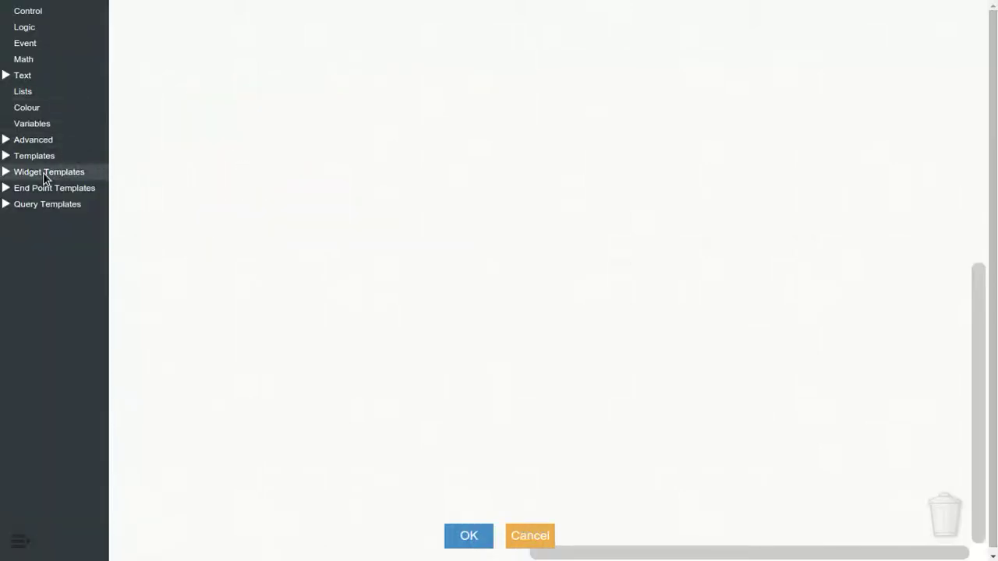
Add the ECharts required val, label, serie blocks and the optional action add block.
click(43, 173)
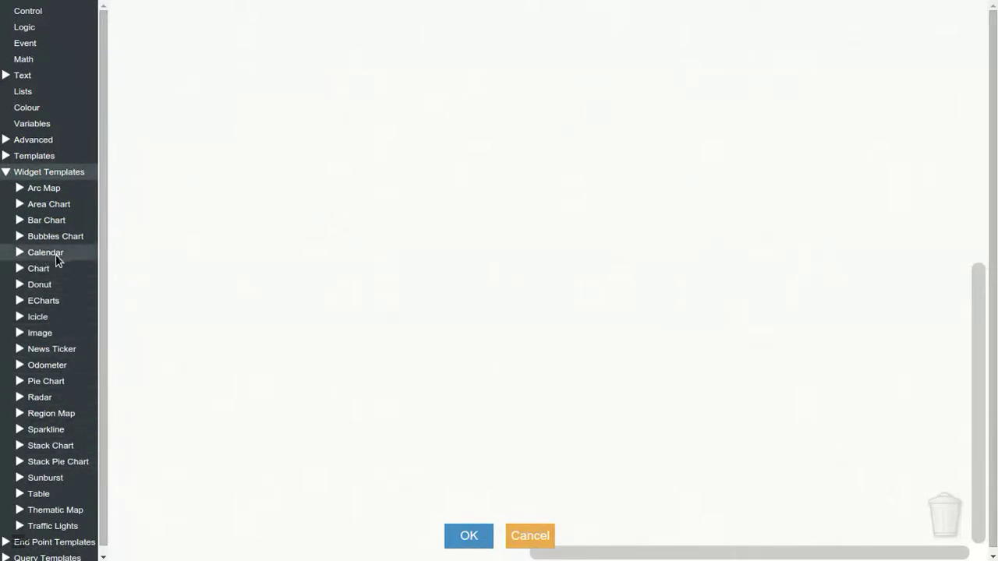
click(43, 300)
click(59, 316)
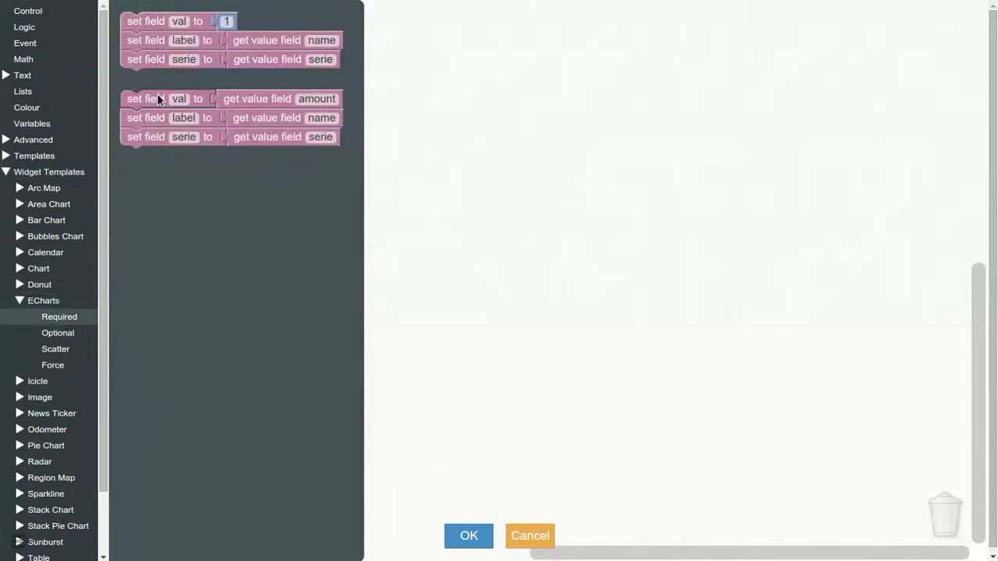
drag(144, 22, 146, 30)
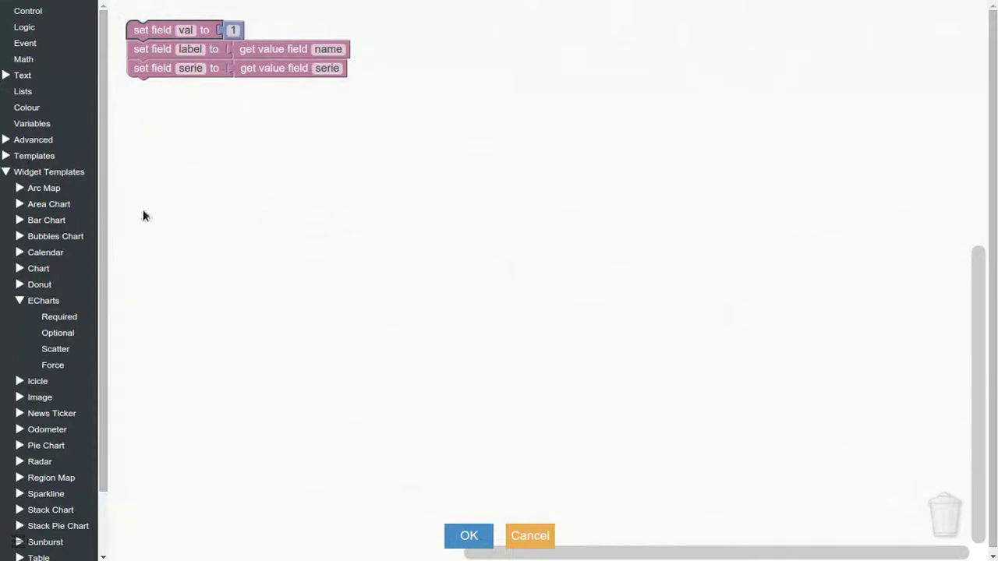
click(58, 333)
drag(137, 72, 153, 93)
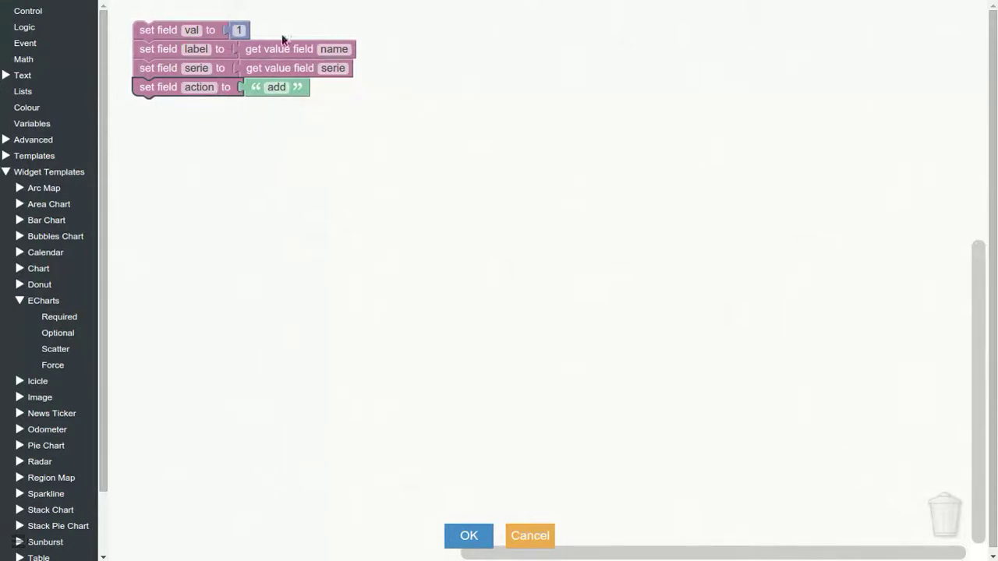
Replace serie's field value with an empty text block.
click(265, 71)
key(Delete)
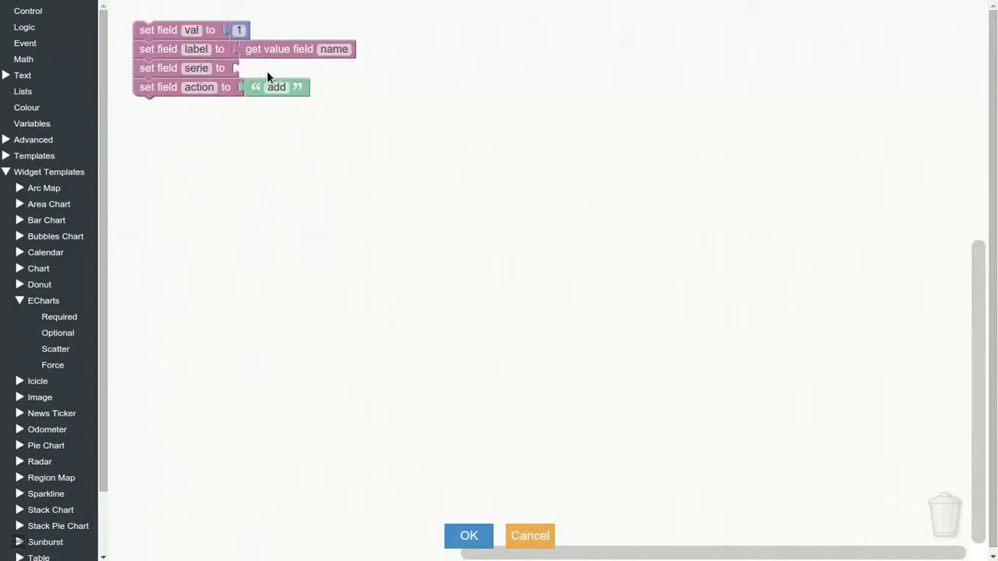
click(54, 48)
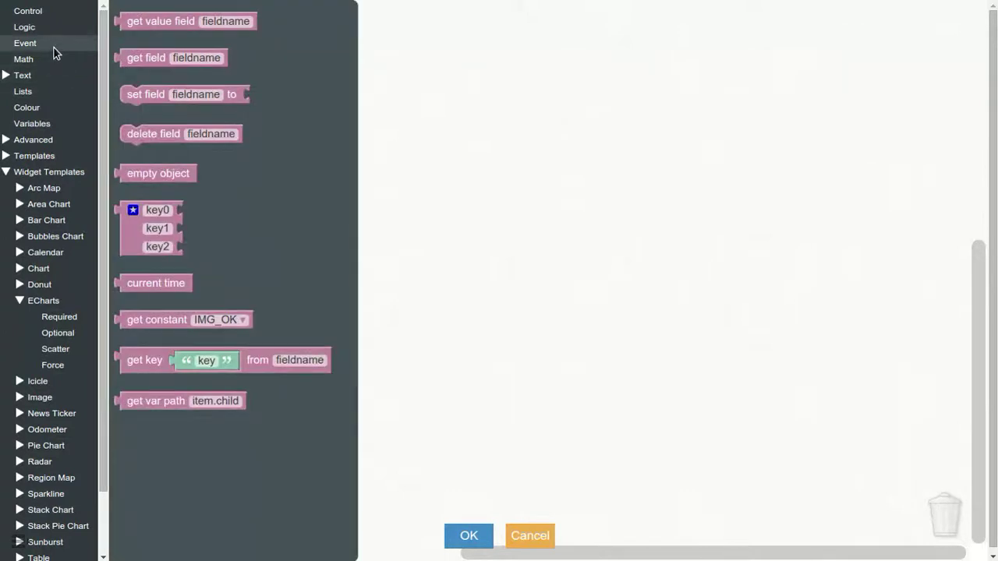
click(46, 76)
drag(137, 19, 261, 71)
Set the label field to user.lang, save the adapter, and return to the dashboard.
click(343, 59)
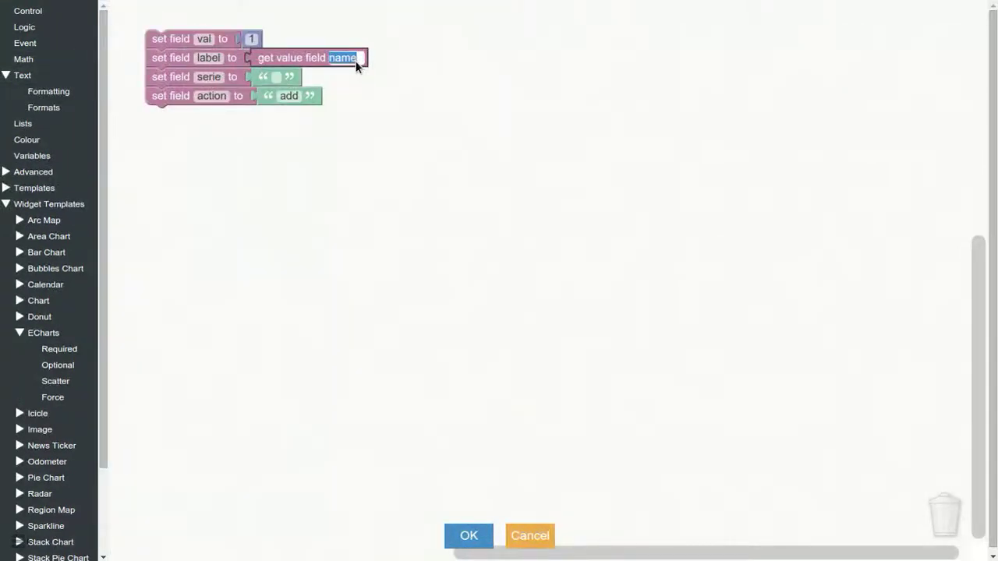
text(user-n)
text(ang)
key(Return)
key(BackSpace)
text(.)
click(369, 29)
click(461, 539)
click(507, 543)
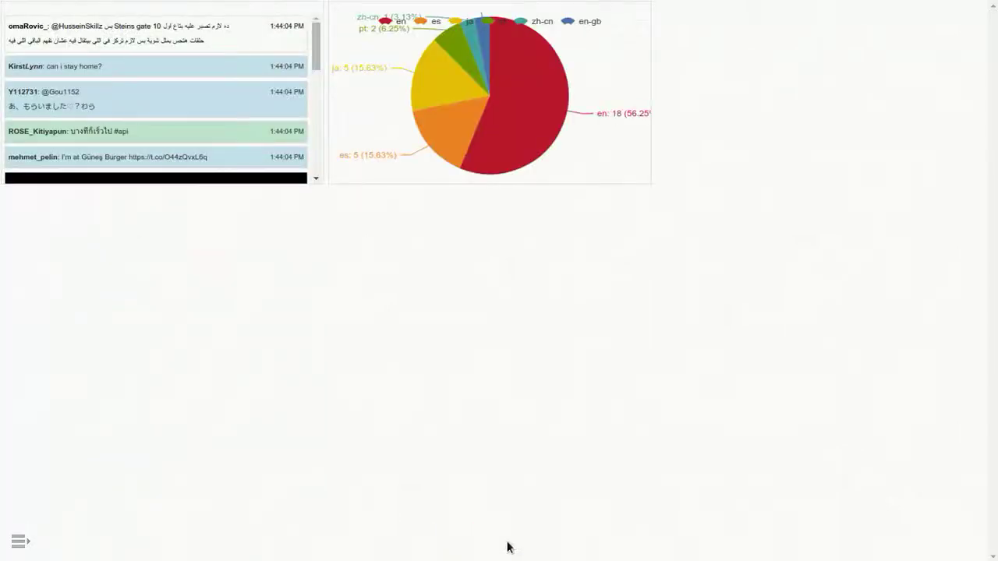
Apply the two-column layout to the Tweets dashboard, then go back to Design.
click(19, 543)
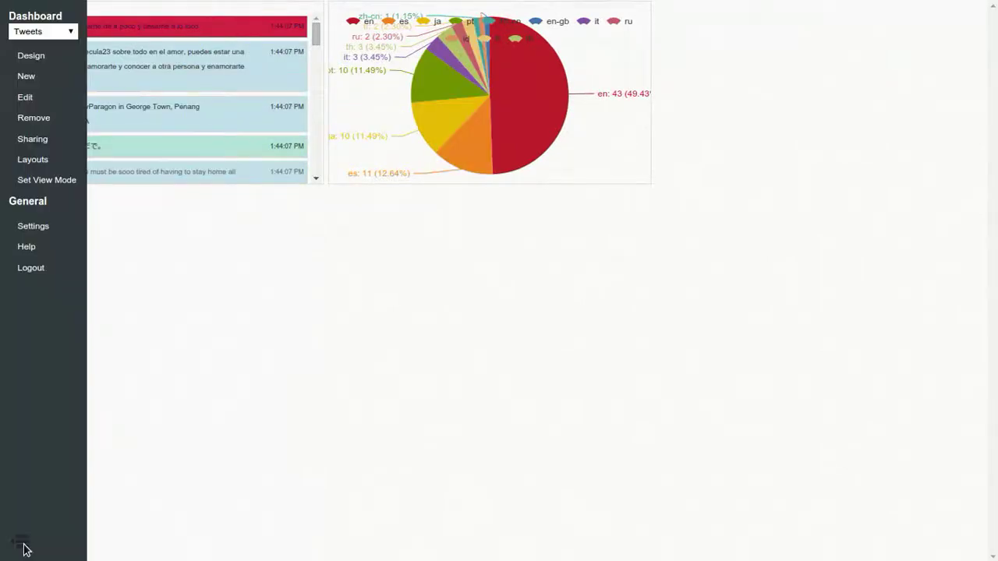
click(34, 161)
click(371, 222)
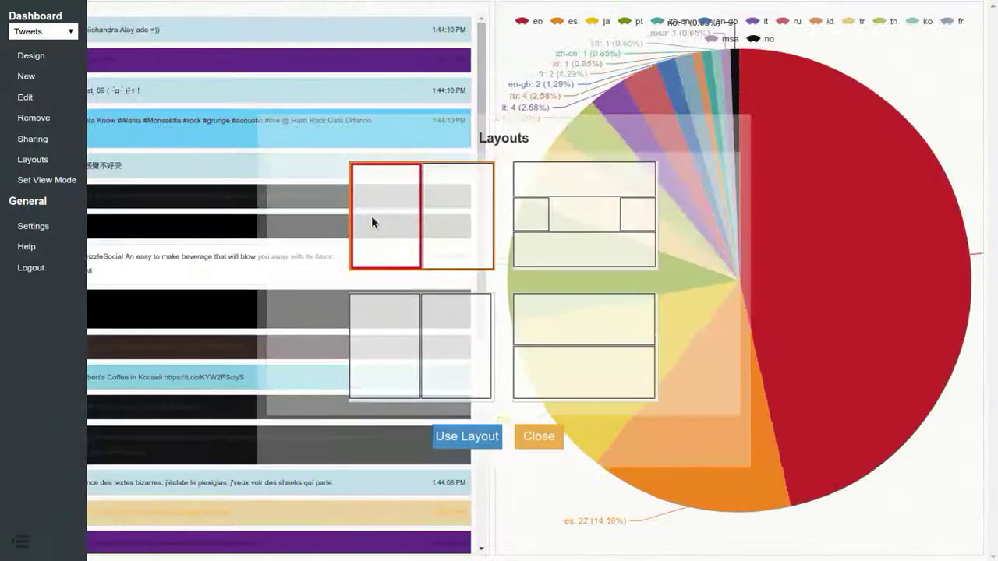
click(468, 437)
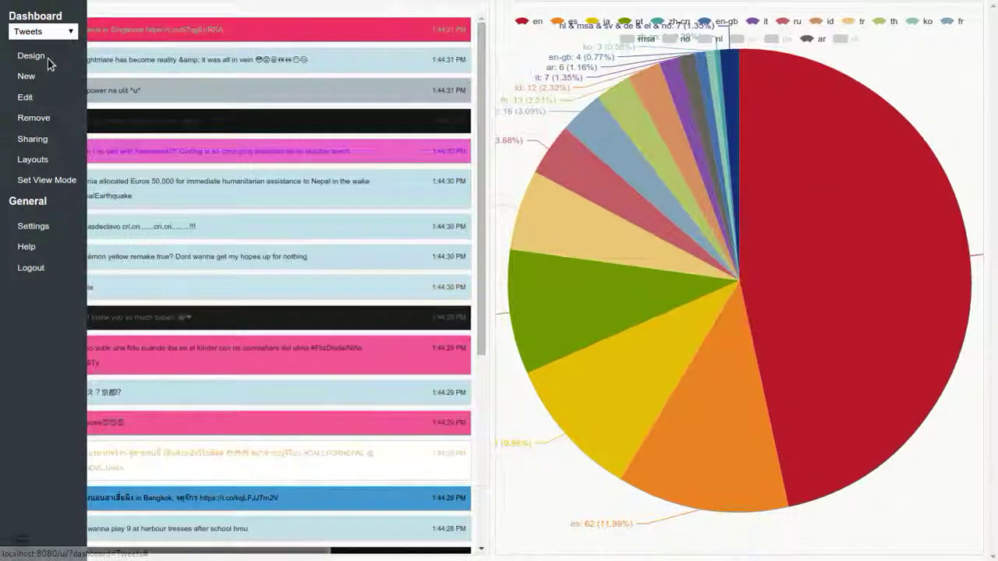
click(39, 57)
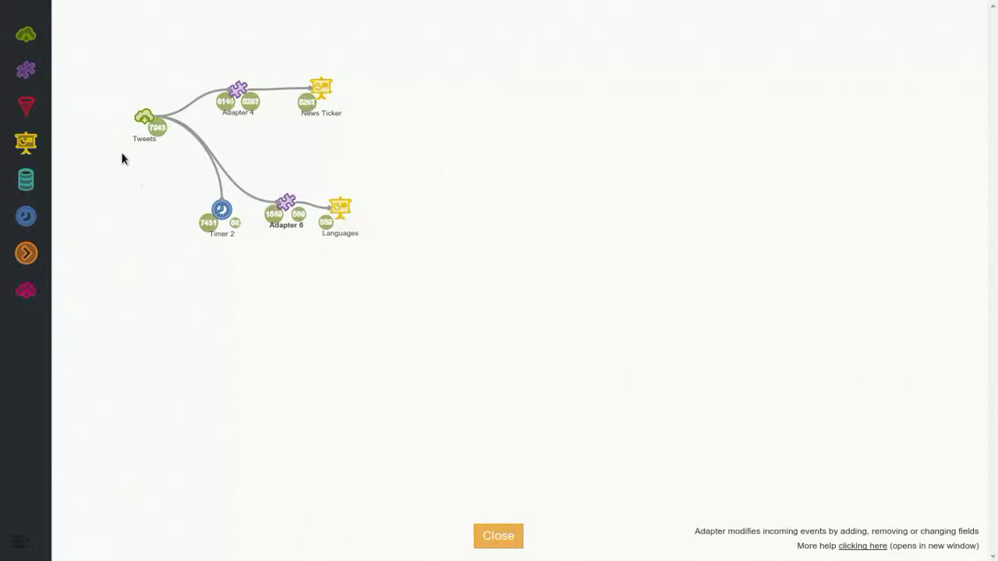
click(236, 226)
scroll(335, 270, down, 5)
scroll(336, 270, down, 15)
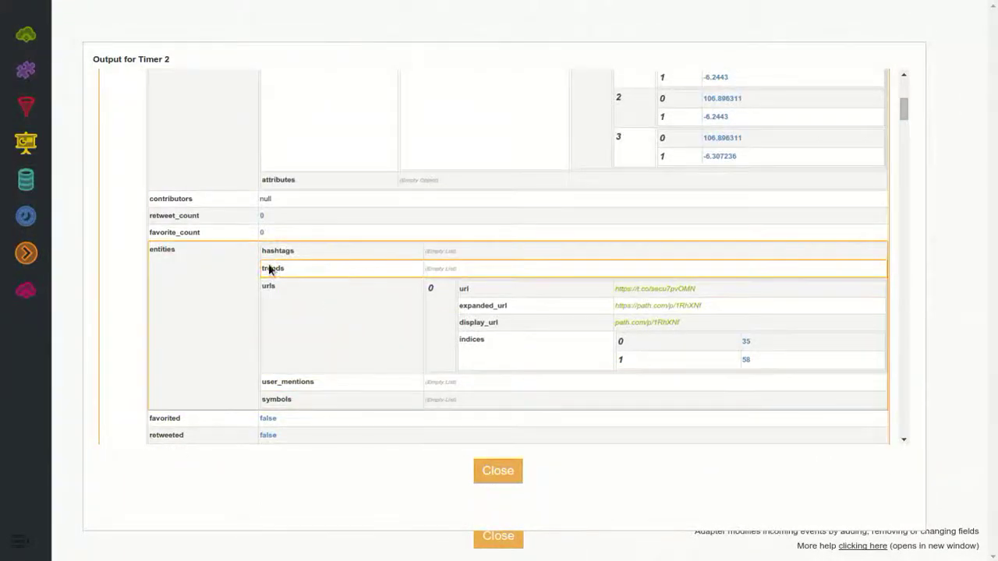
scroll(234, 262, up, 3)
scroll(198, 260, up, 3)
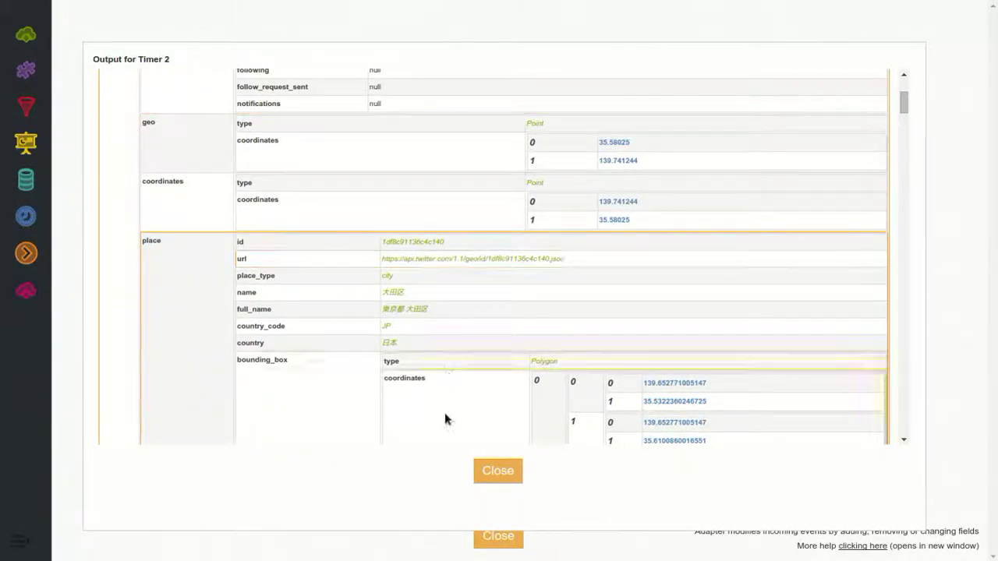
click(494, 472)
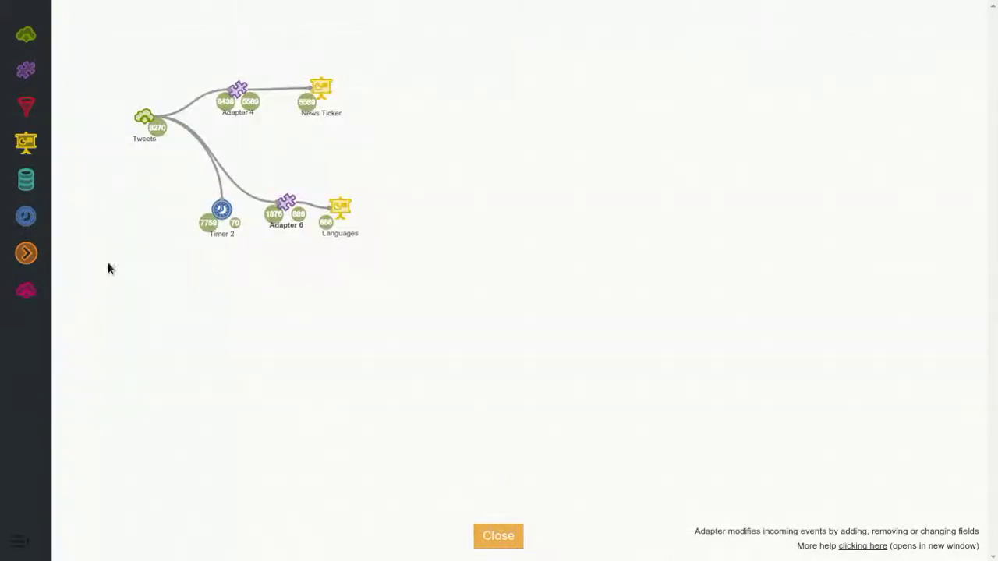
Add a new data view configured as an Echarts - Bar chart.
drag(42, 148, 346, 301)
click(315, 268)
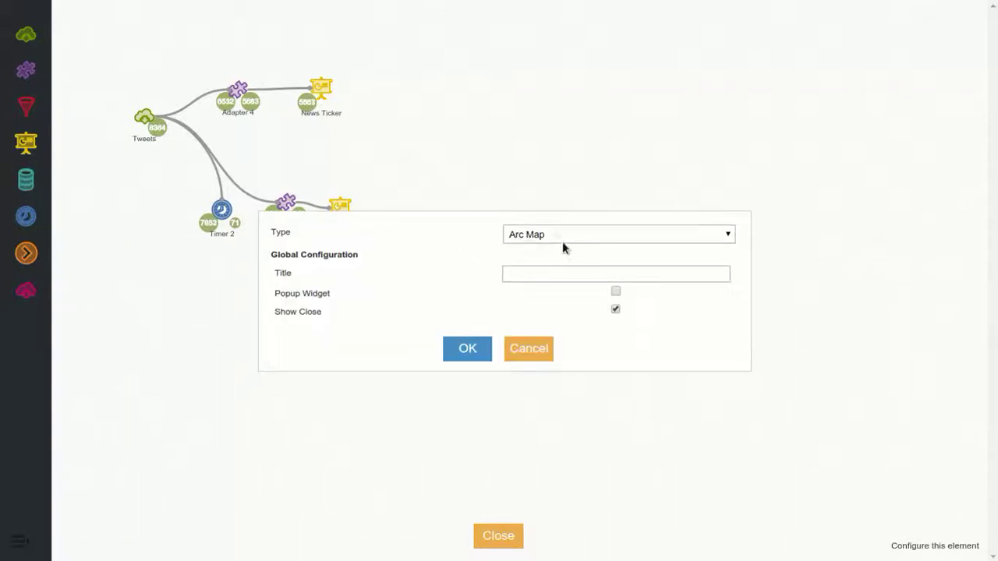
click(566, 239)
click(607, 399)
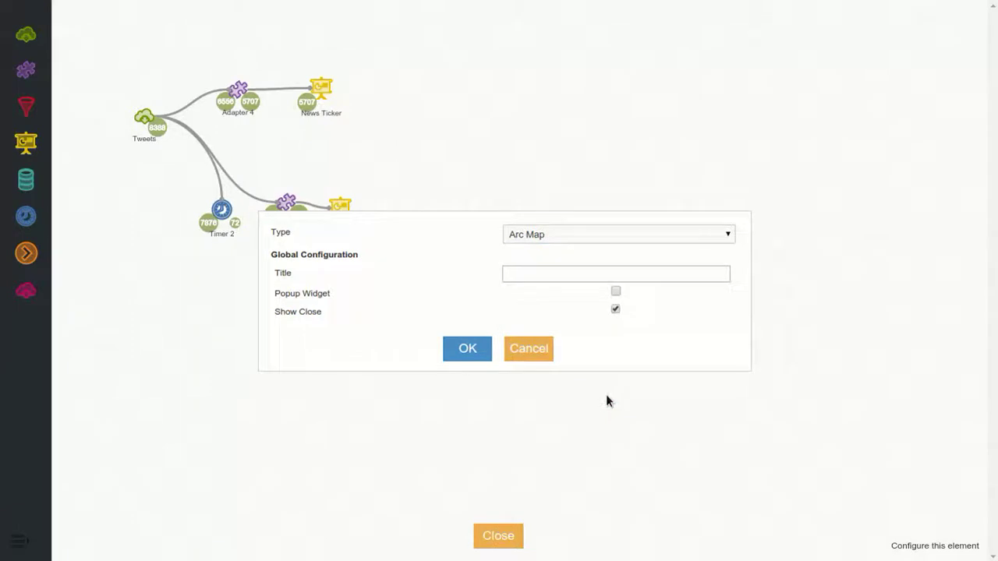
click(465, 351)
click(470, 386)
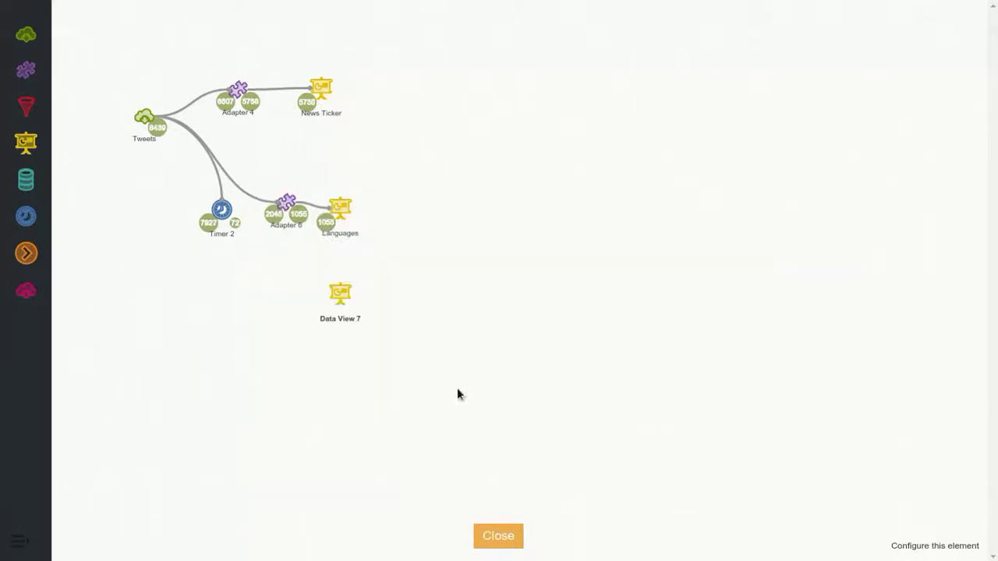
Rename Data View 7 to 'Geo vs No Geo'.
double_click(347, 326)
key(ctrl+a)
text(Geo vis)
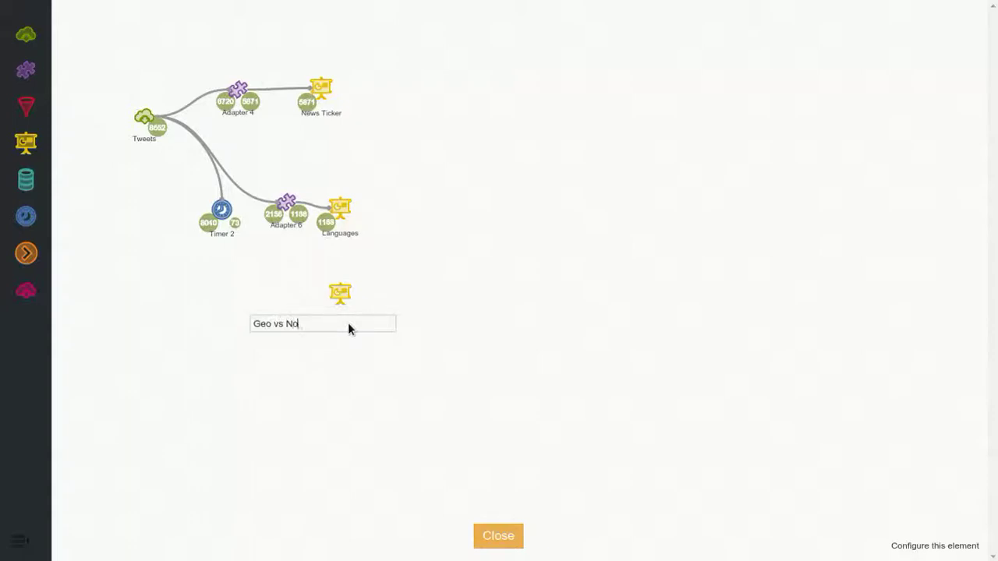
text( No Geo)
key(Return)
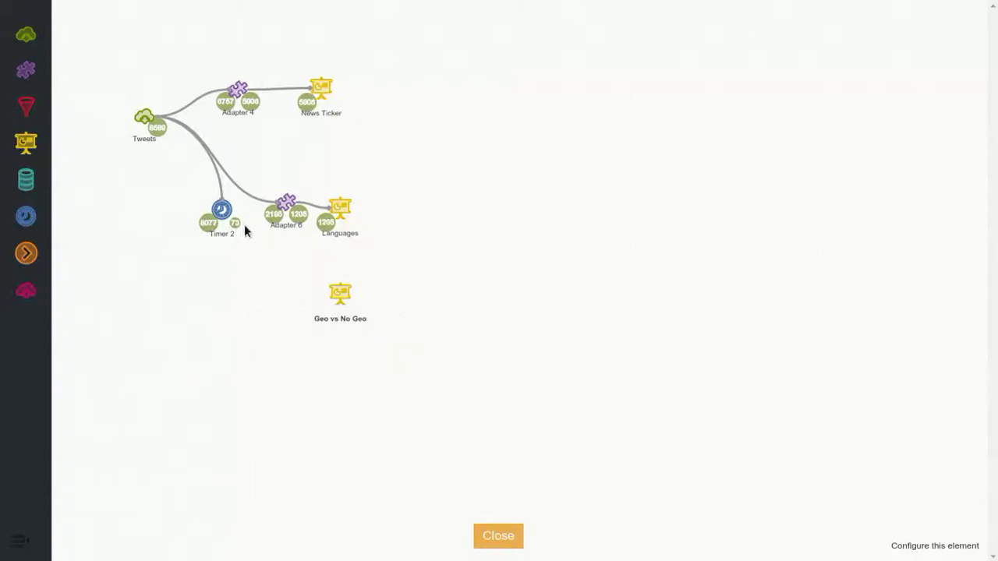
Add Adapter 8 feeding Geo vs No Geo and open its configuration editor.
drag(247, 274, 345, 298)
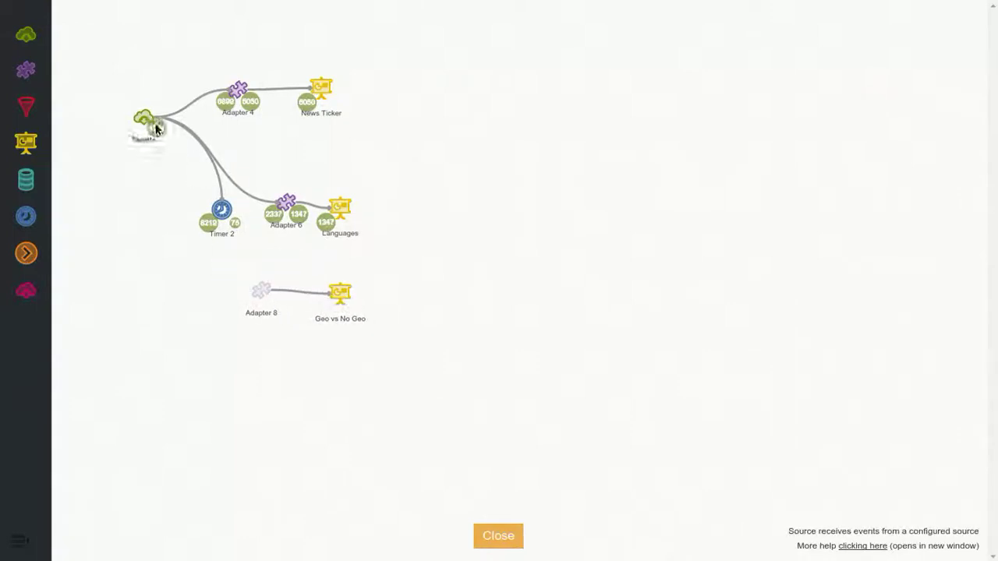
click(271, 303)
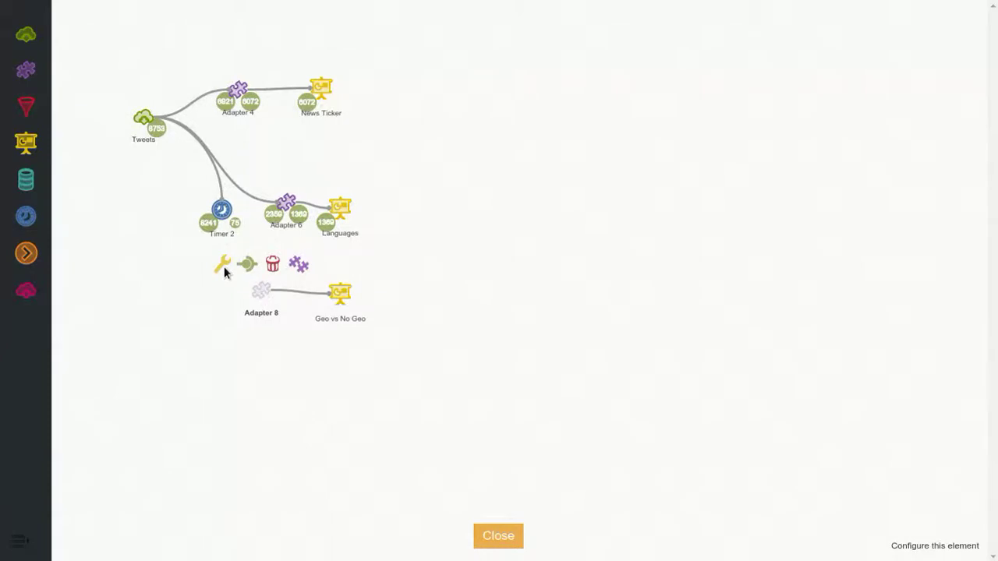
click(224, 268)
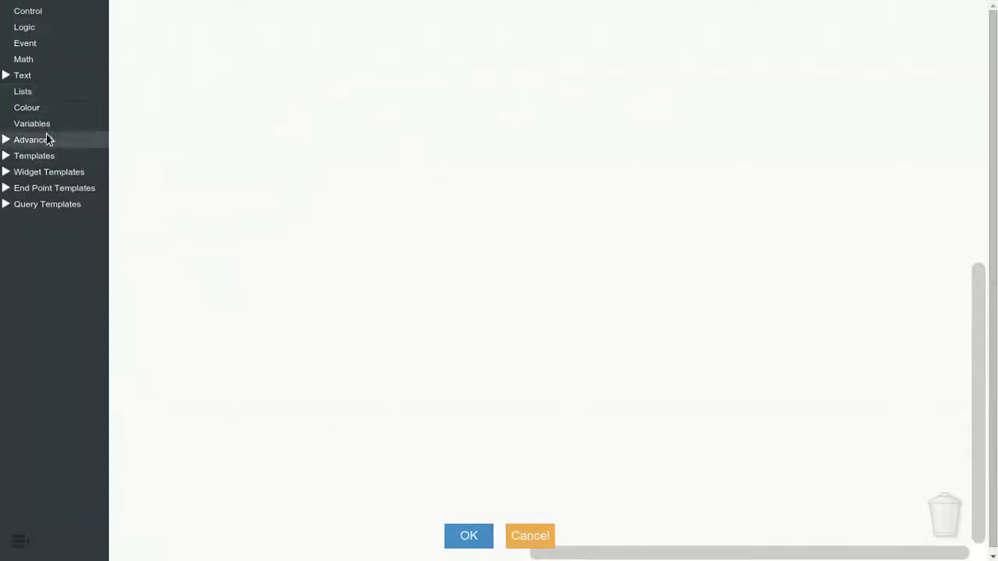
Add the ECharts required val, label, serie stack plus the action add block.
click(42, 159)
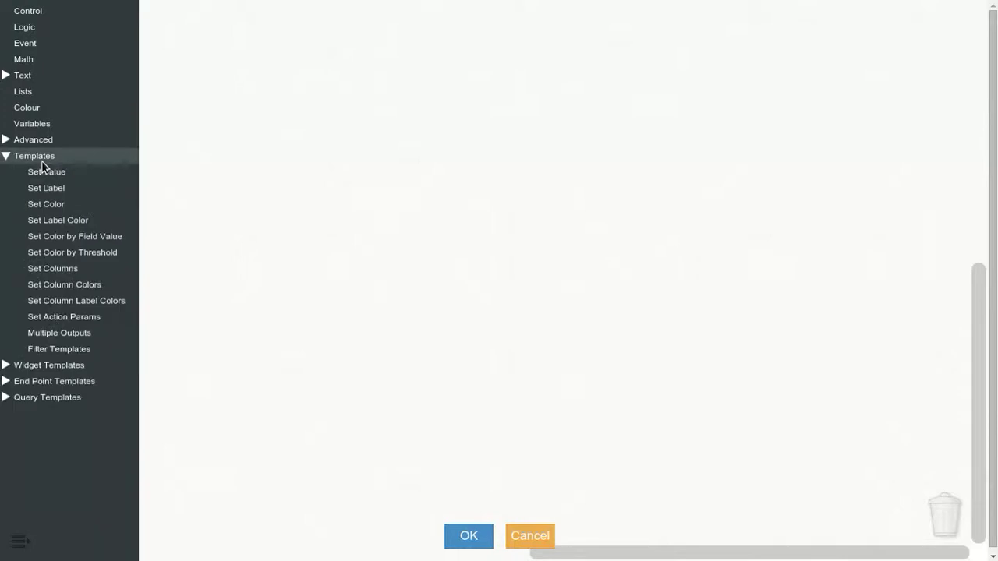
click(40, 373)
scroll(60, 399, down, 3)
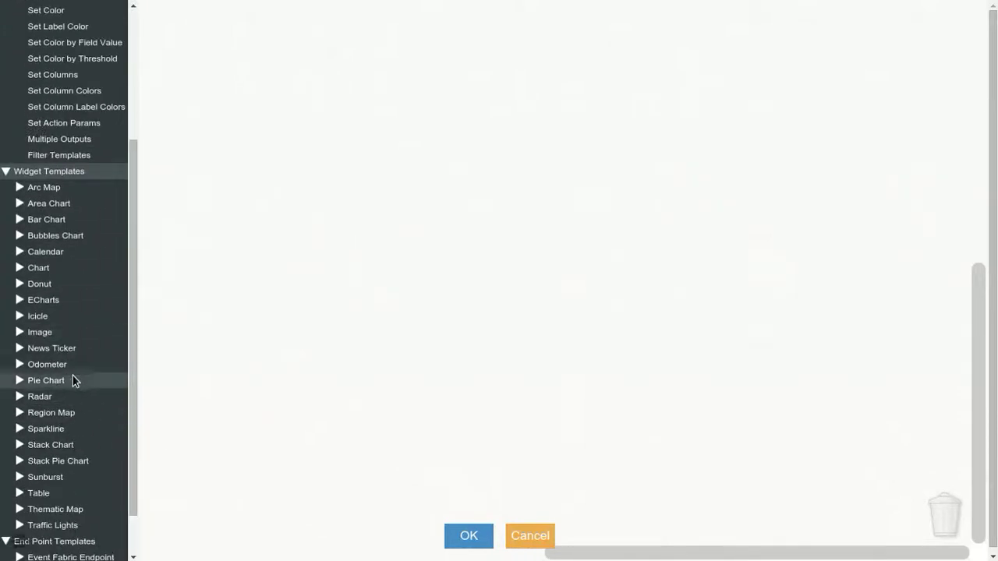
click(37, 300)
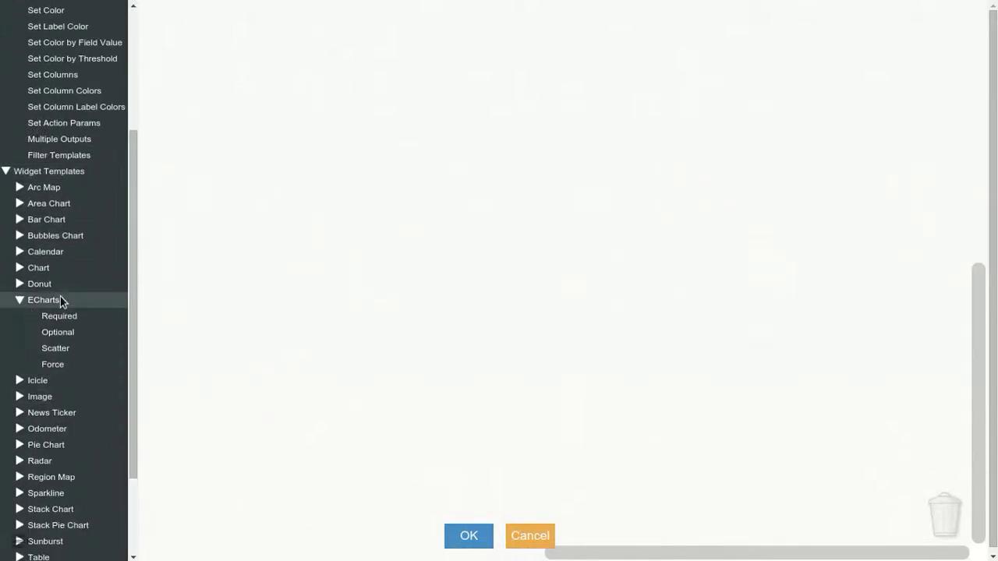
click(66, 319)
drag(174, 54, 179, 33)
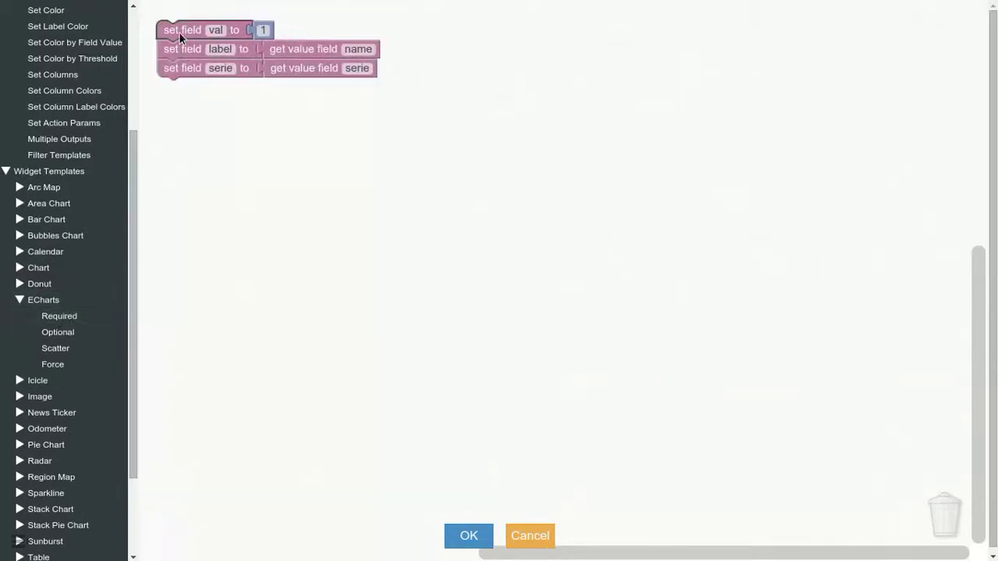
click(78, 334)
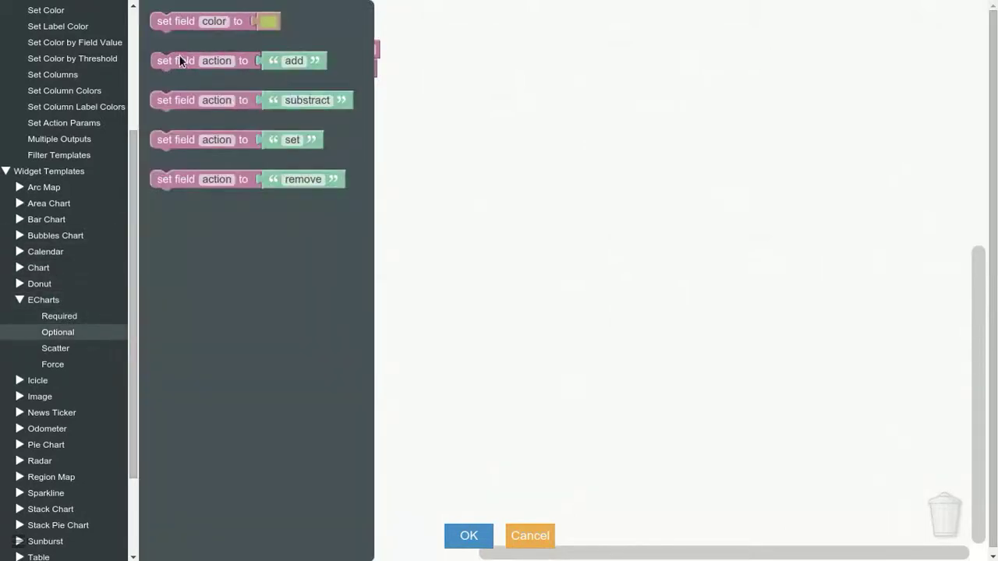
drag(185, 69, 179, 102)
Replace serie's field lookup with an empty text value.
click(303, 51)
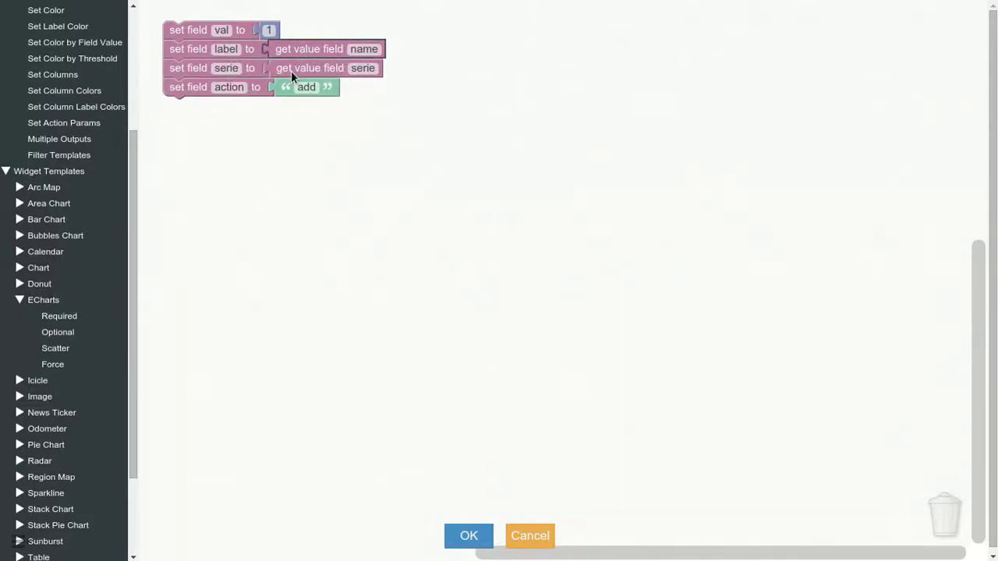
click(291, 71)
key(Delete)
click(283, 93)
key(ctrl+c)
key(ctrl+v)
drag(328, 123, 288, 73)
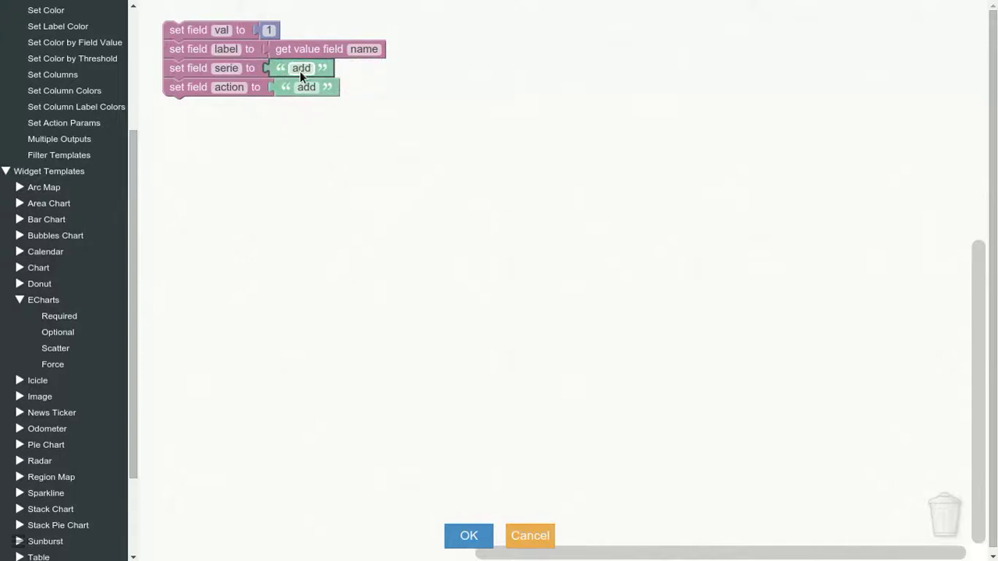
key(BackSpace)
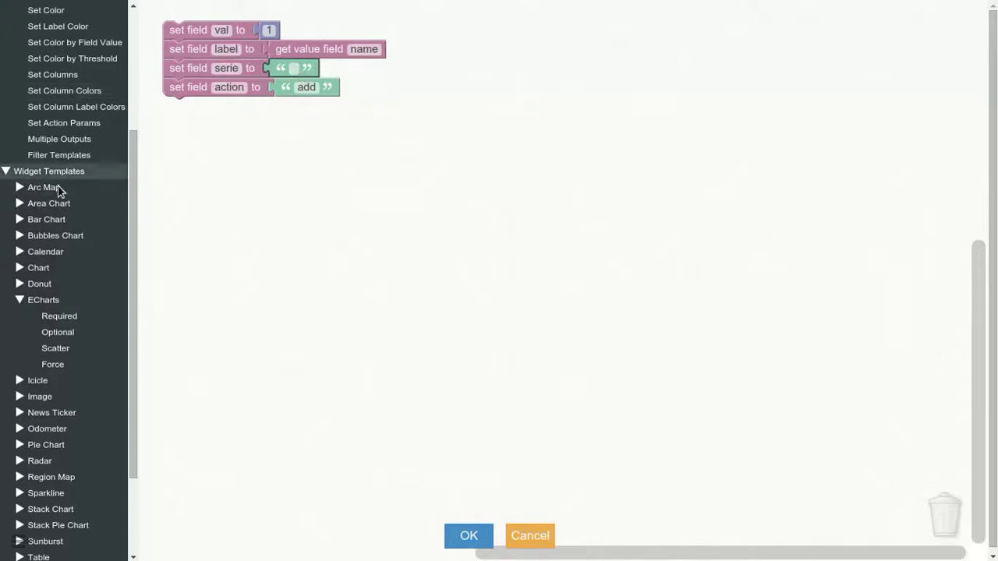
scroll(58, 186, up, 5)
click(51, 31)
Add an if block whose condition compares the geo field's value.
drag(161, 22, 188, 107)
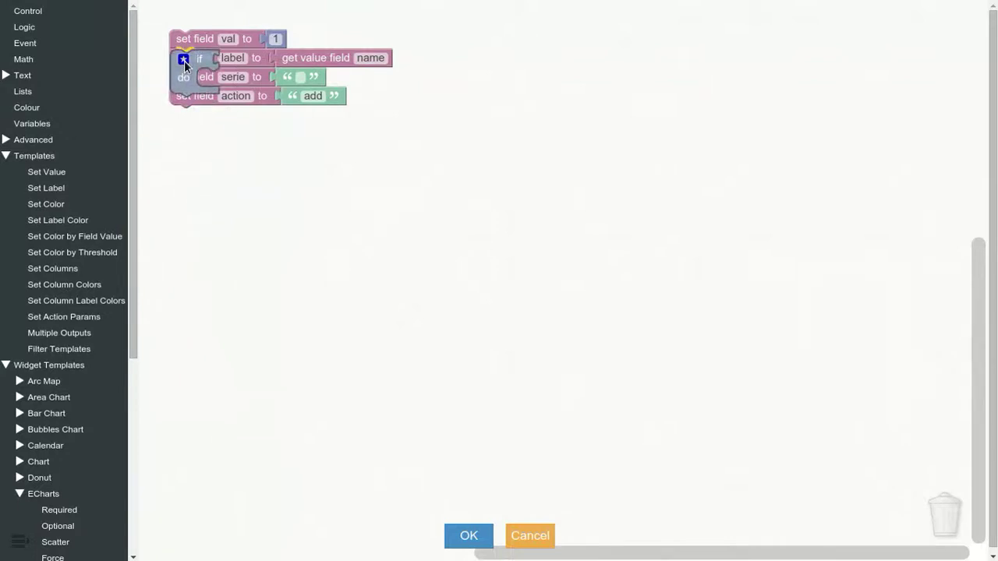
click(184, 60)
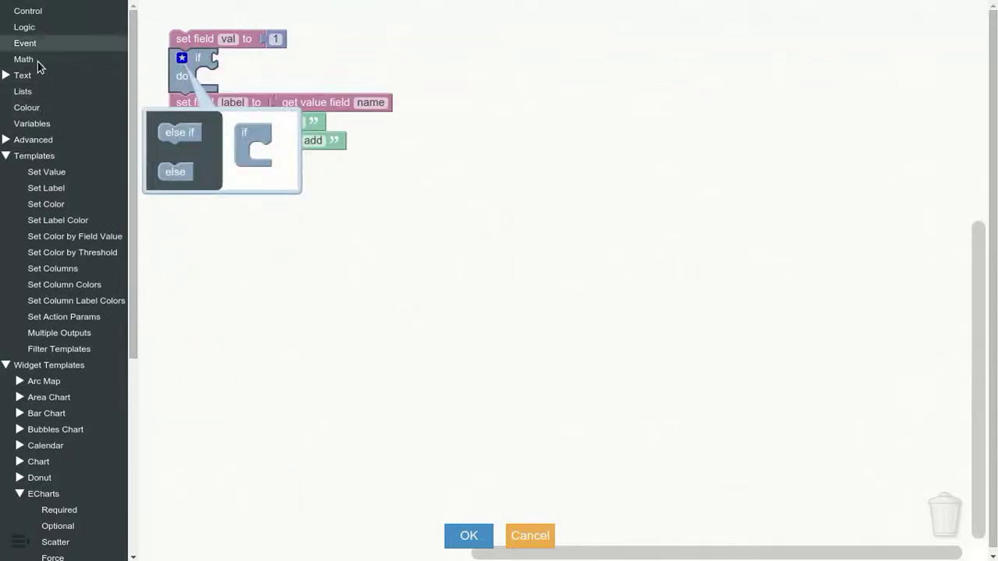
click(44, 29)
drag(178, 90, 273, 69)
key(ctrl+c)
key(ctrl+v)
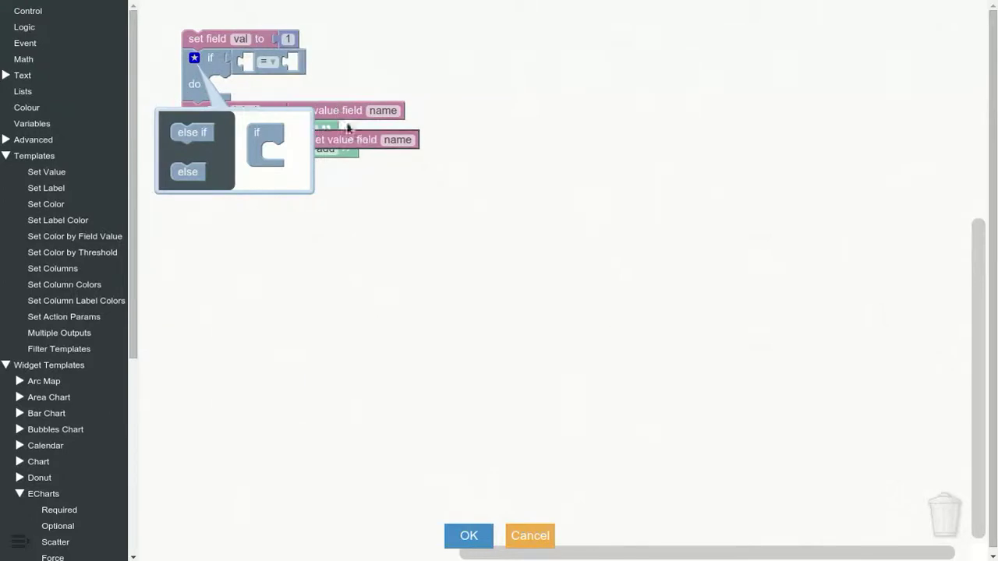
drag(360, 141, 304, 61)
click(339, 62)
text(geo)
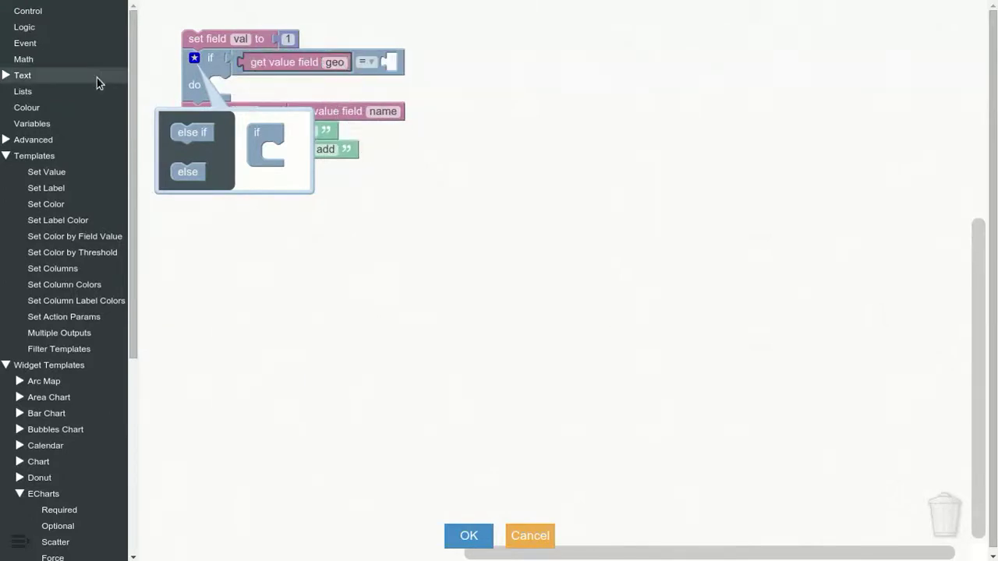
Compare geo against null, add an else branch, and move the label assignment into do.
click(45, 26)
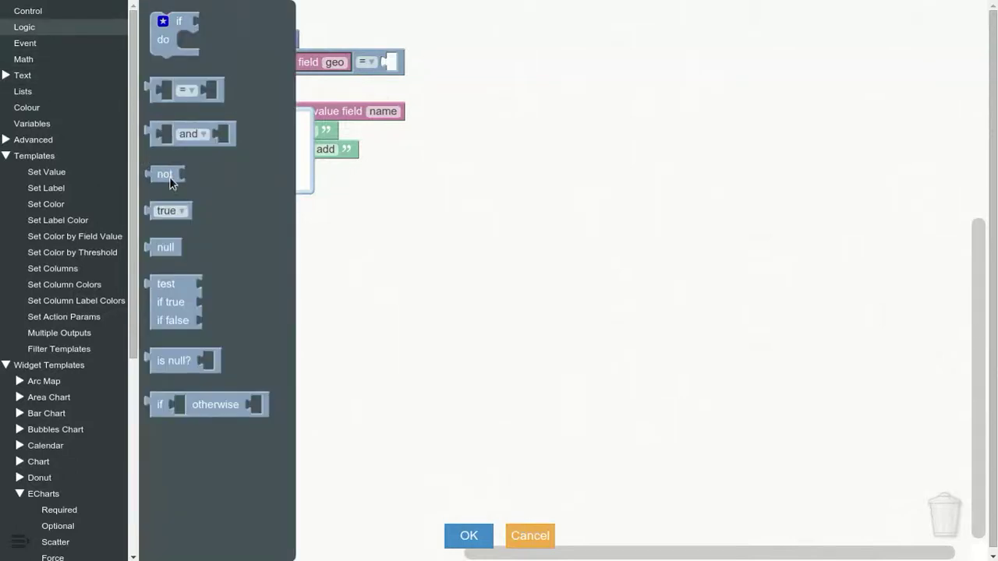
drag(161, 248, 401, 59)
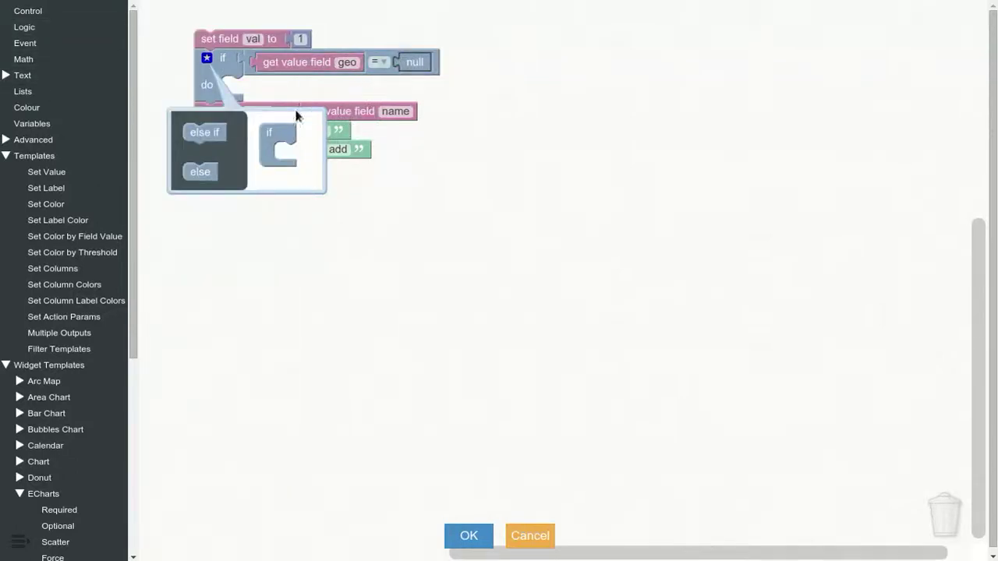
drag(201, 171, 287, 146)
click(206, 58)
mouse_move(221, 136)
mouse_down()
mouse_move(239, 94)
mouse_move(258, 88)
mouse_move(226, 144)
mouse_up()
Set the do-branch label to the text 'No Location'.
click(395, 92)
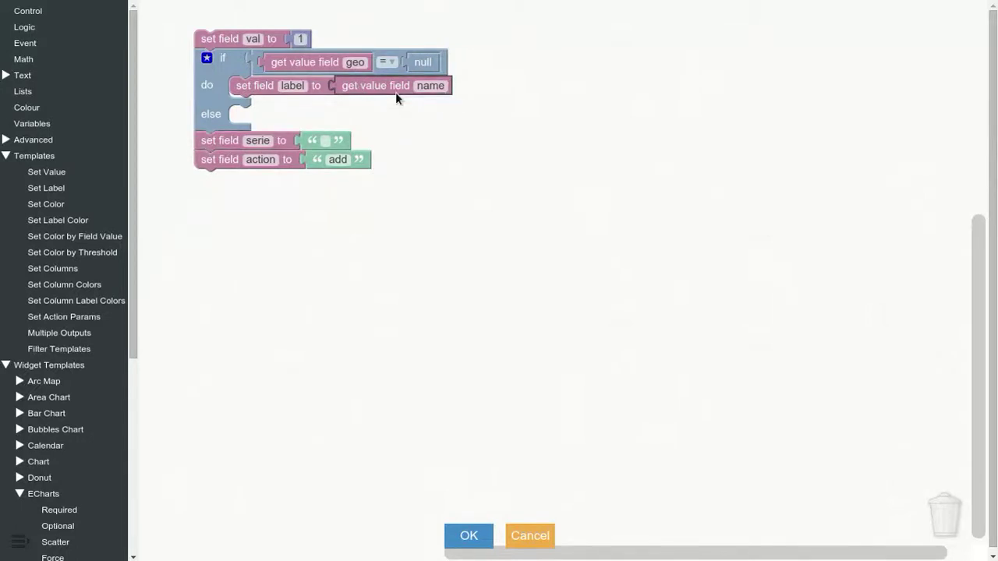
key(Delete)
click(48, 75)
drag(161, 24, 379, 101)
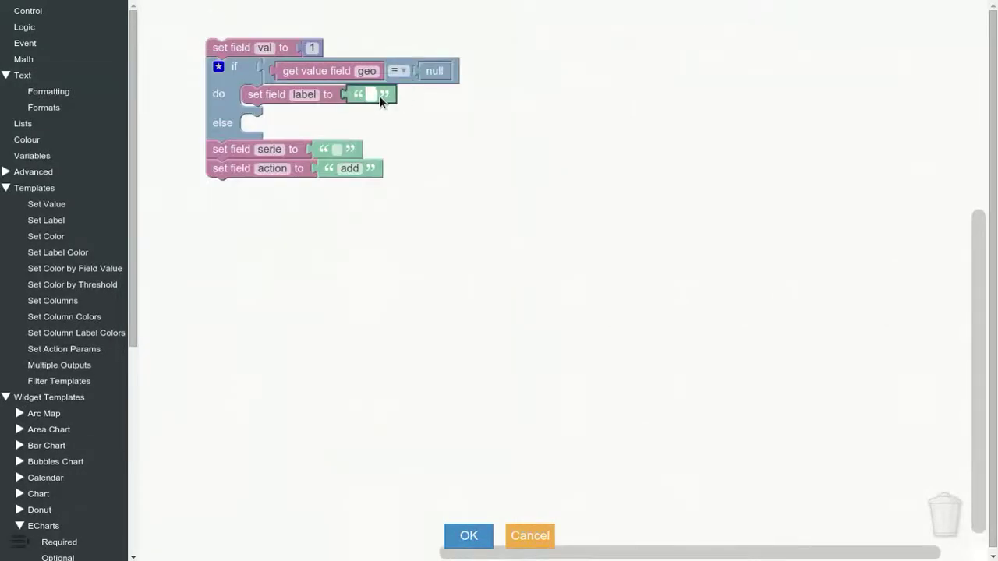
text(No Location")
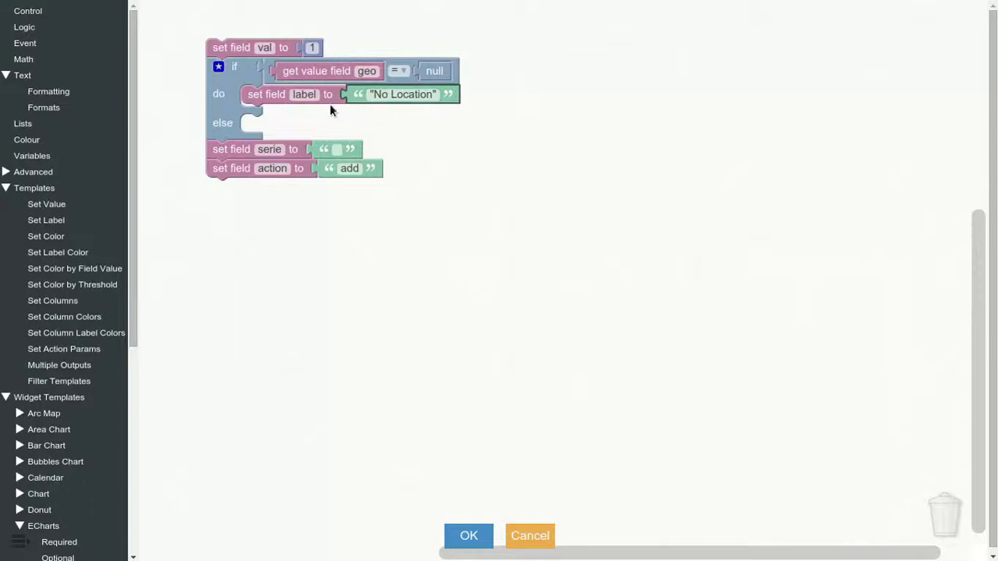
Duplicate the label assignment into else with the text 'Location'.
click(278, 96)
key(ctrl+c)
key(ctrl+v)
drag(288, 125, 307, 134)
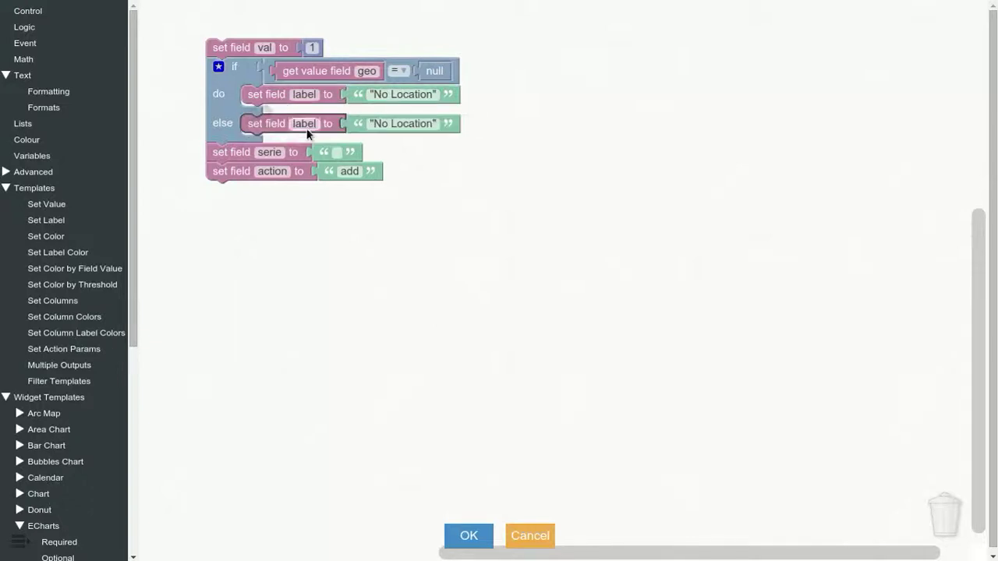
click(390, 127)
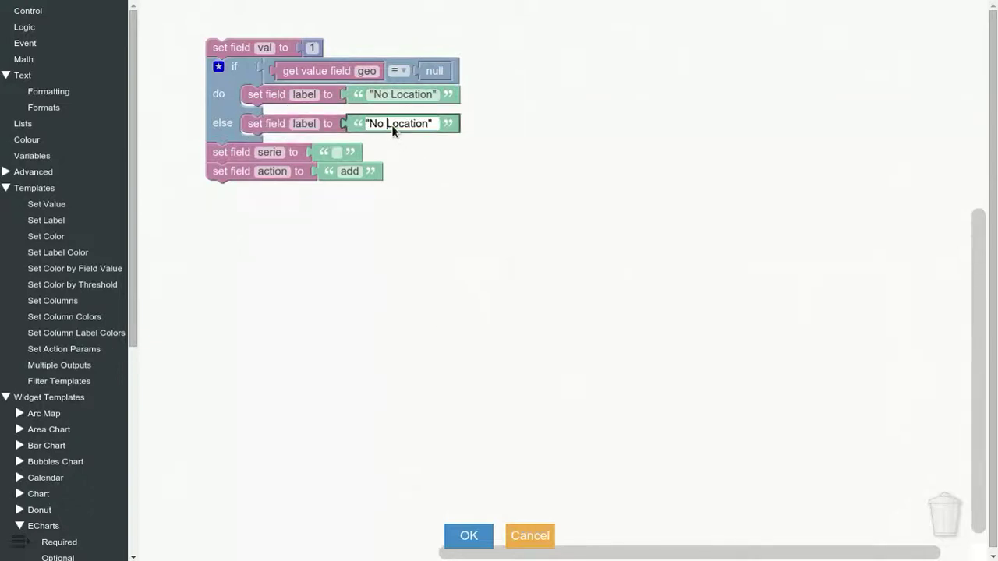
drag(382, 128, 365, 125)
key(BackSpace)
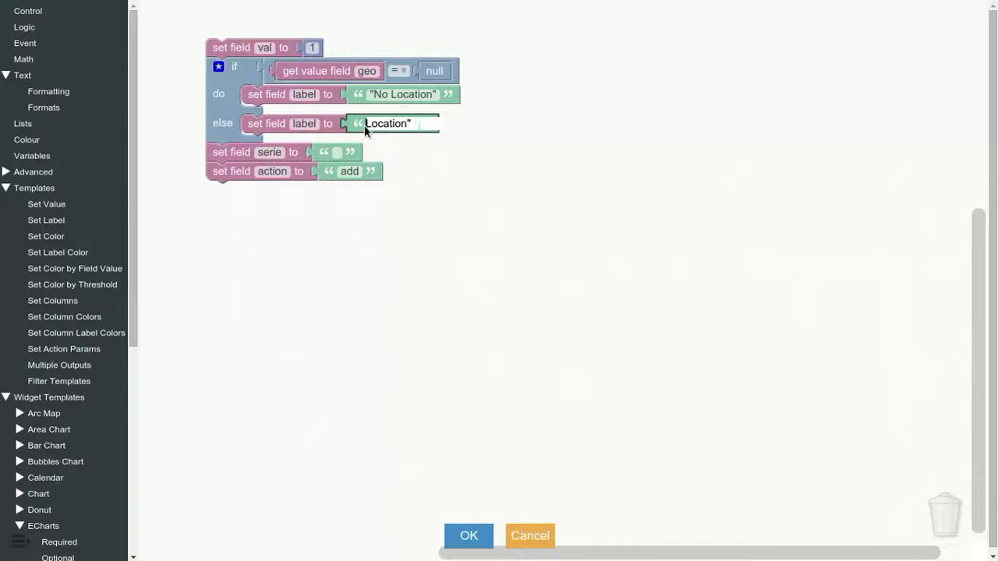
click(415, 122)
key(BackSpace)
Remove the stray quote from 'No Location' and save the adapter.
click(434, 97)
key(BackSpace)
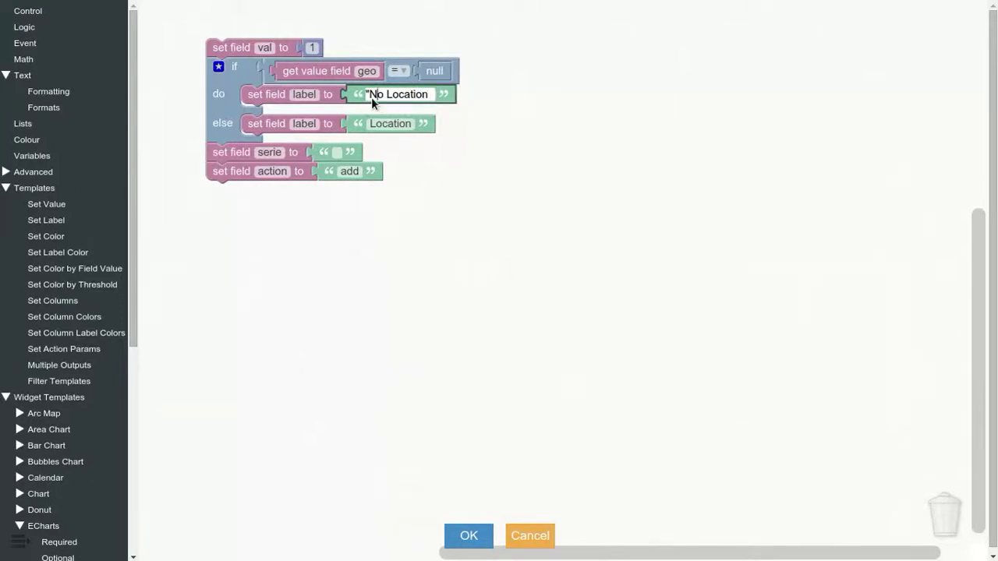
click(474, 215)
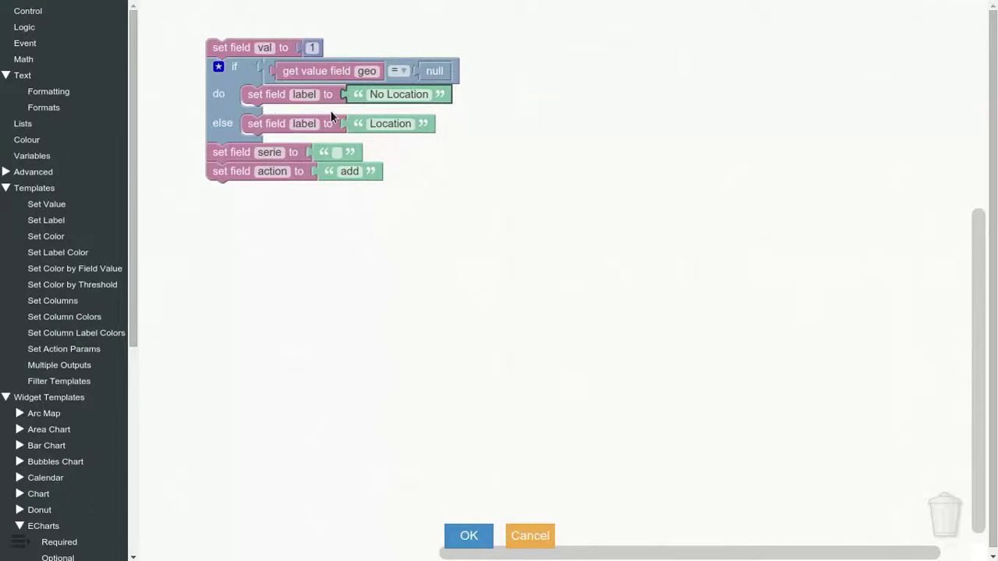
click(470, 535)
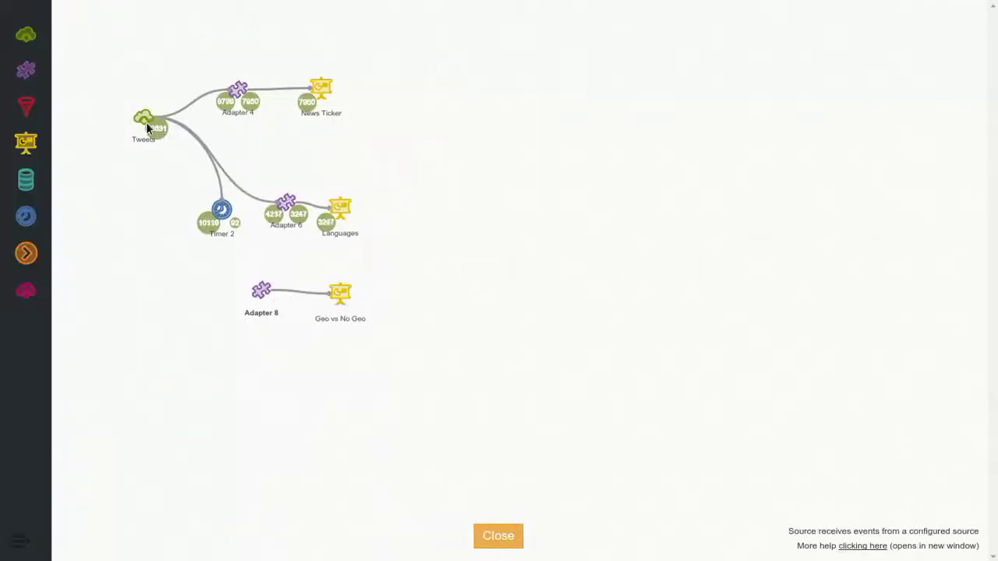
Connect Tweets to Adapter 8, move Timer 2 aside, and view the dashboard.
drag(138, 102, 264, 293)
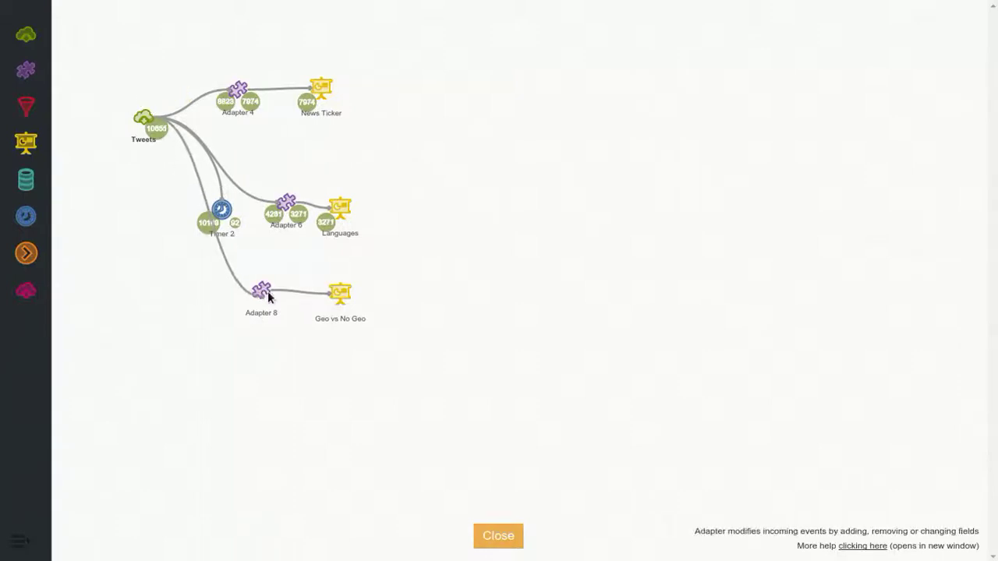
drag(222, 210, 126, 274)
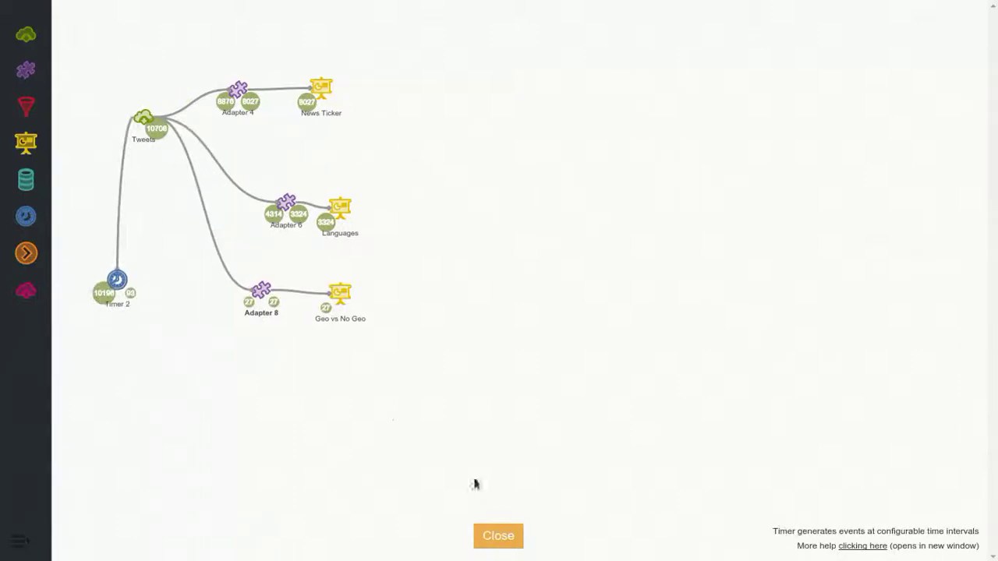
click(503, 536)
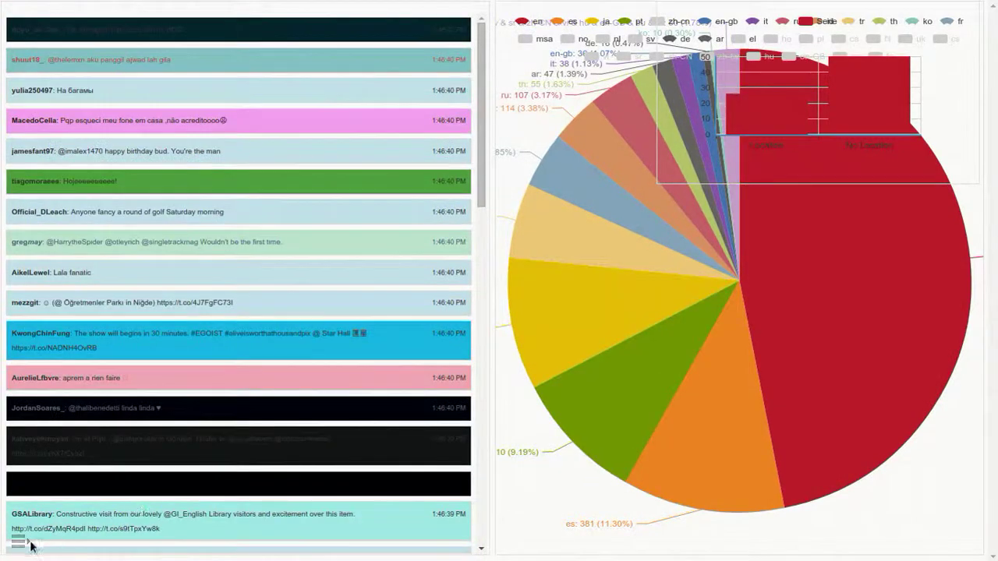
Check the dashboard layouts from the side menu, then switch back to the flow design.
click(17, 540)
click(31, 159)
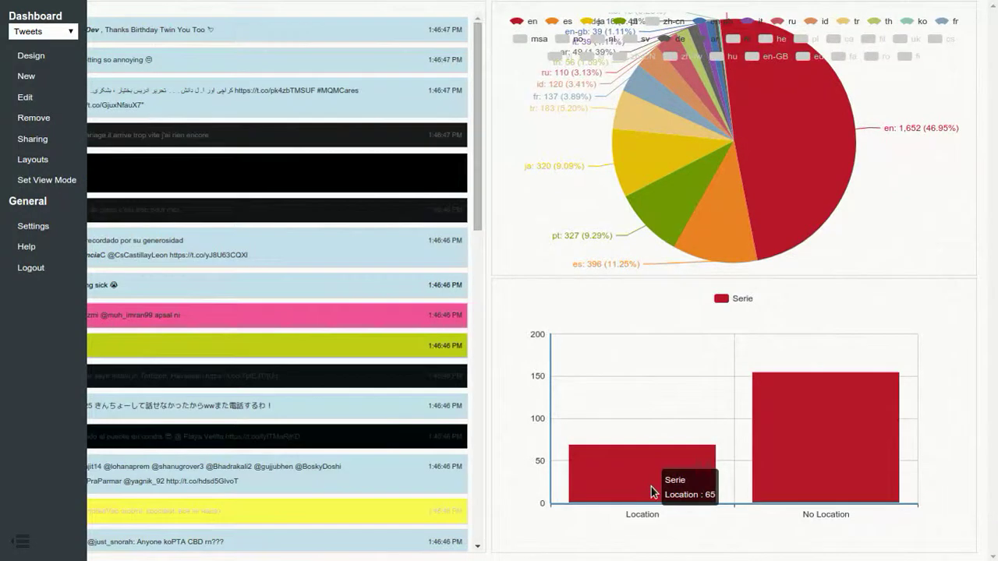
mouse_move(783, 448)
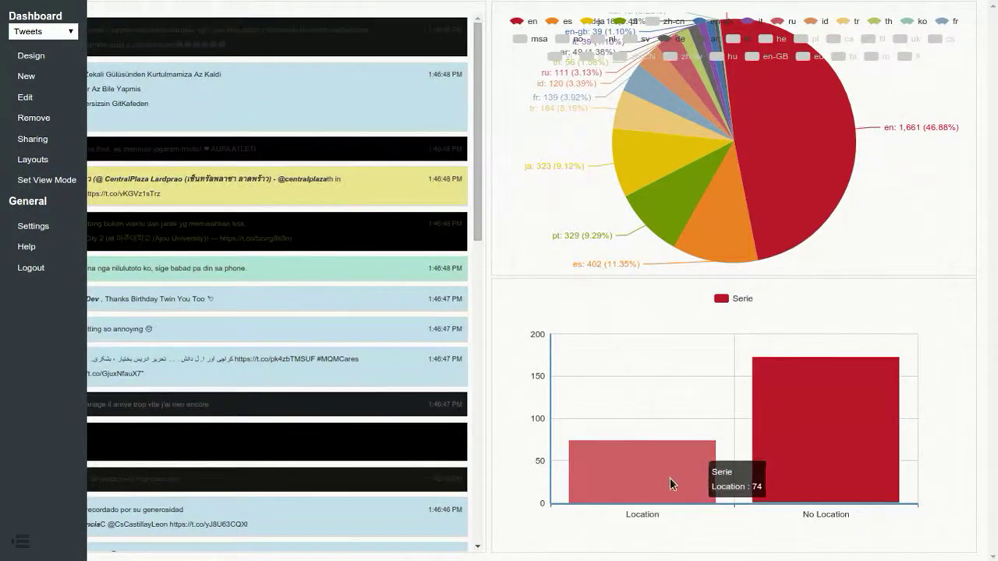
click(25, 59)
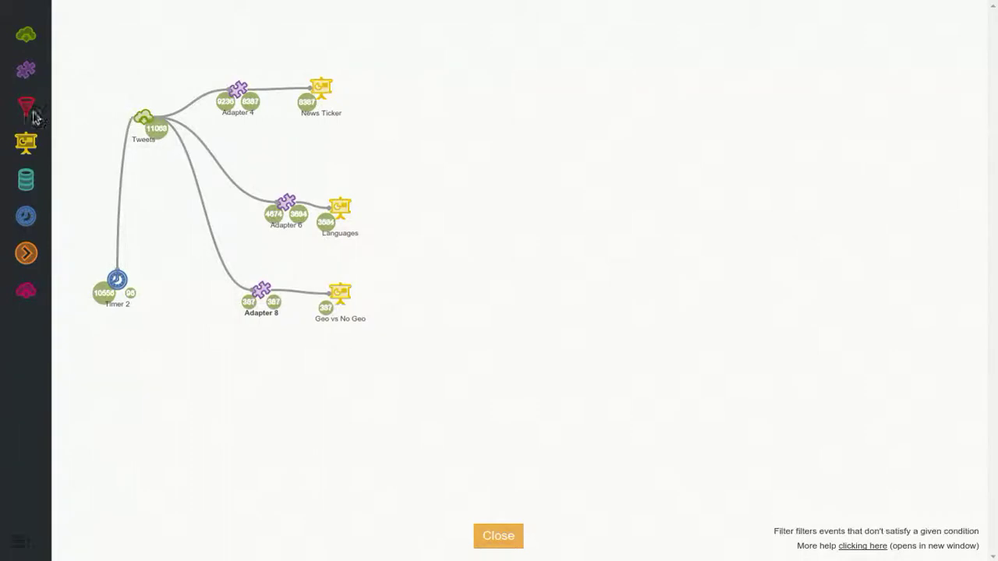
Add a new data view above News Ticker with its widget type set to Region Map.
drag(28, 142, 325, 47)
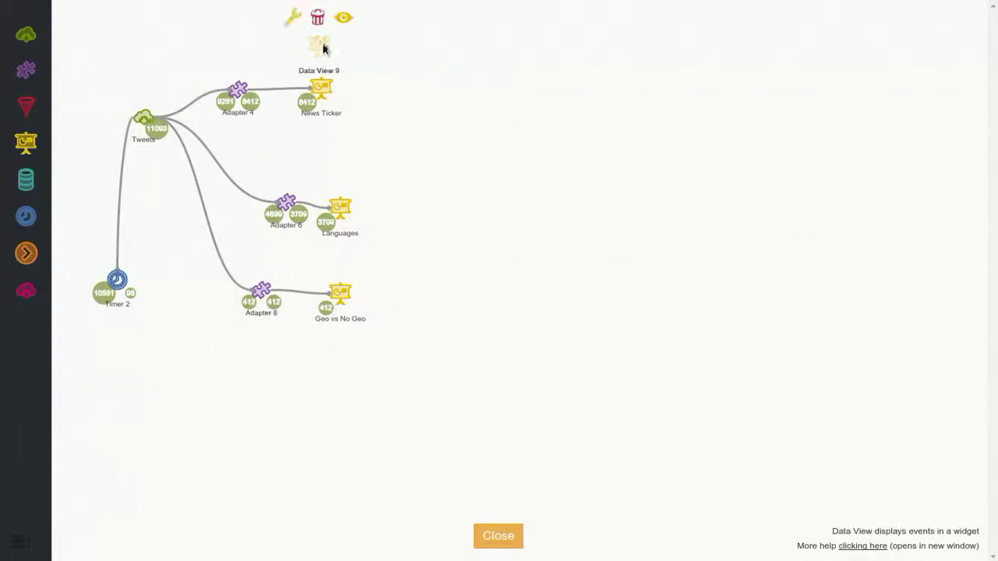
click(296, 27)
click(633, 242)
scroll(655, 376, down, 8)
click(587, 394)
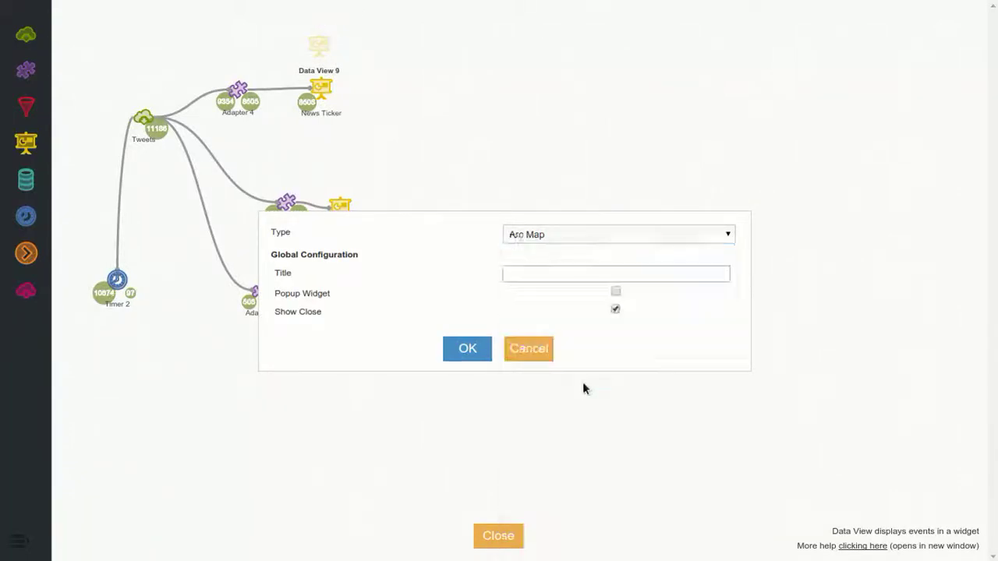
click(478, 358)
click(489, 366)
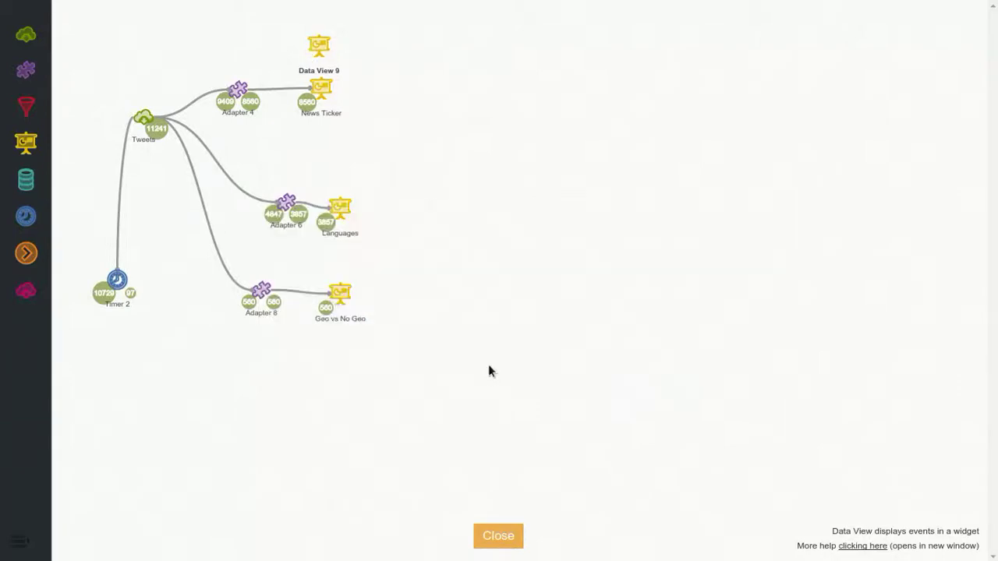
Add Adapter 10 beside it, rename Data View 9 to 'Map', and open the adapter's blocks.
drag(40, 78, 331, 62)
double_click(335, 72)
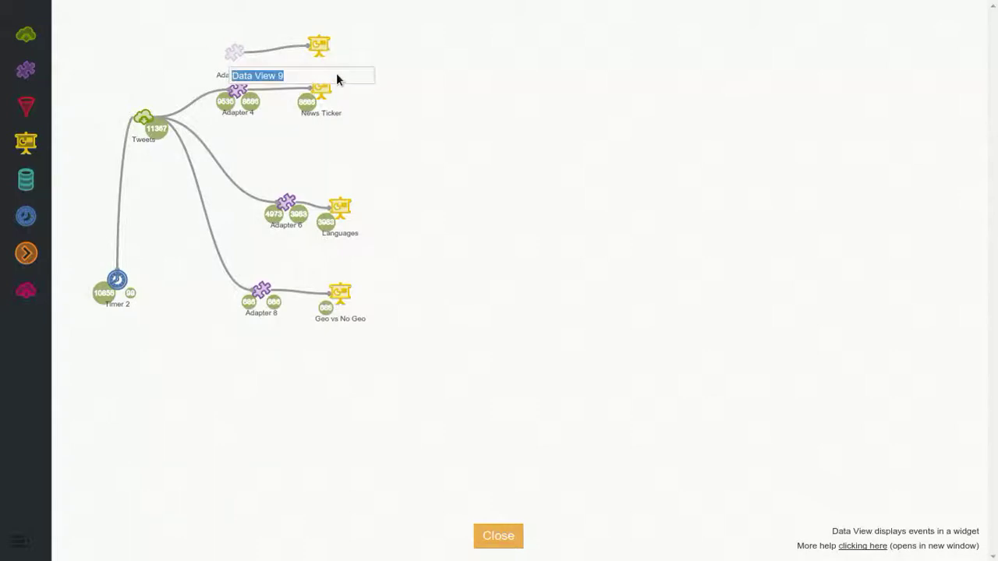
text(Map)
key(Return)
mouse_move(230, 49)
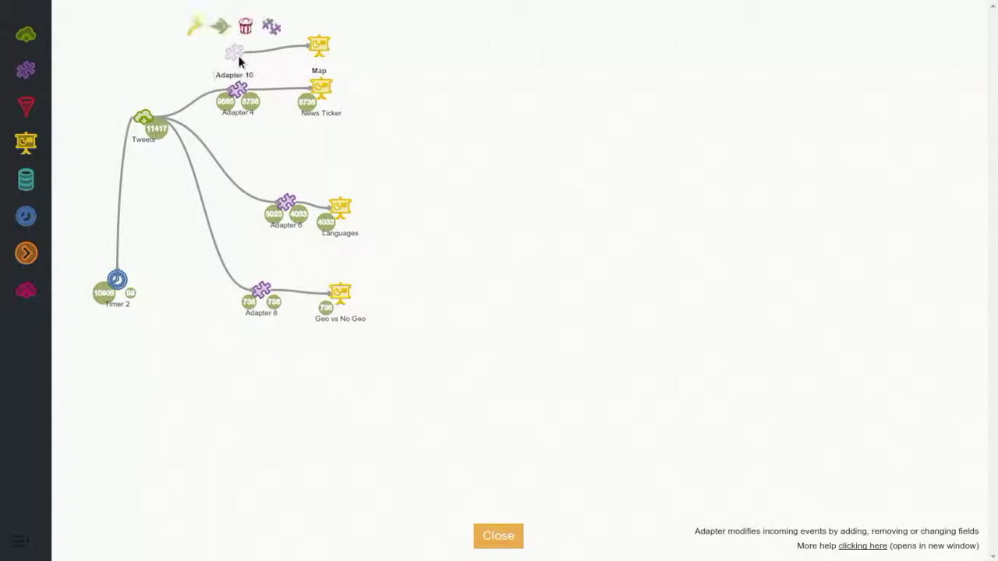
click(199, 36)
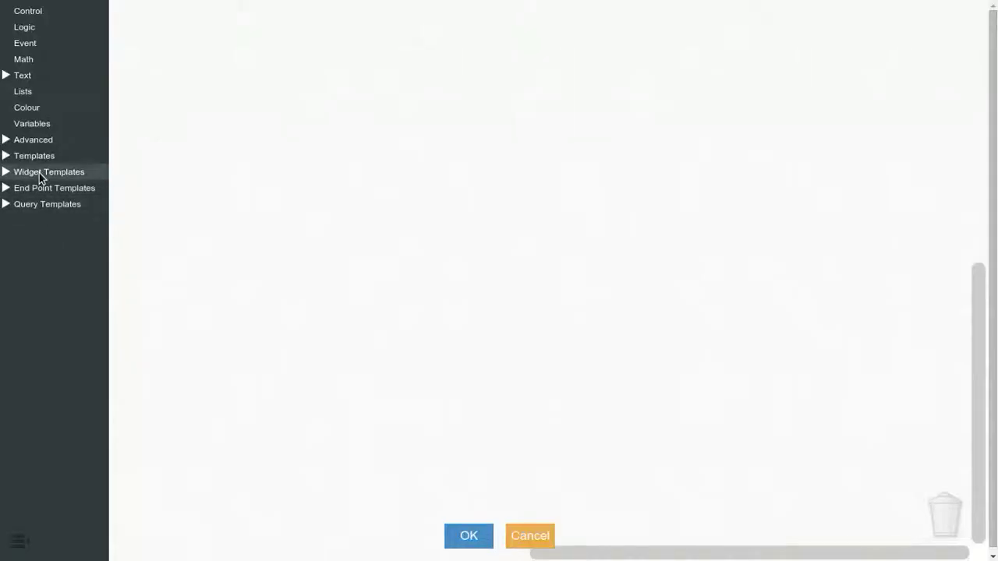
Add Region Map set-field blocks for val, label and action add, with number 1 in val.
click(39, 173)
click(55, 414)
click(59, 429)
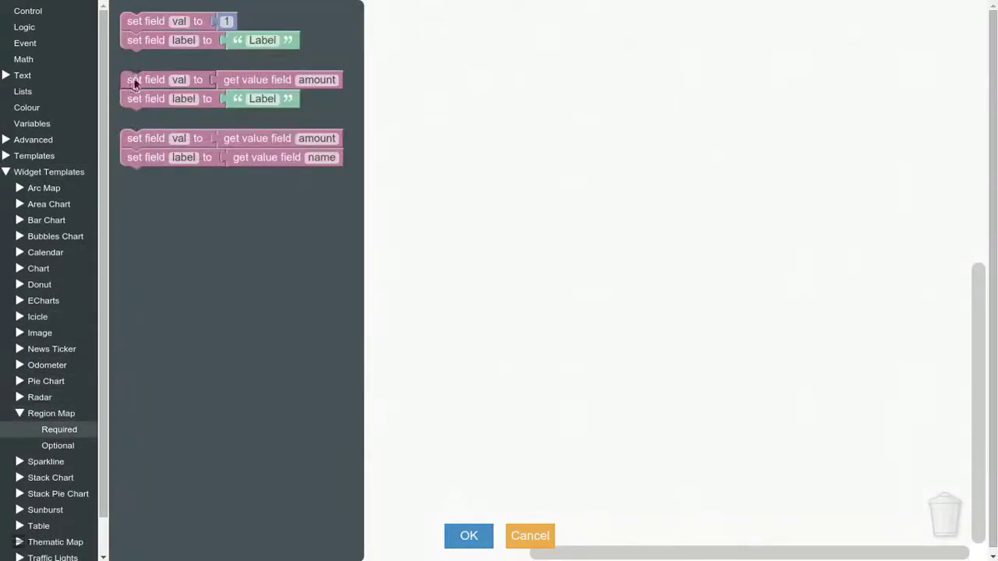
drag(153, 141, 160, 141)
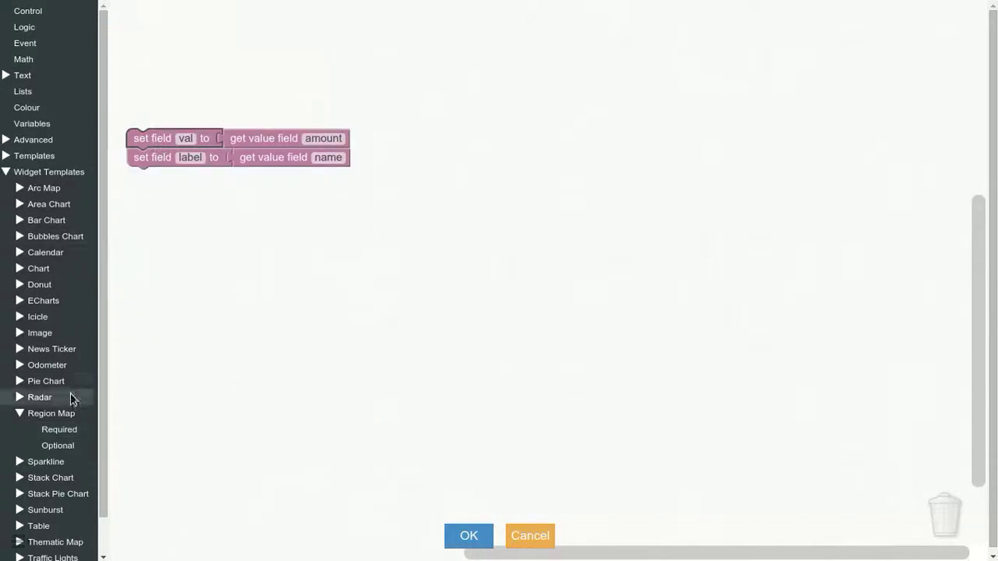
click(64, 446)
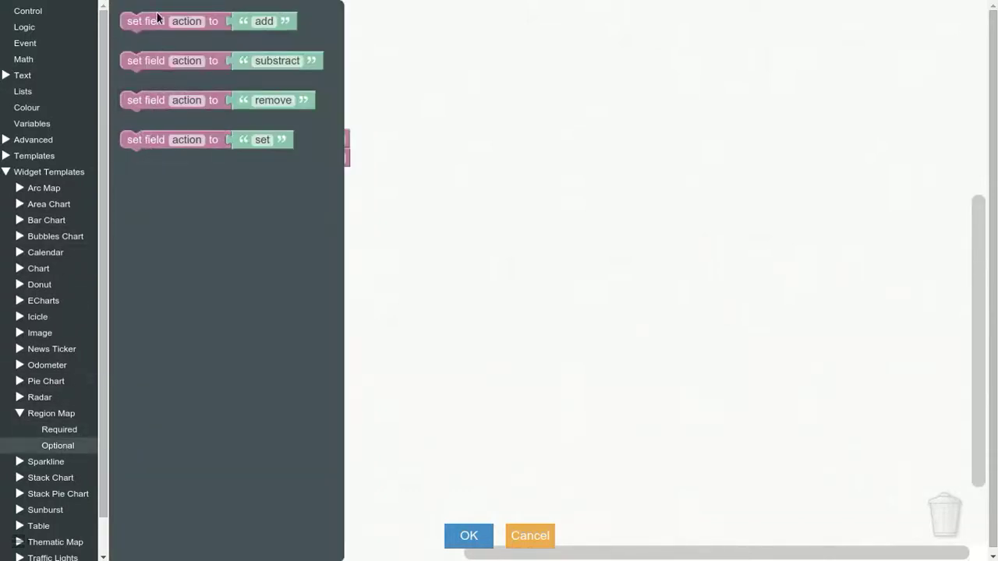
drag(157, 17, 158, 172)
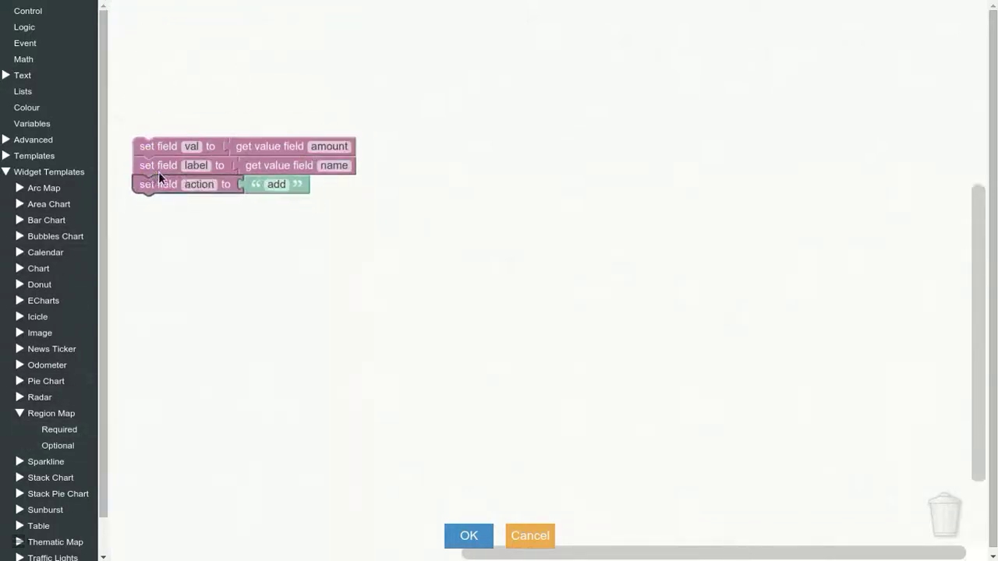
click(33, 58)
drag(125, 20, 249, 153)
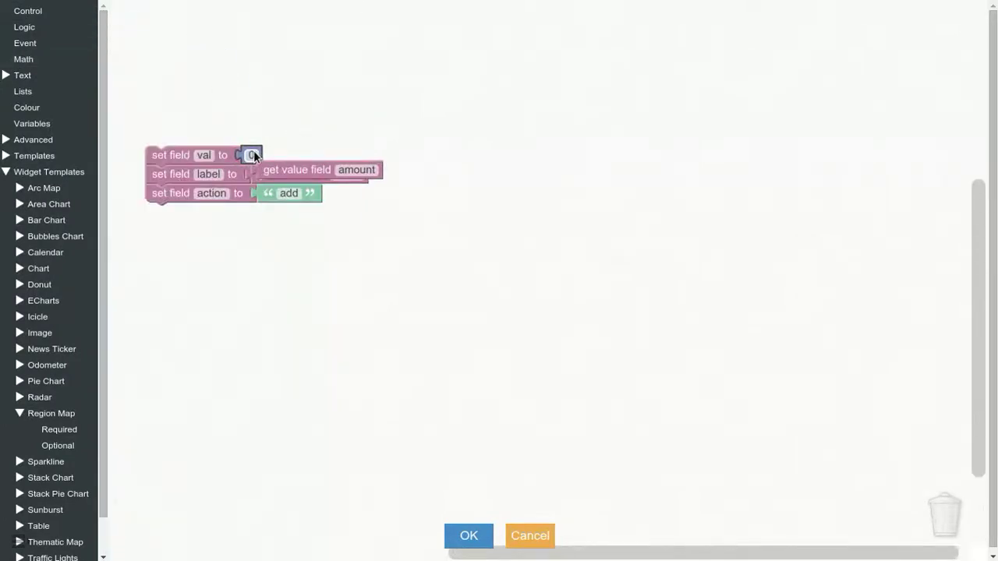
Delete the leftover amount block and set the label field to place.country_code.
click(304, 171)
key(Delete)
click(348, 176)
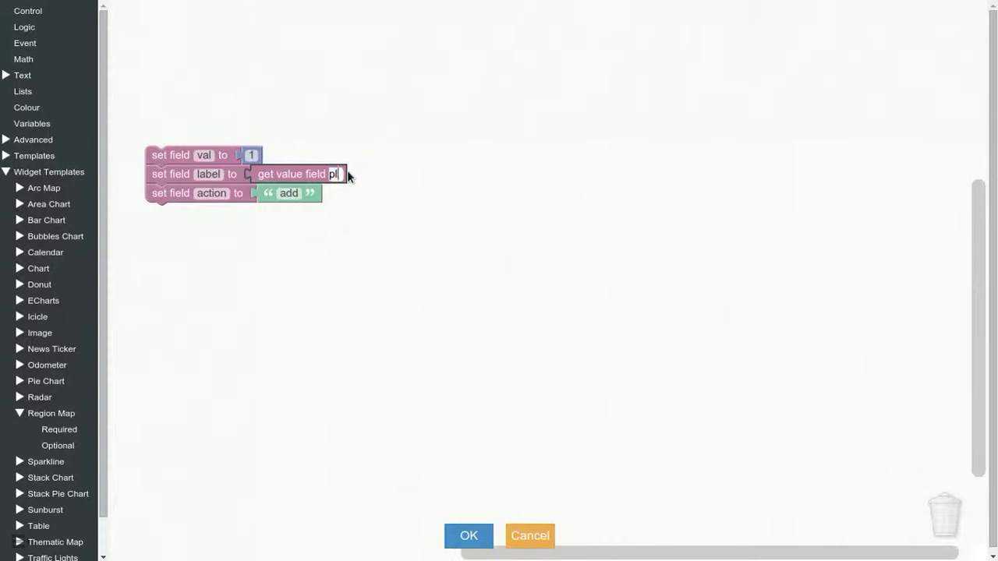
text(place.country_code)
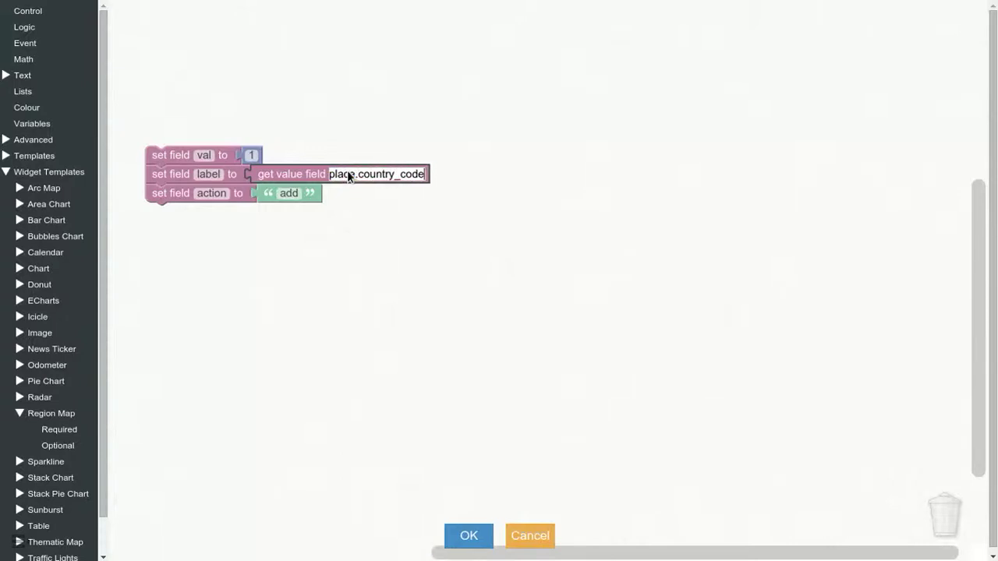
key(Return)
Save Adapter 10's blocks and connect Tweets to Adapter 10.
click(467, 546)
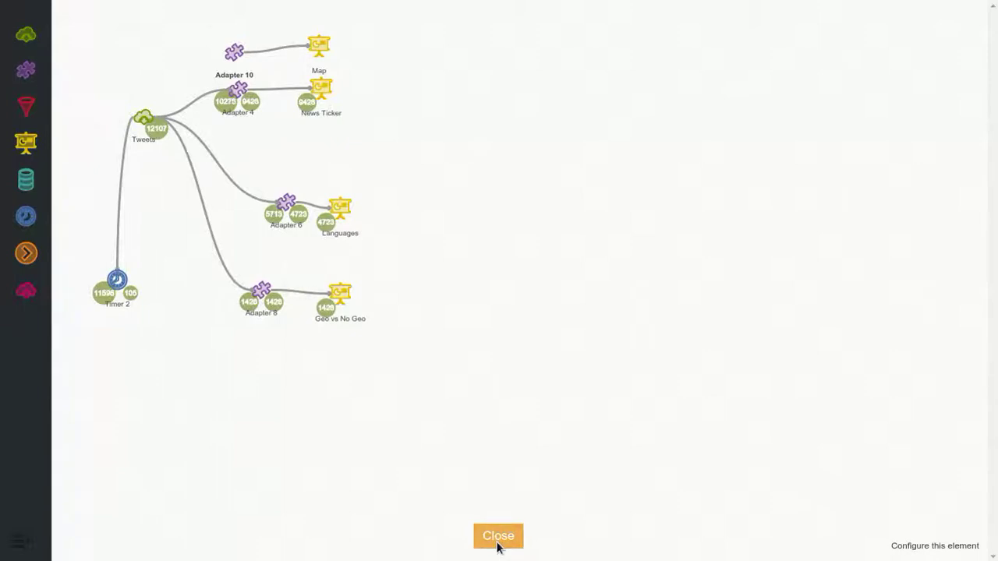
drag(133, 99, 238, 55)
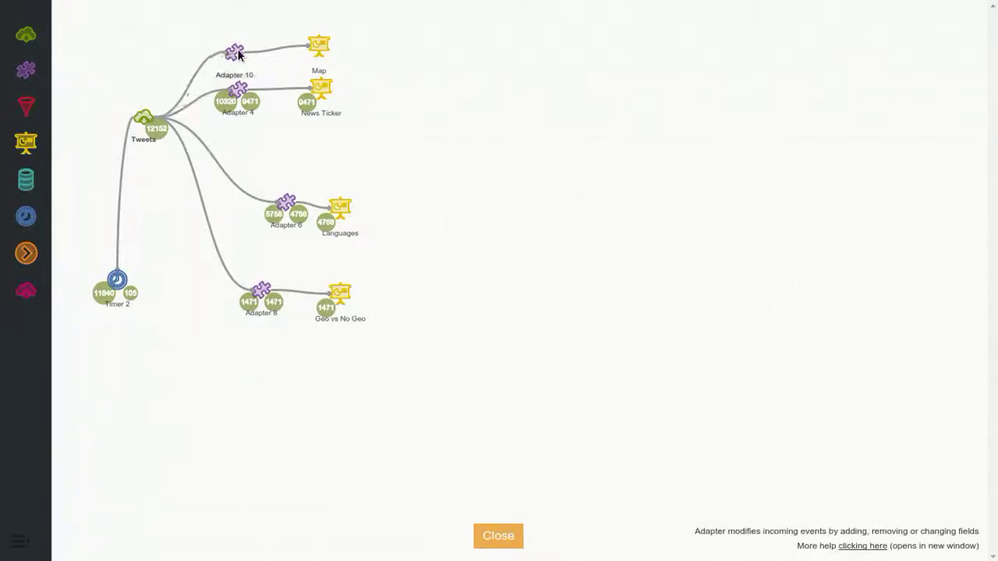
click(514, 539)
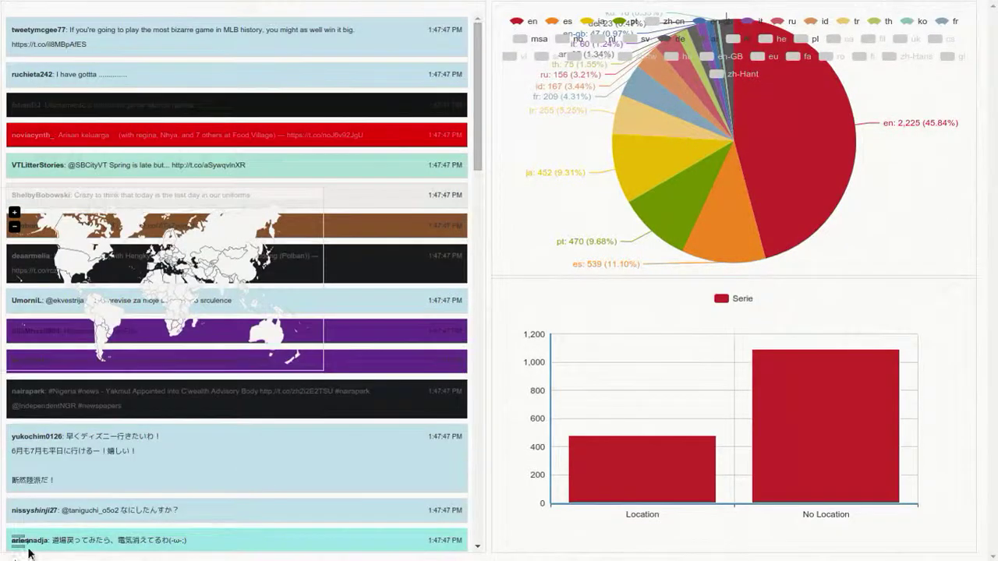
Apply the 2x2 four-panel dashboard layout, then return to the flow design.
click(28, 550)
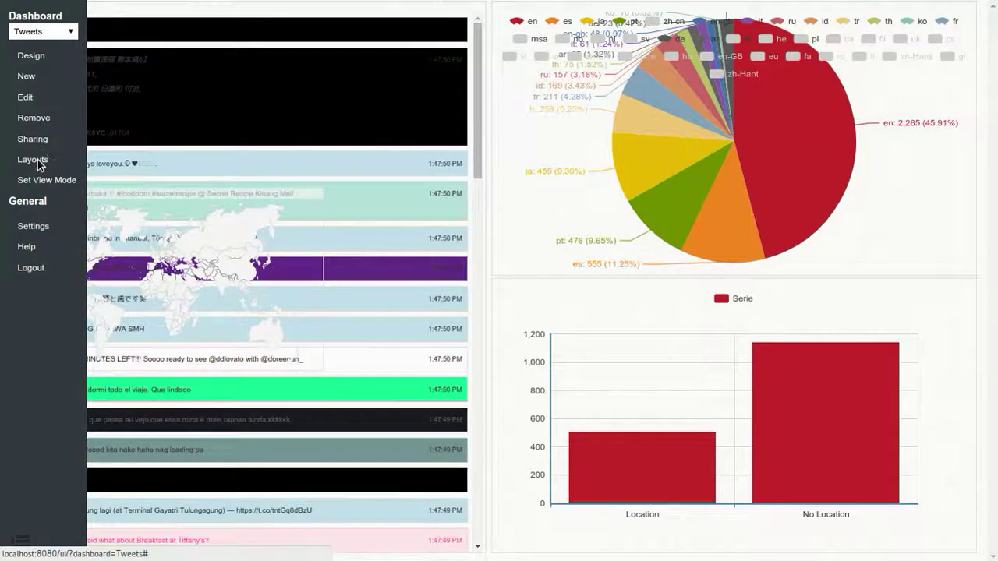
click(35, 159)
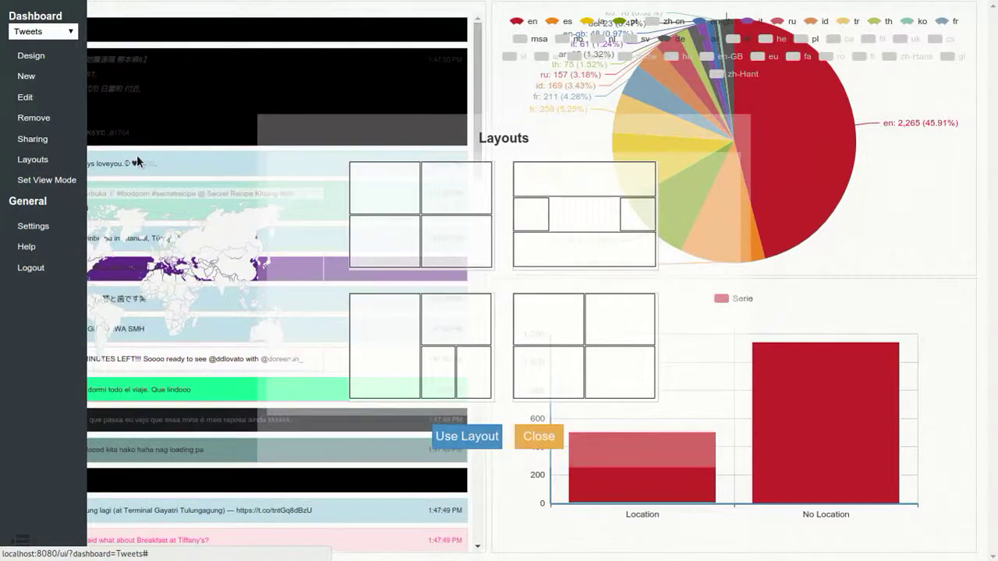
click(369, 190)
click(479, 434)
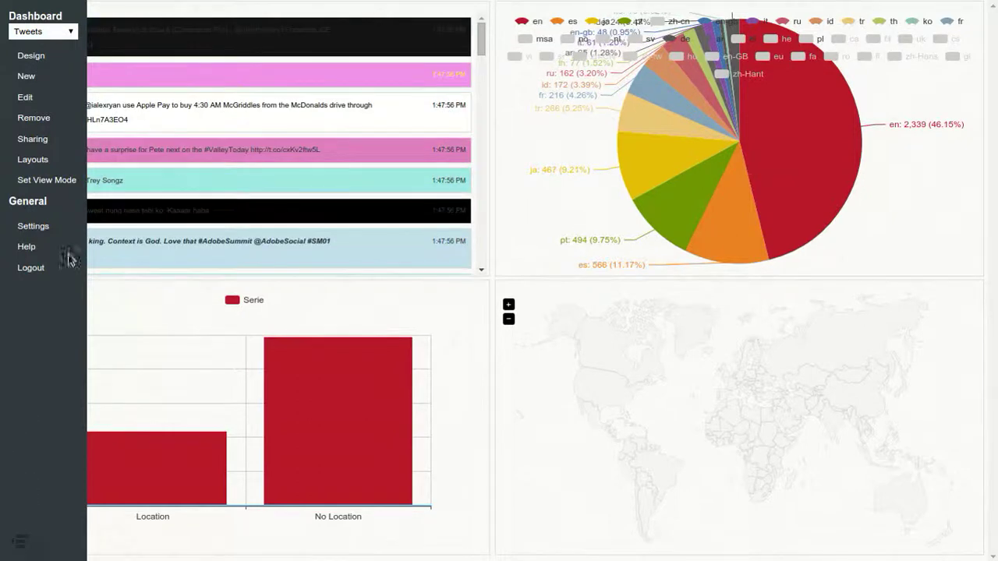
click(46, 62)
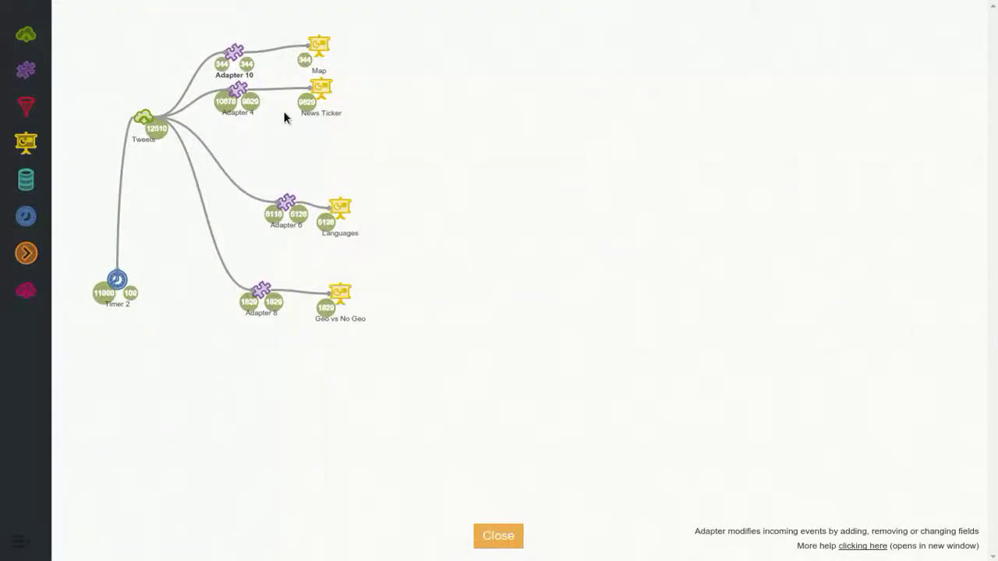
Wrap Adapter 10's place.country_code label in a text case conversion set to lower case.
mouse_move(234, 56)
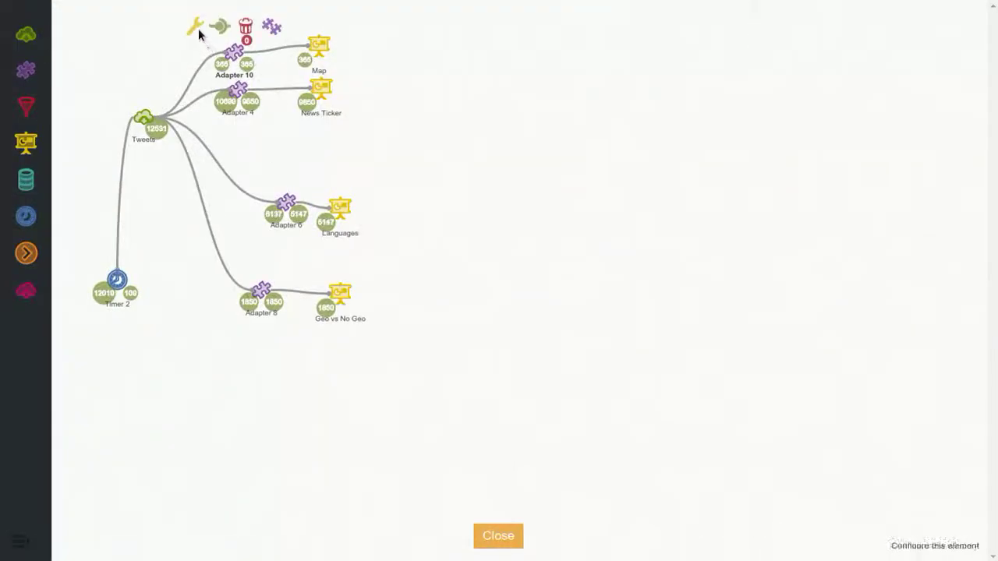
click(197, 28)
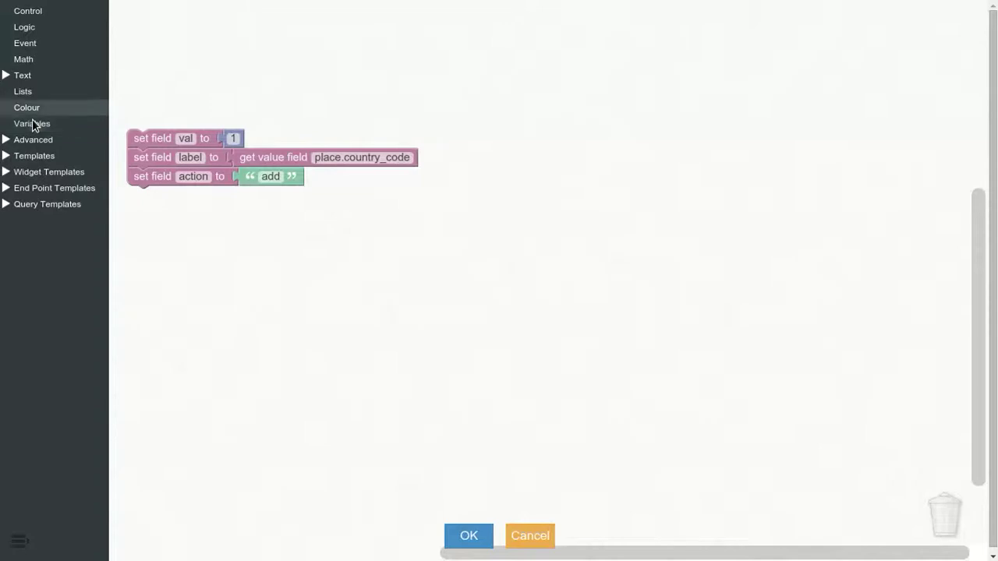
click(24, 75)
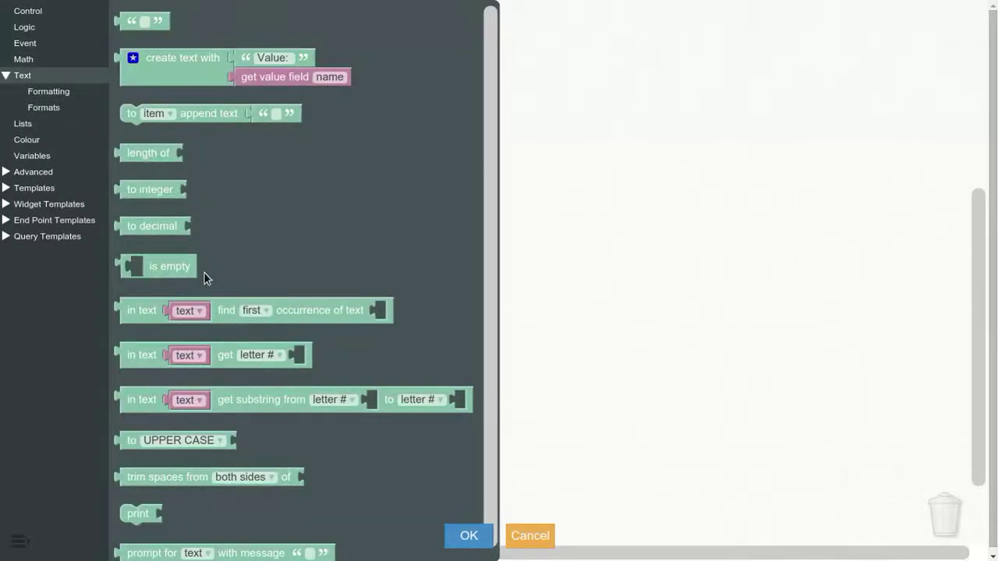
drag(128, 441, 257, 158)
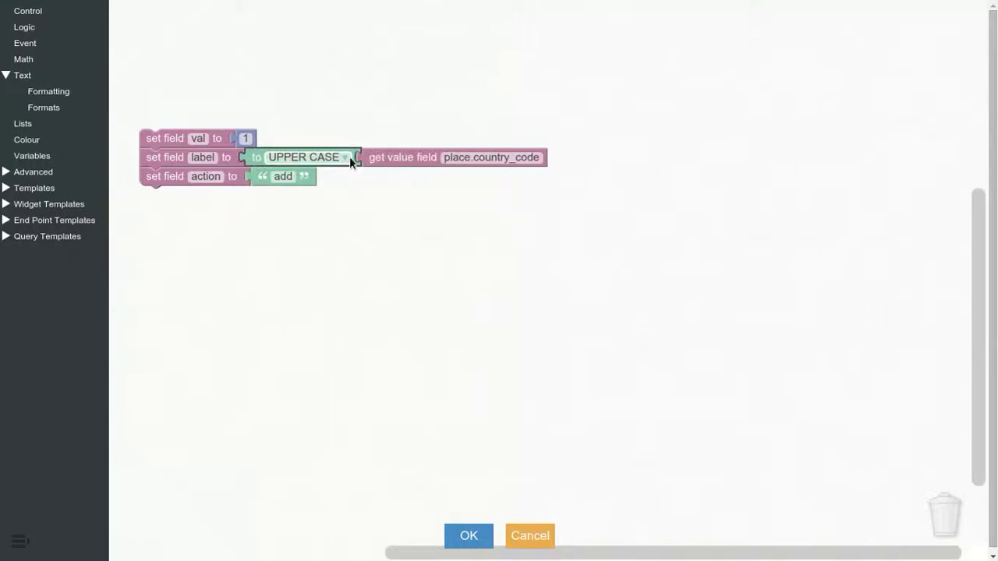
click(345, 157)
click(341, 189)
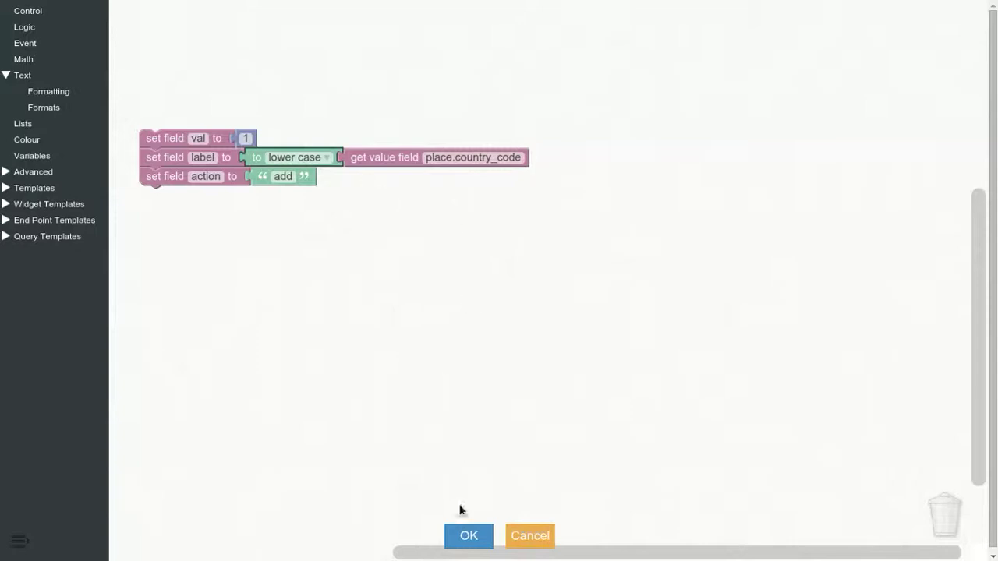
Save Adapter 10's lower-case change and close the block editor.
click(468, 536)
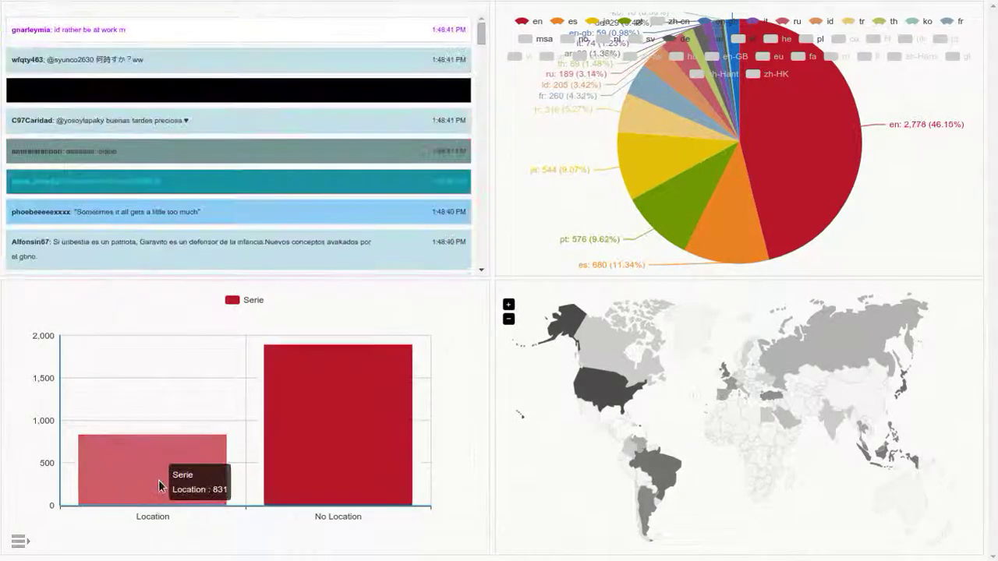
Try a layout swapping the feed and map panels, then dismiss the layout chooser.
click(18, 542)
click(32, 160)
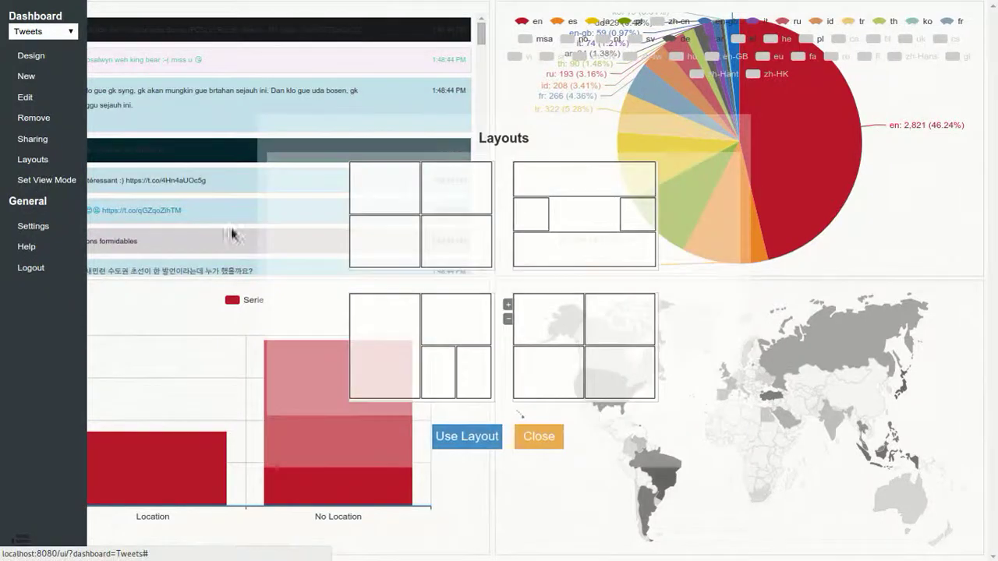
click(458, 366)
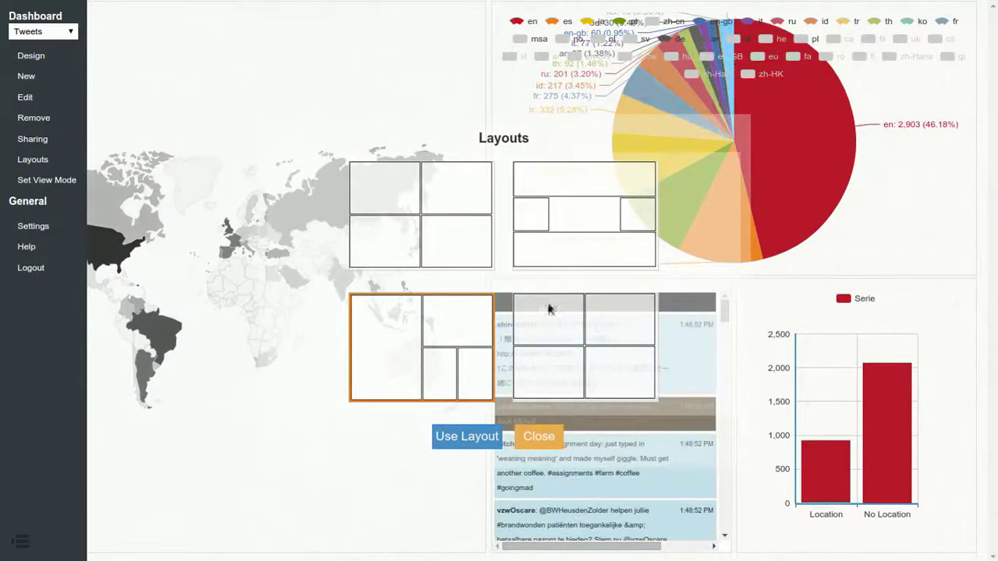
click(487, 438)
Change the Languages pie chart's radius from 95 to 50 and go back to the dashboard.
click(37, 63)
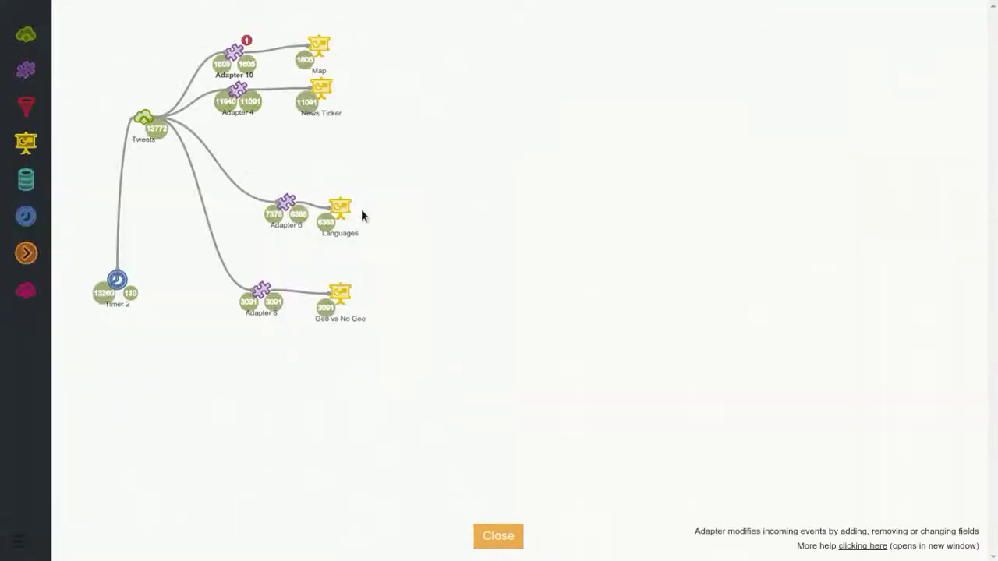
mouse_move(356, 214)
click(314, 182)
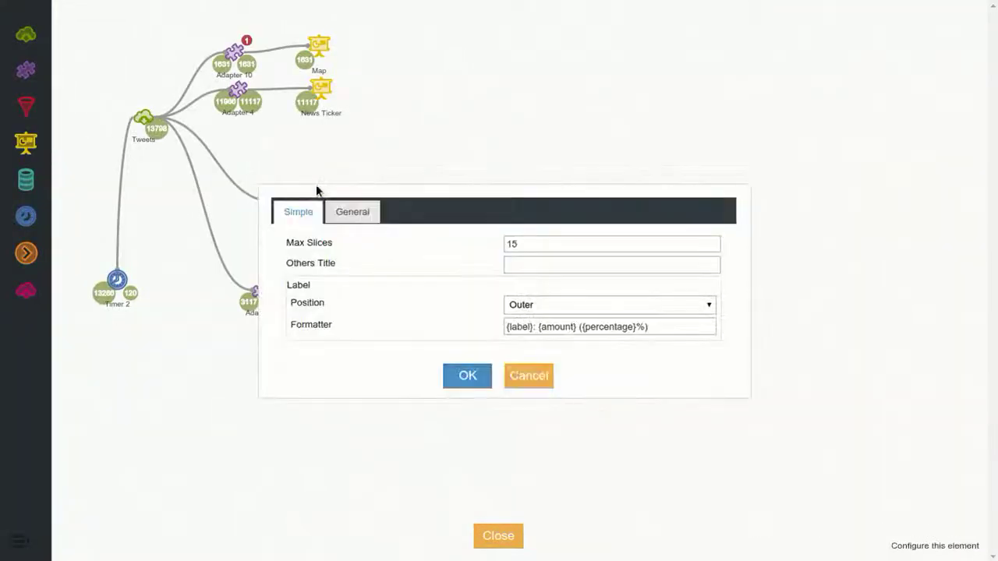
click(369, 213)
drag(520, 265, 496, 265)
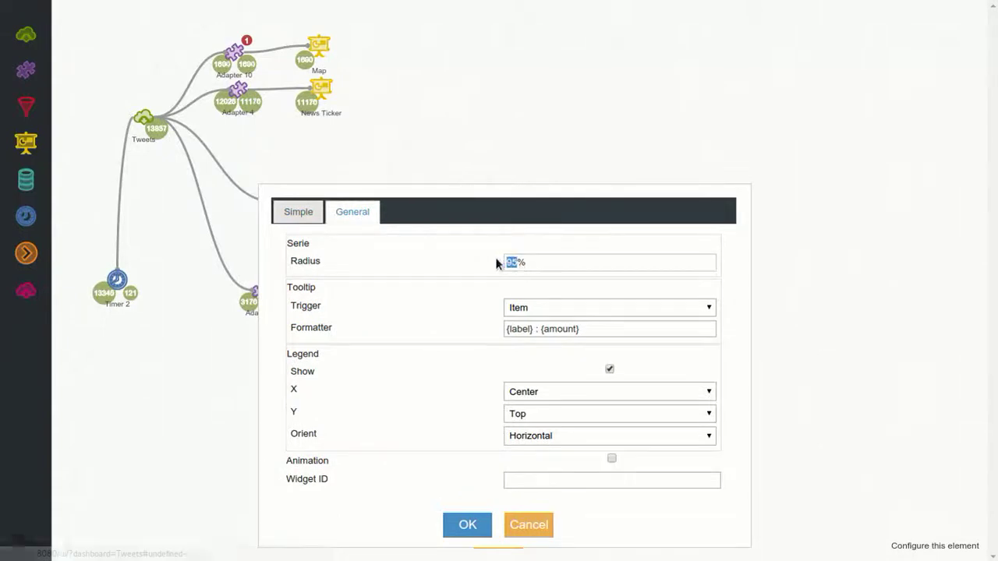
text(50)
click(487, 534)
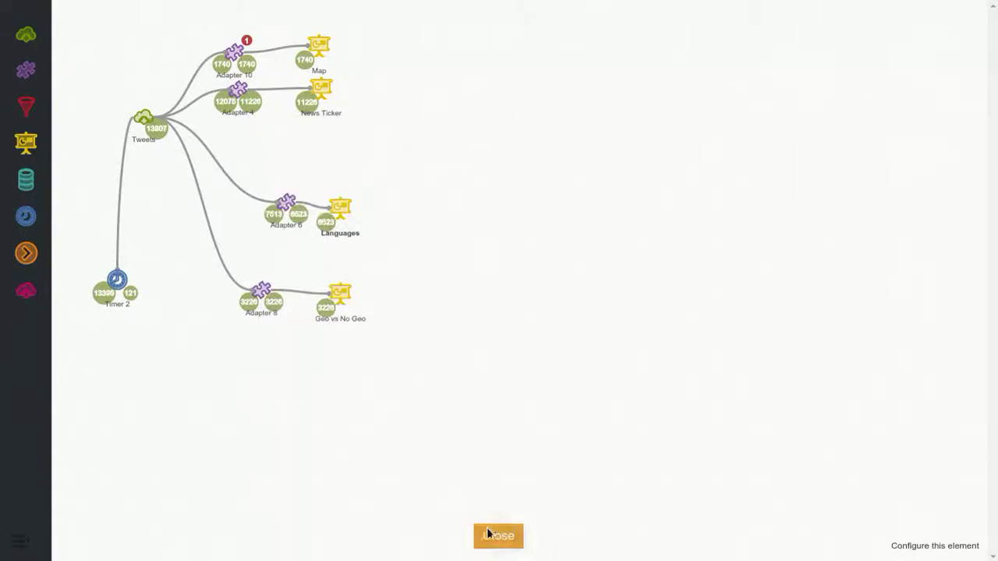
click(502, 536)
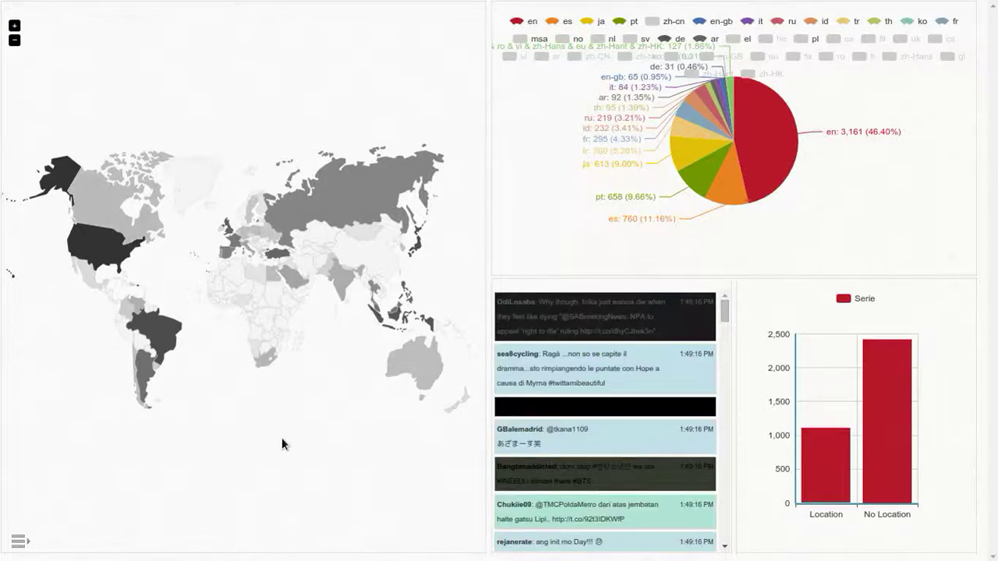
Open the flow design and review Adapter 10's error list.
click(19, 540)
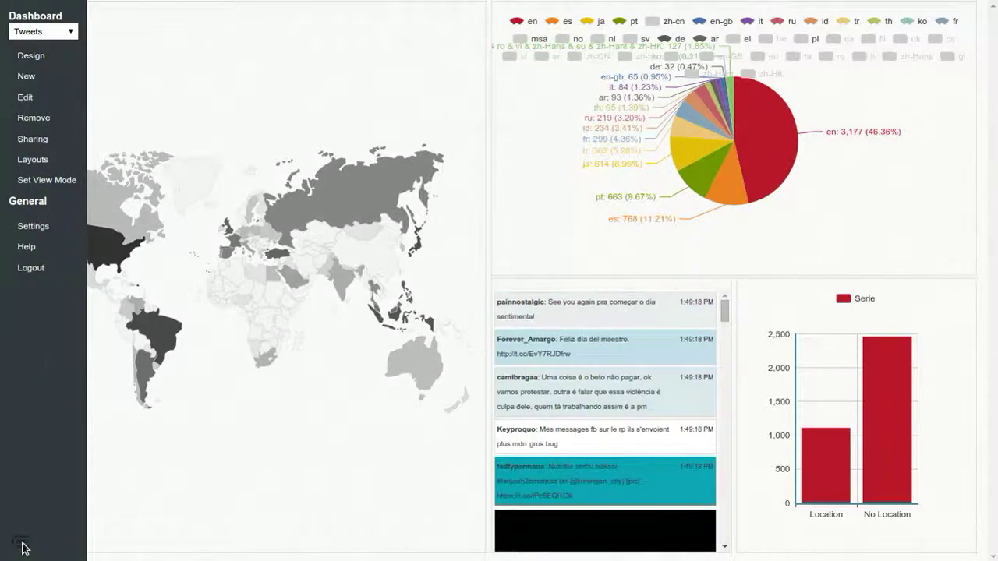
click(43, 56)
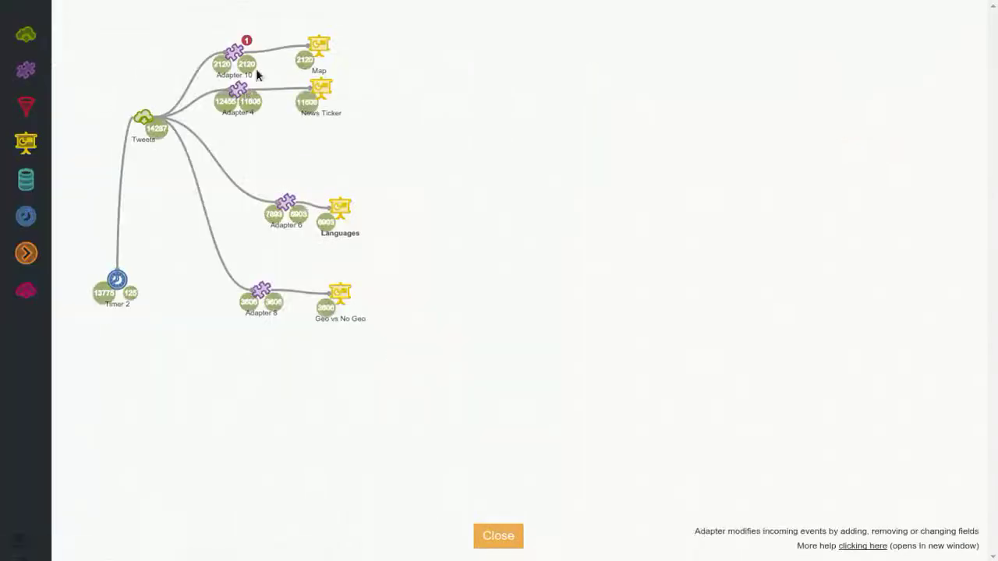
click(247, 42)
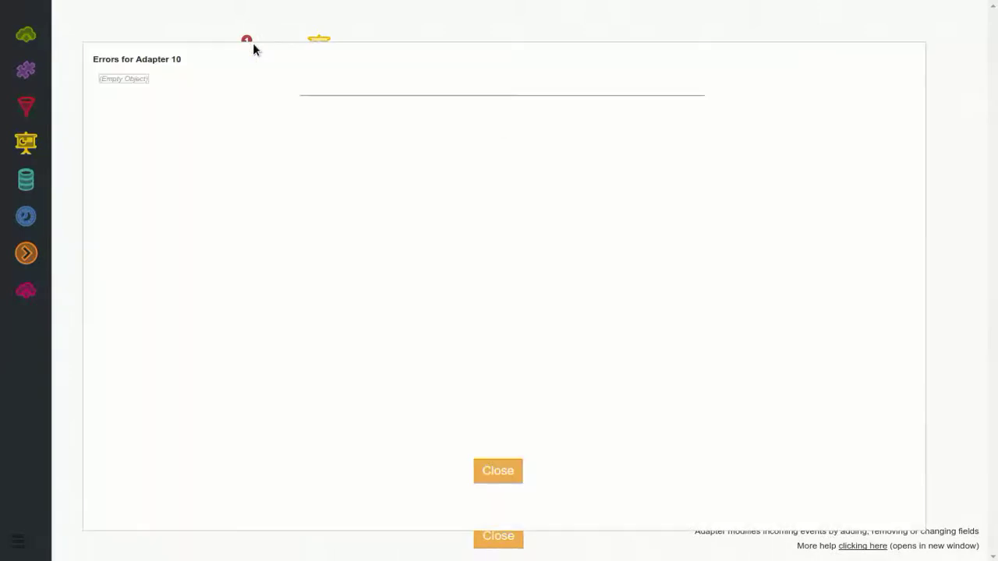
click(497, 471)
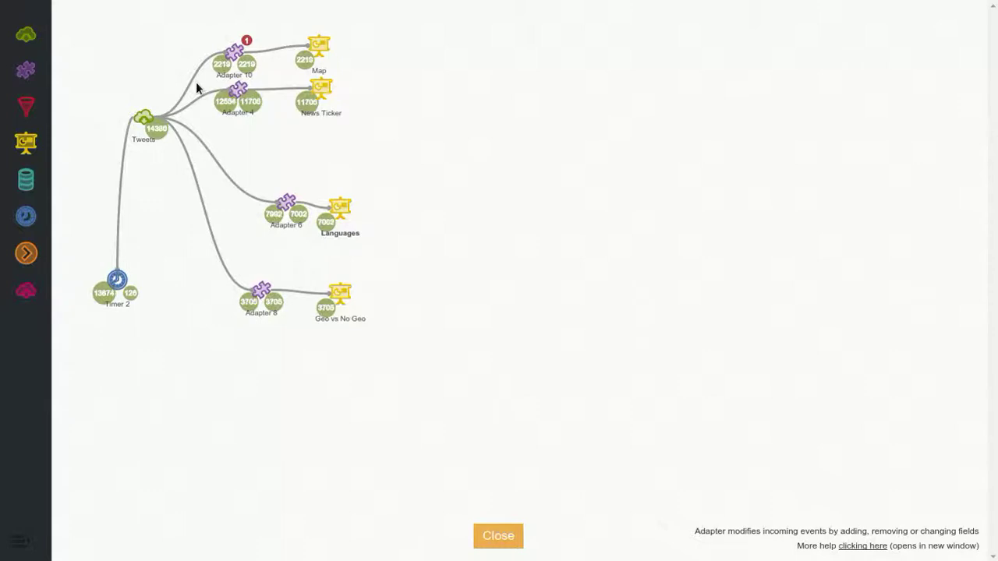
Cut the Tweets–Adapter 10 link and add a new Filter 11 node.
mouse_move(196, 82)
click(191, 78)
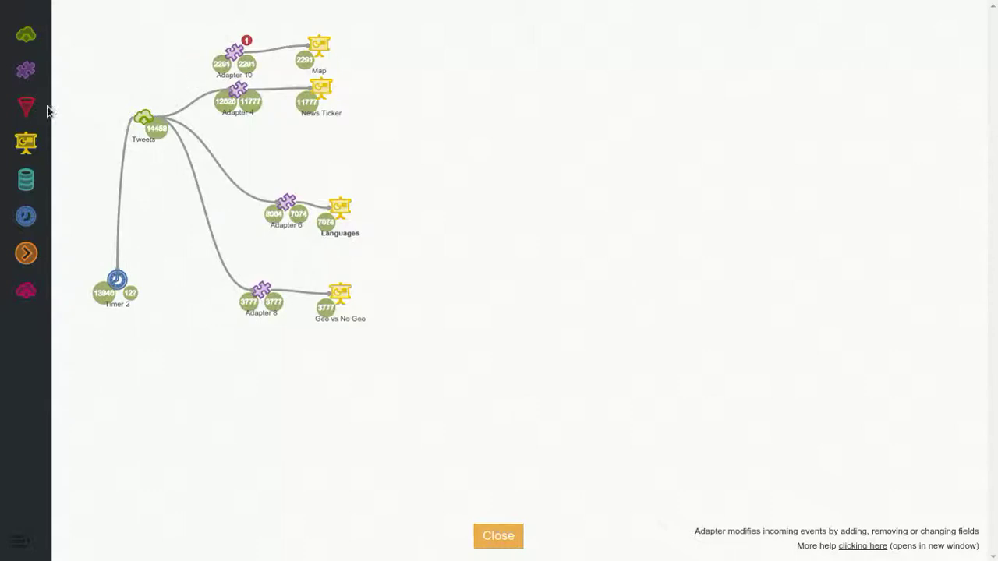
drag(47, 109, 239, 59)
mouse_move(178, 86)
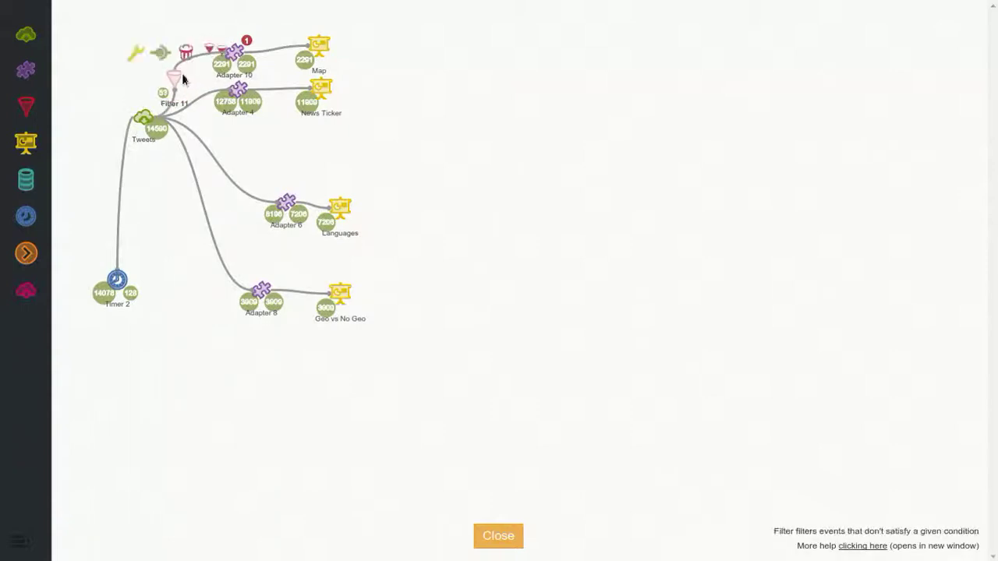
Add the if/else filter template to Filter 11, reading the field 'place'.
click(140, 57)
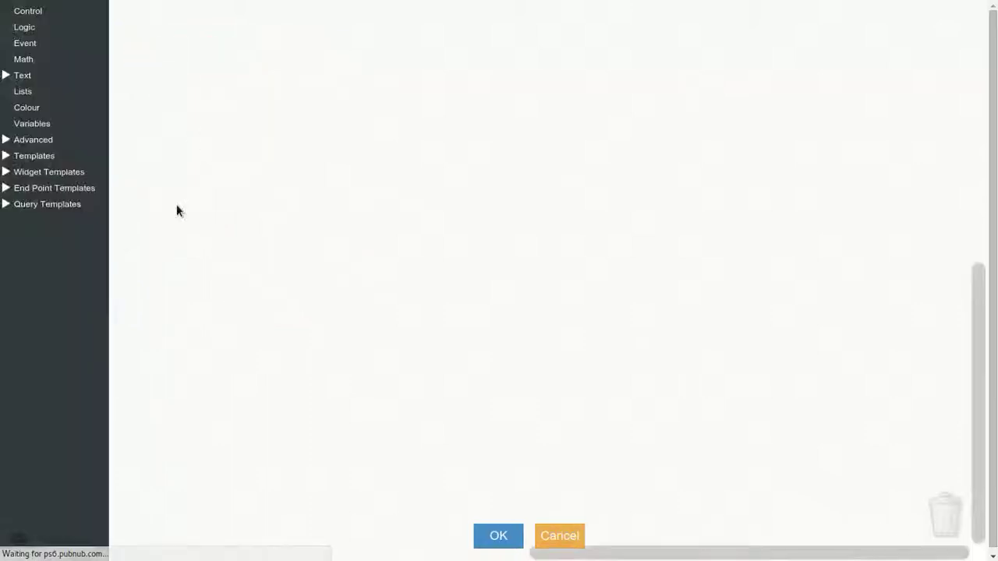
click(32, 162)
click(80, 350)
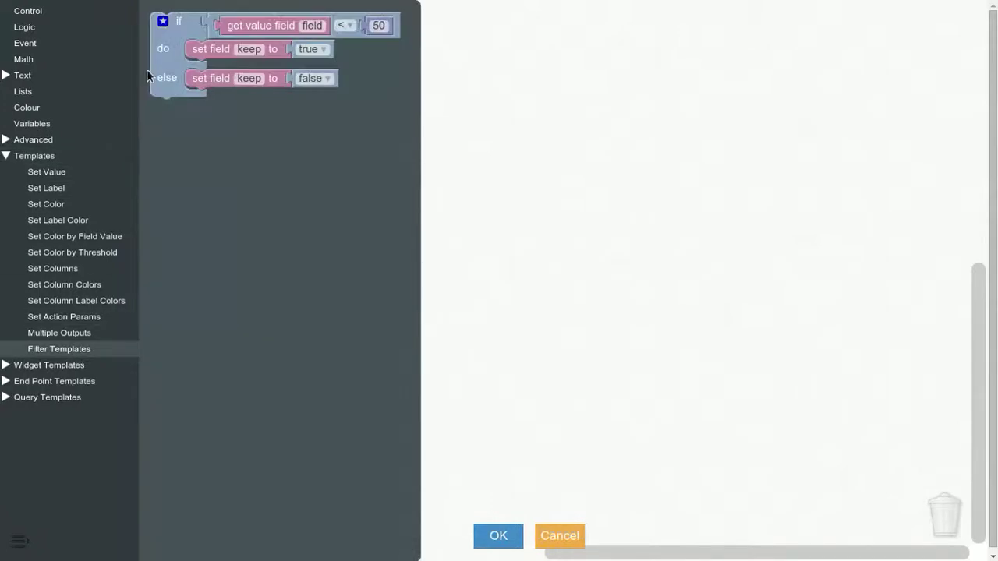
drag(147, 69, 154, 78)
click(323, 32)
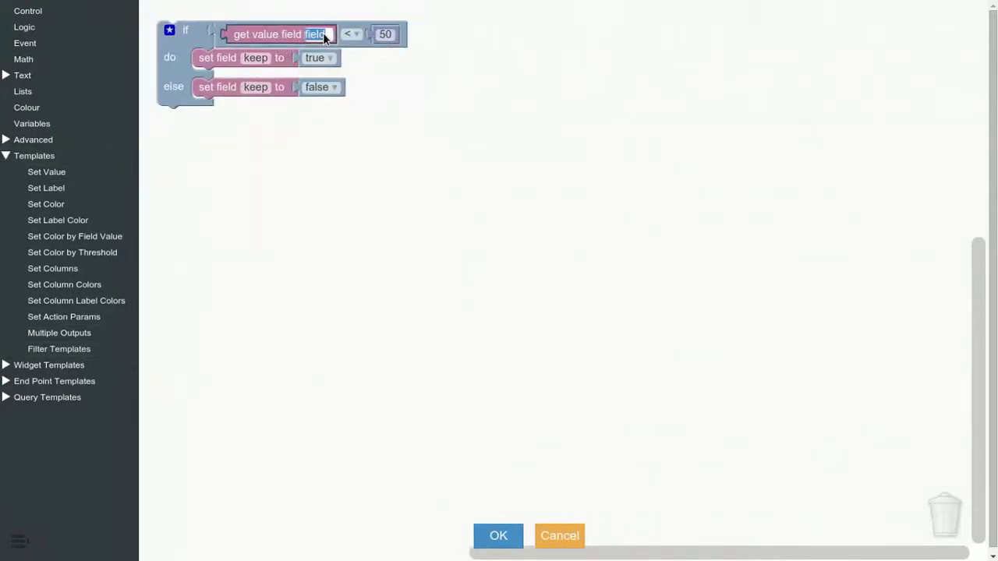
text(place)
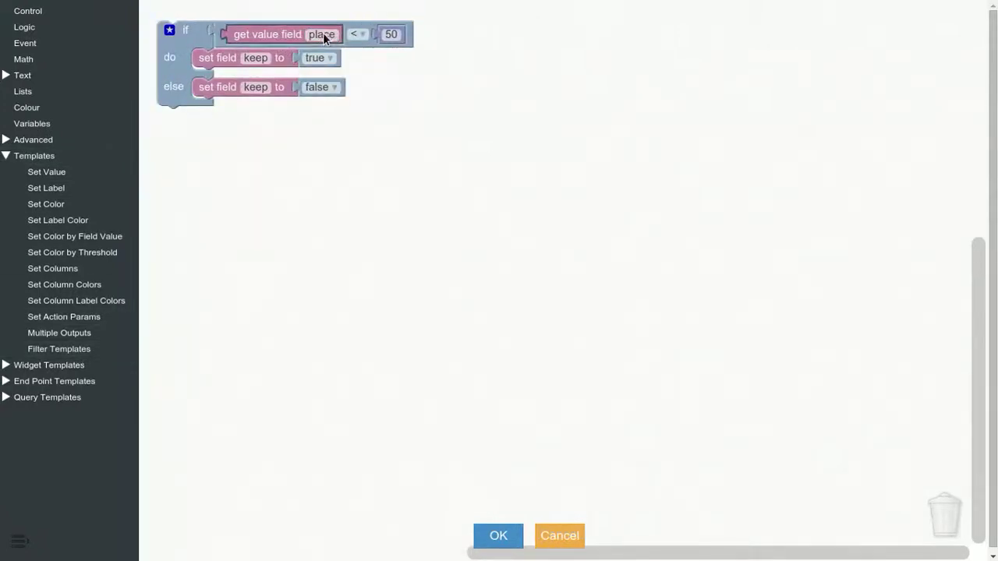
key(Return)
Change the comparison to not equal null instead of 50 and save the filter.
click(358, 35)
click(365, 66)
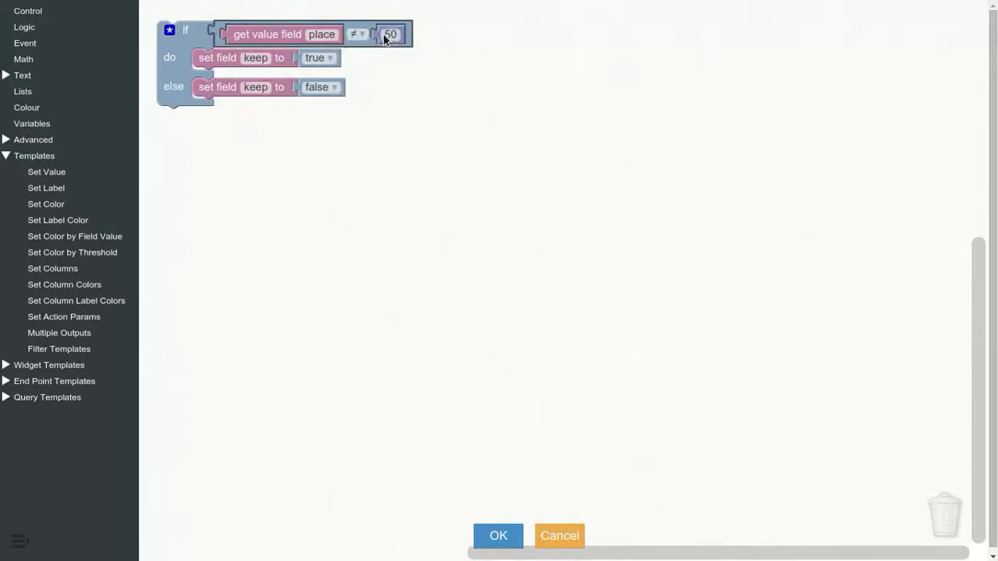
drag(384, 39, 80, 85)
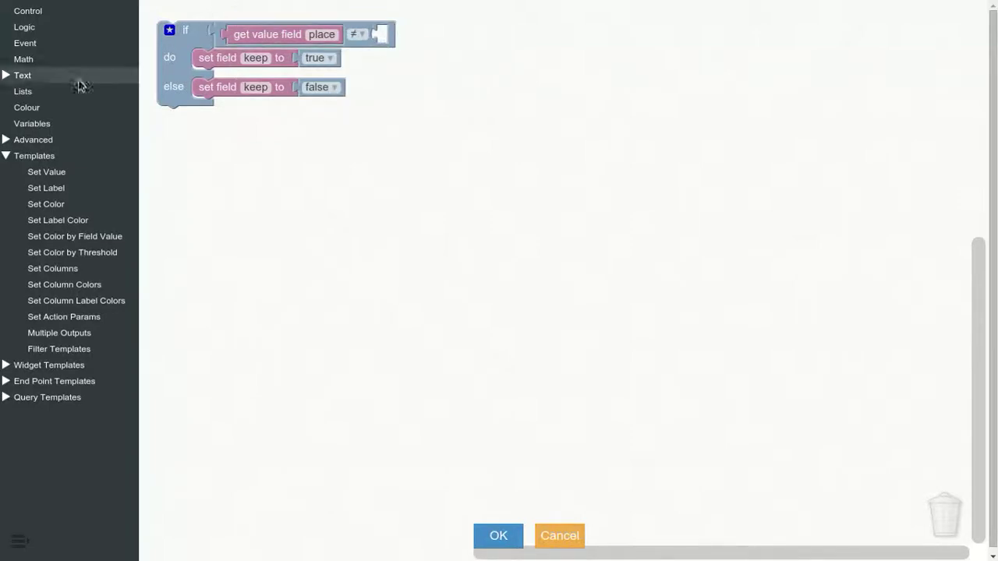
click(42, 29)
drag(165, 247, 405, 49)
click(498, 536)
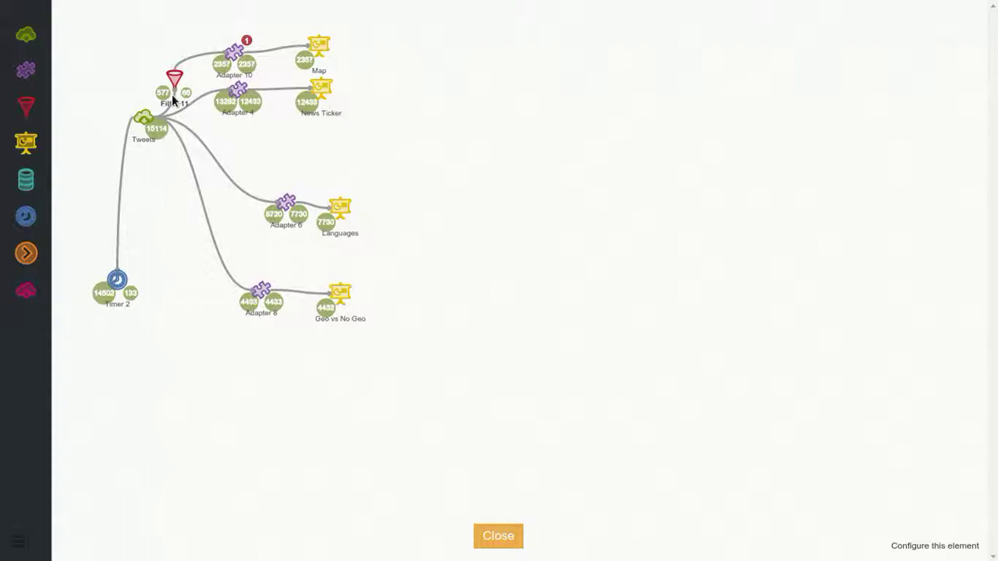
Clear all event counters from the Filter 11 node and return to the Tweets dashboard.
click(173, 99)
click(180, 114)
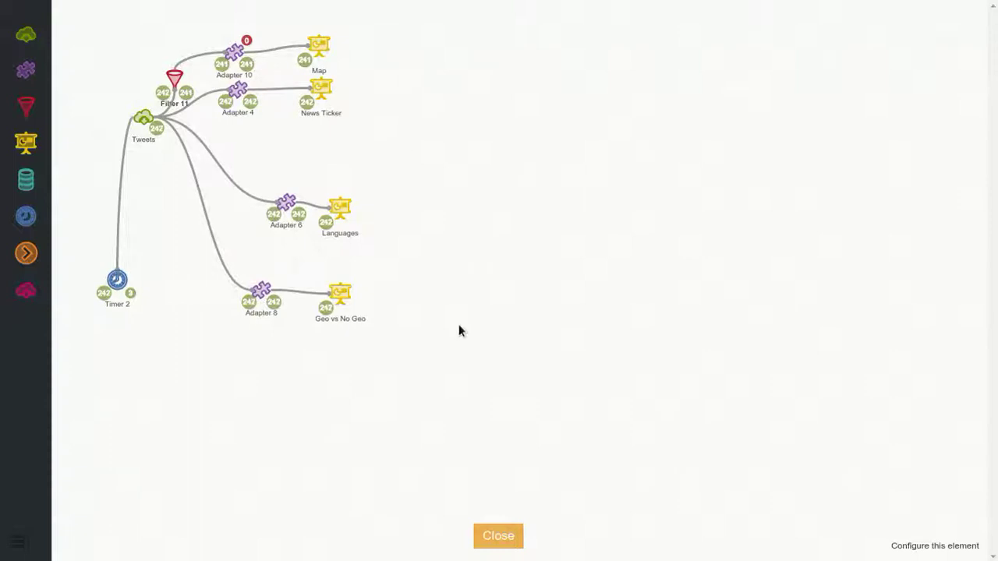
click(496, 538)
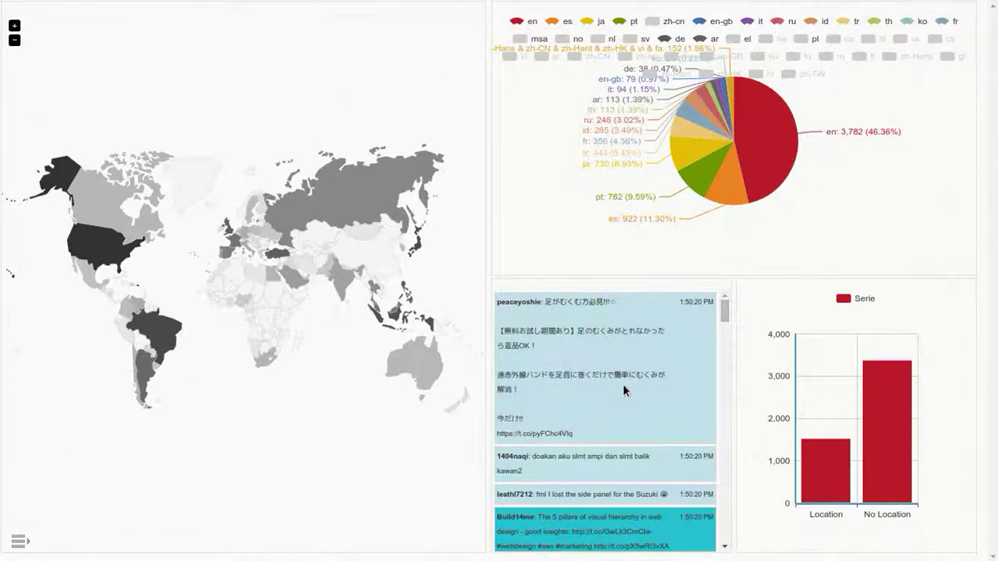
mouse_move(871, 470)
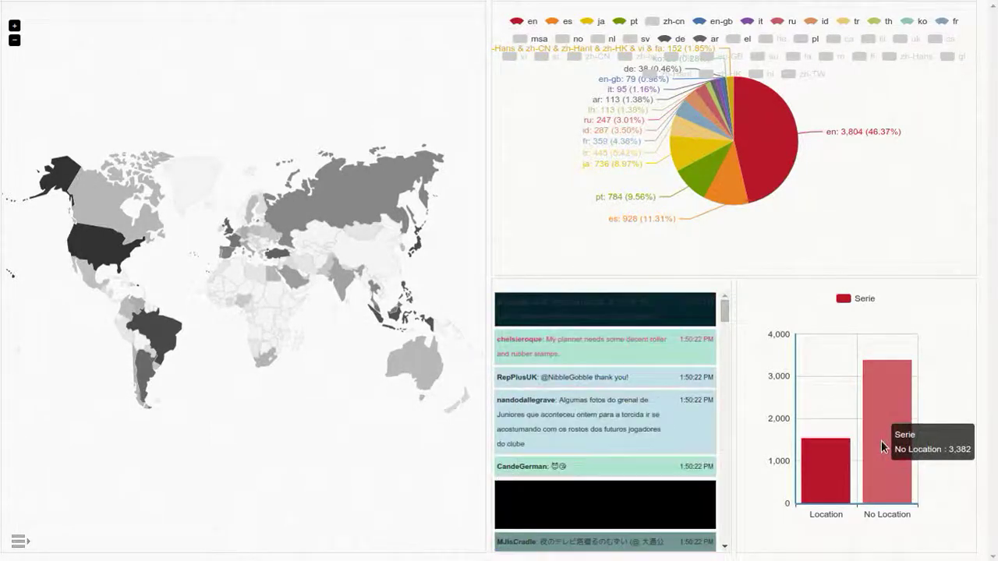
mouse_move(838, 485)
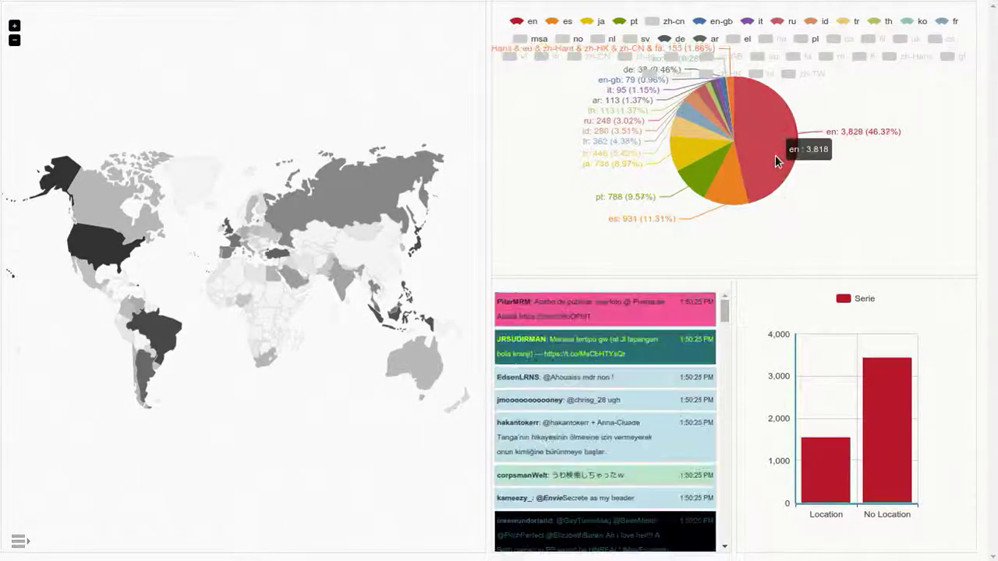
mouse_move(104, 242)
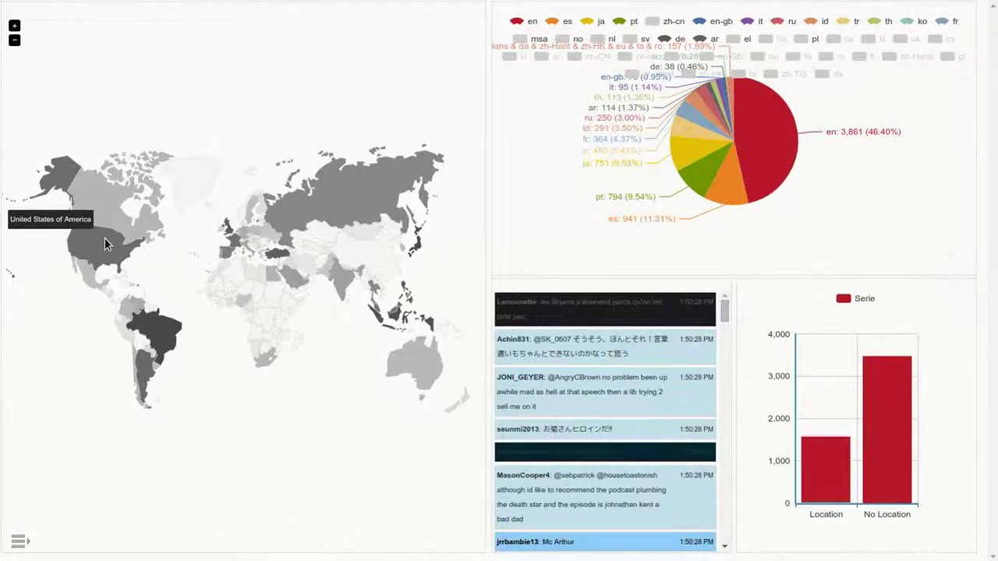